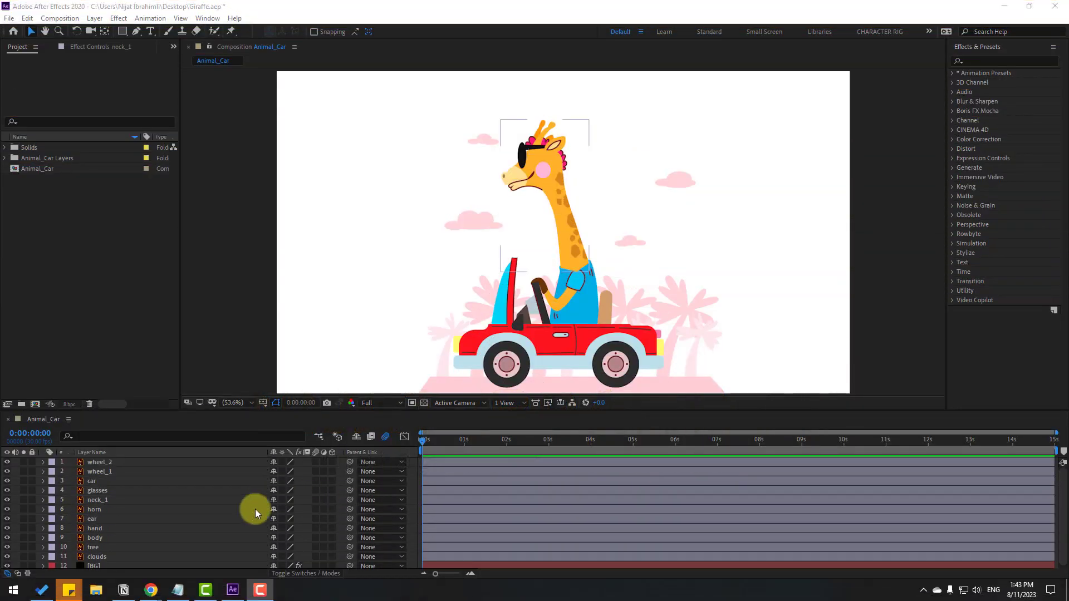
Lock the [BG] background layer, then select the neck_1 layer
click(88, 564)
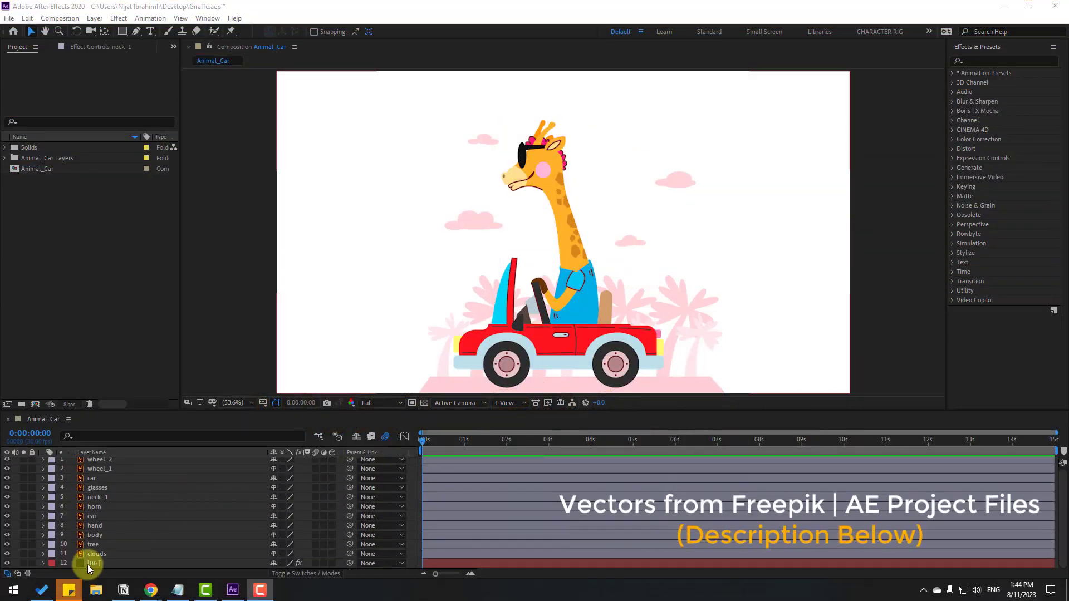
click(32, 564)
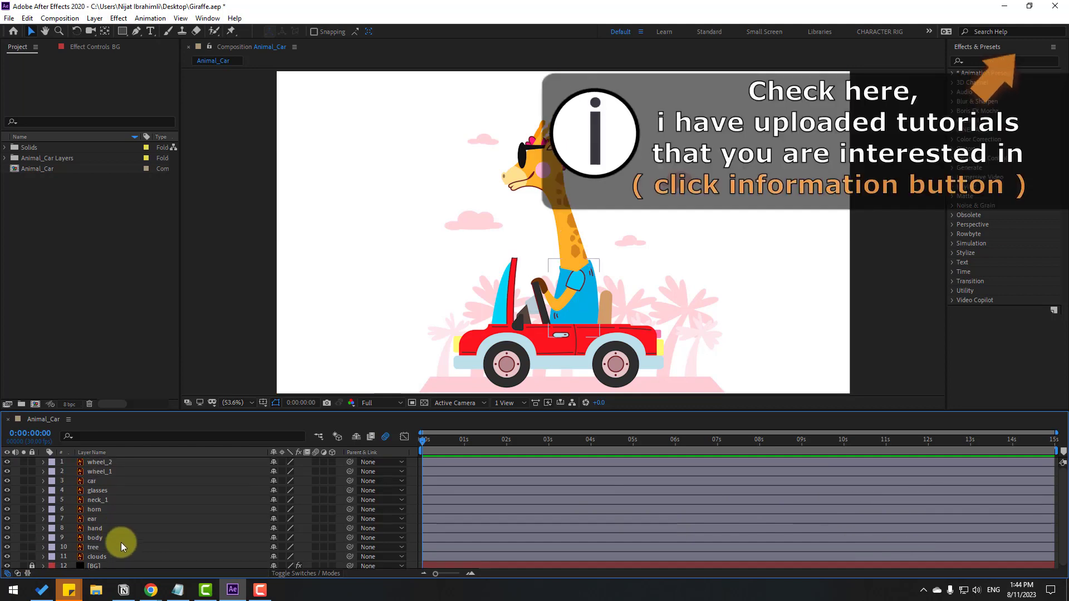
click(99, 499)
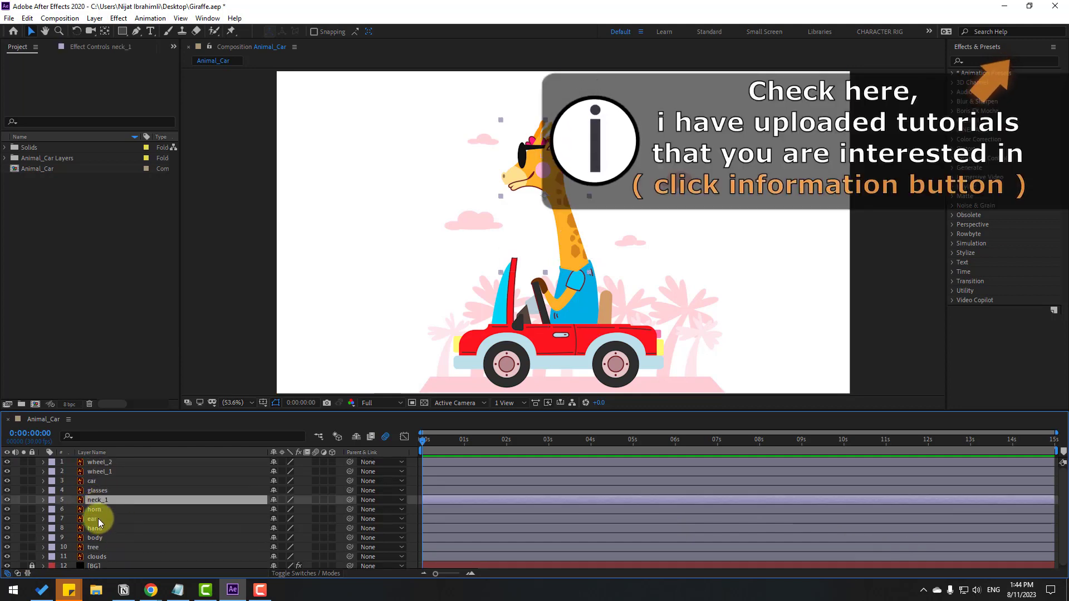
Solo neck_1 and add Null 1, anchor centred, placed on the giraffe's cheek
click(22, 500)
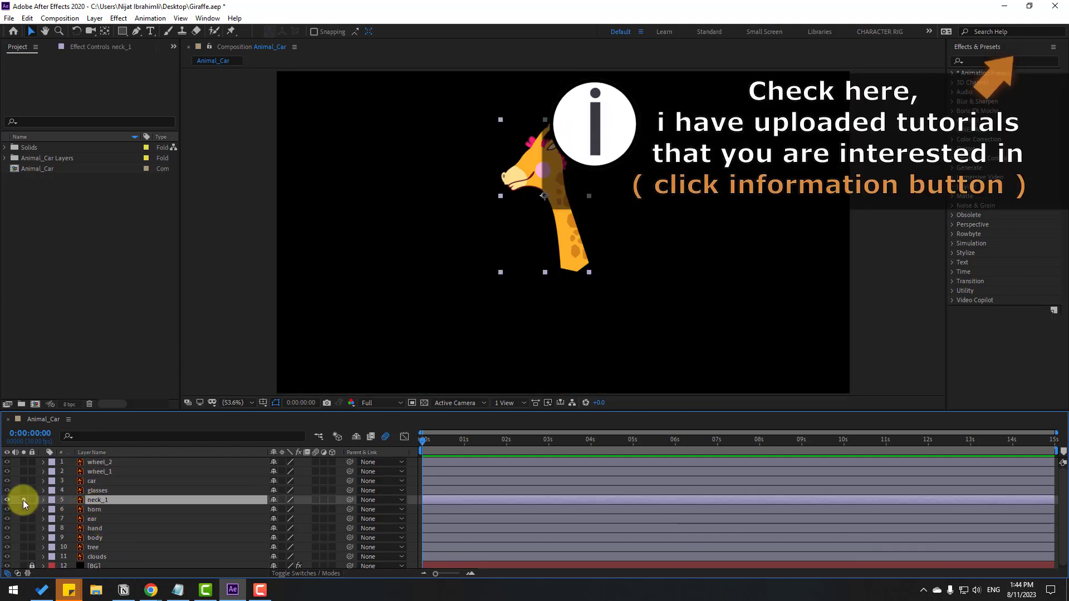
click(94, 18)
mouse_move(245, 31)
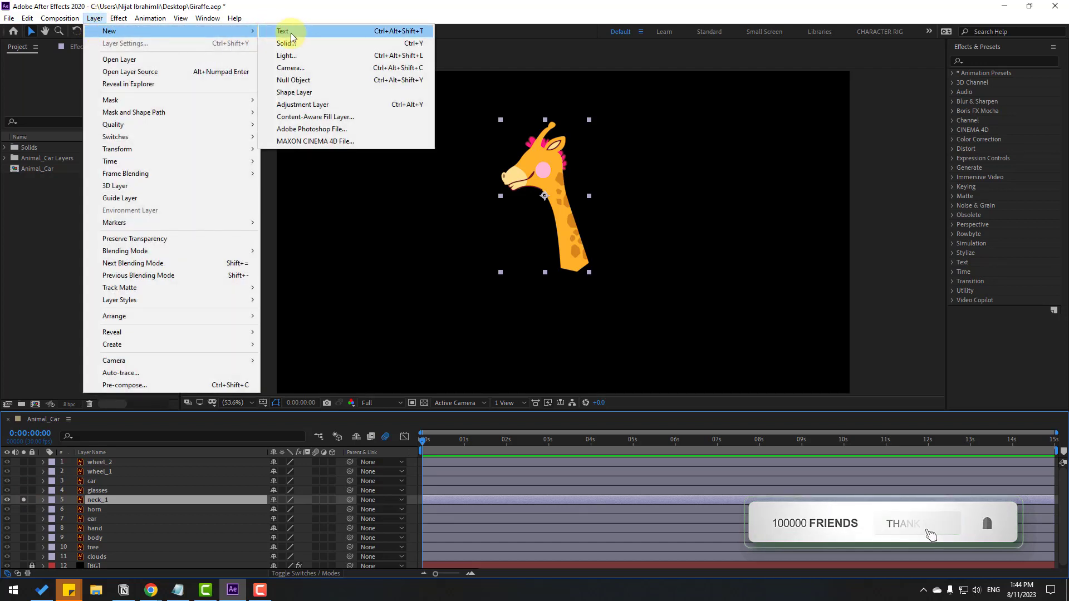
click(312, 79)
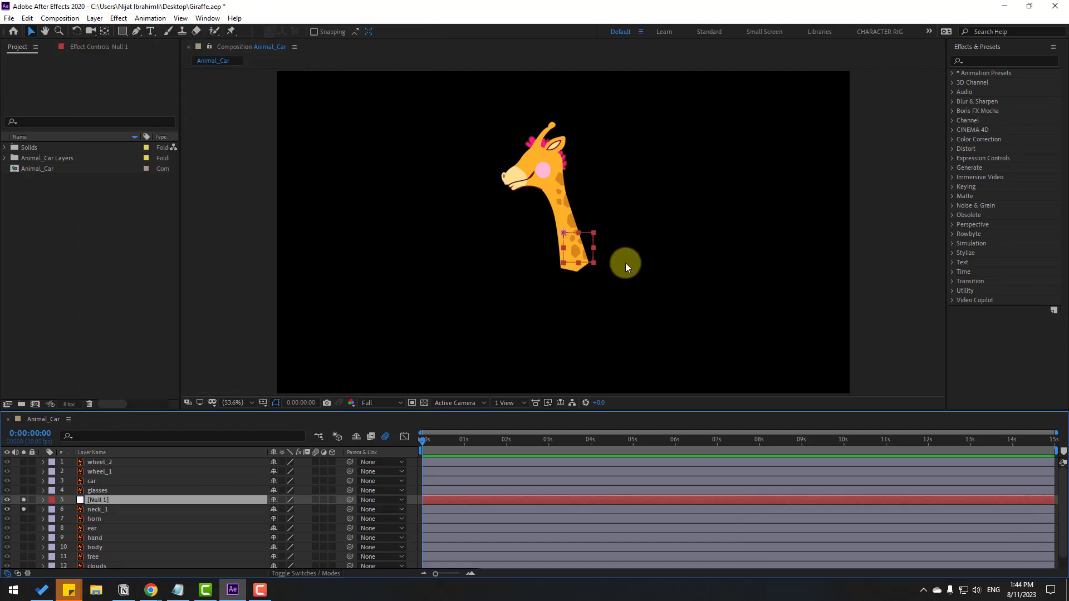
key(slash)
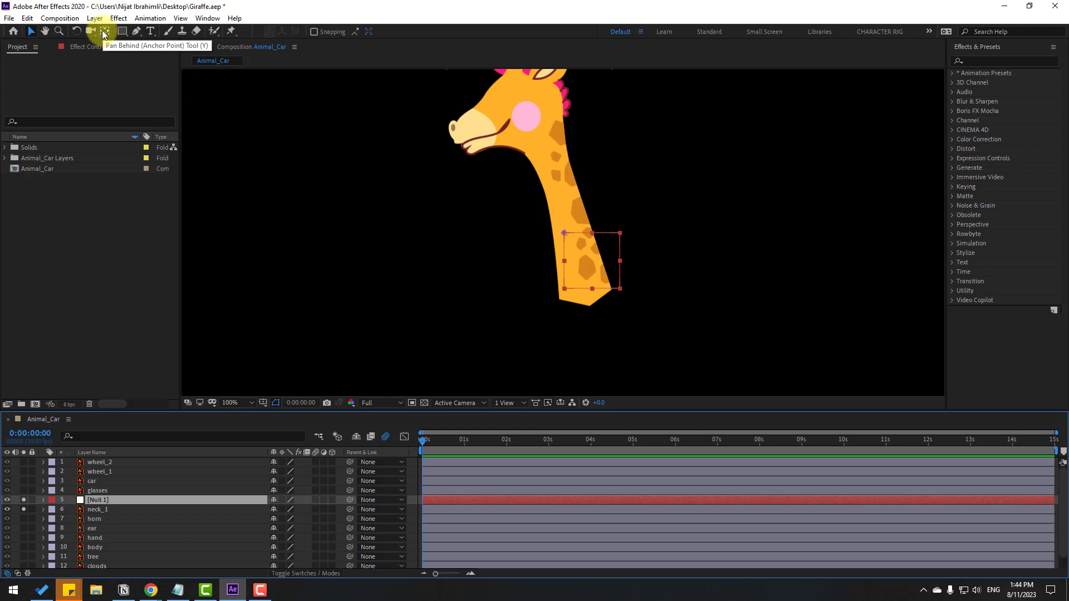
key(ctrl+alt+Home)
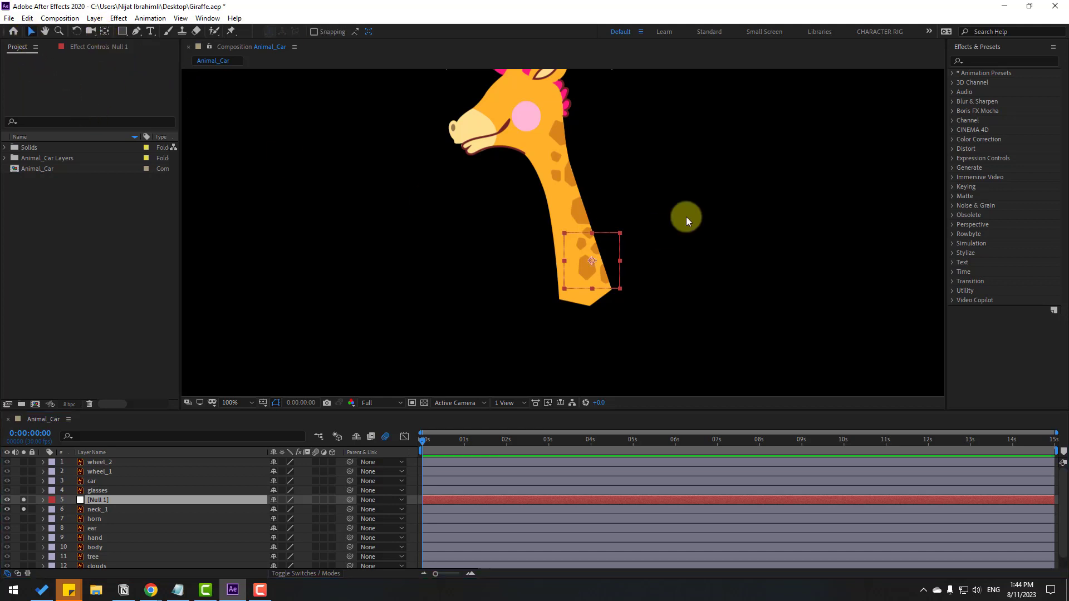
drag(686, 216, 652, 240)
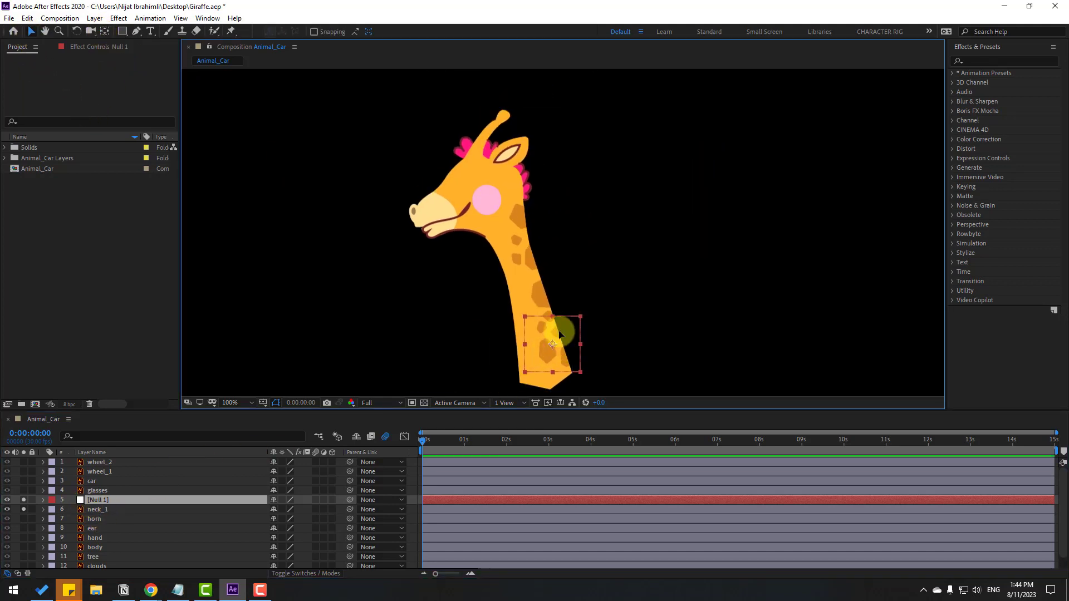
drag(561, 334, 493, 178)
drag(566, 269, 549, 229)
click(125, 498)
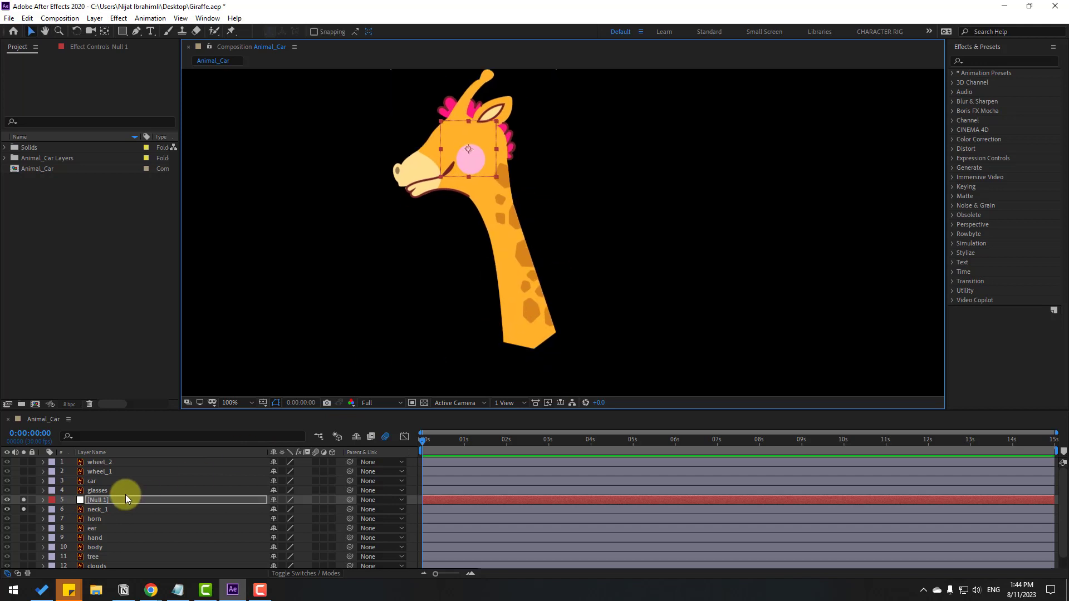
click(98, 503)
Duplicate the null as 'Null 2' and position it on the upper neck
key(ctrl+d)
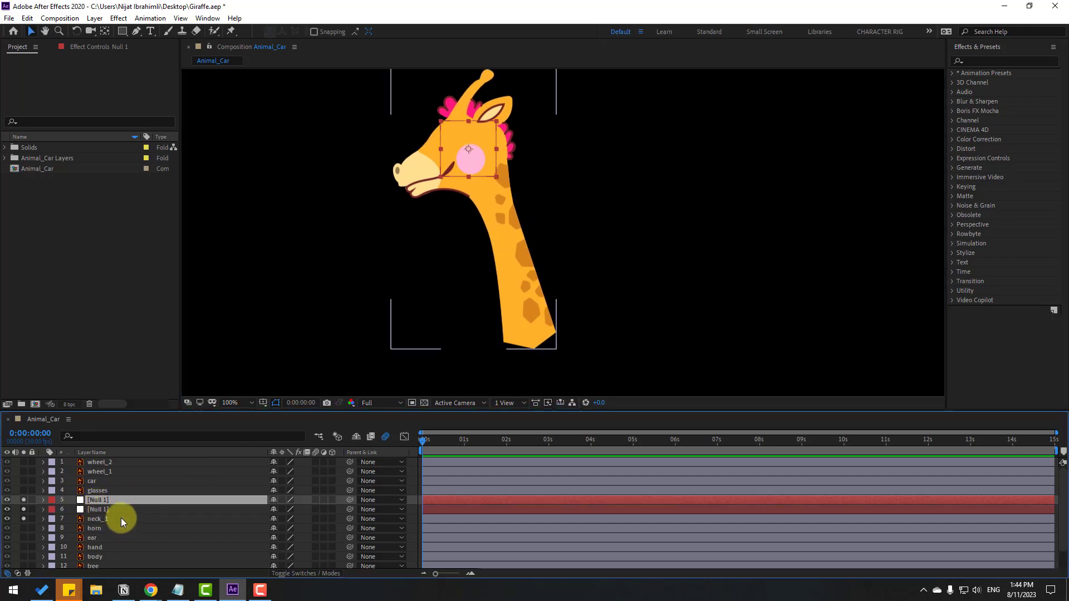
key(Return)
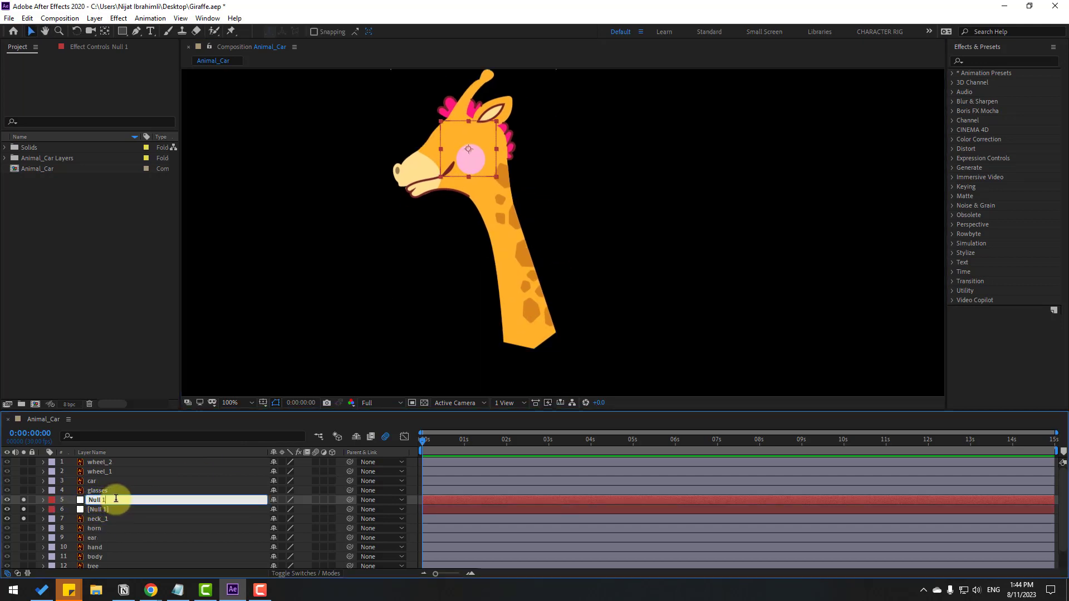
text(Null 2)
key(Return)
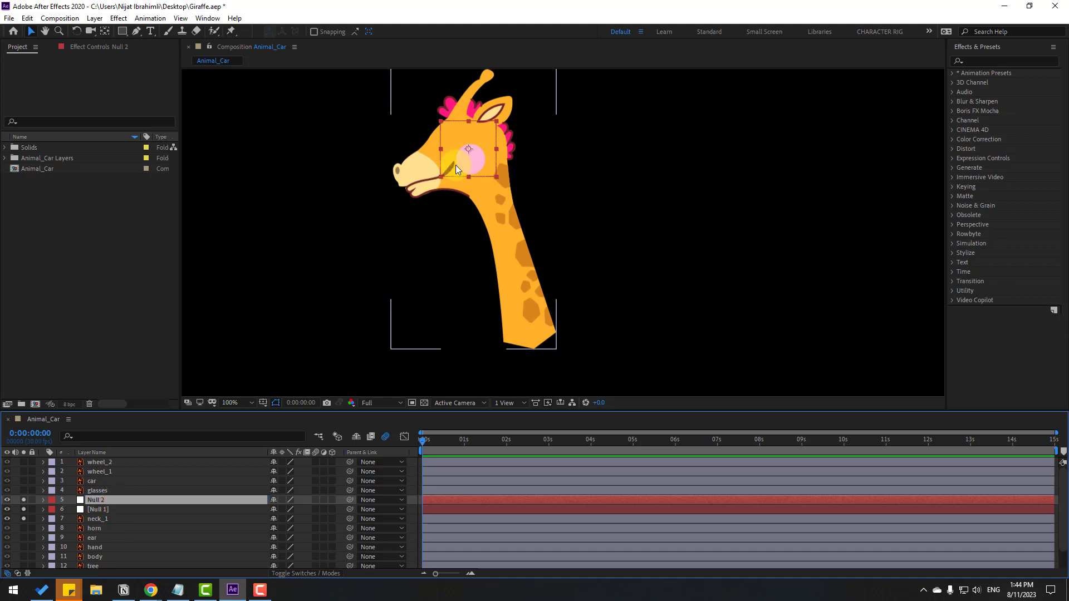
drag(456, 164, 513, 239)
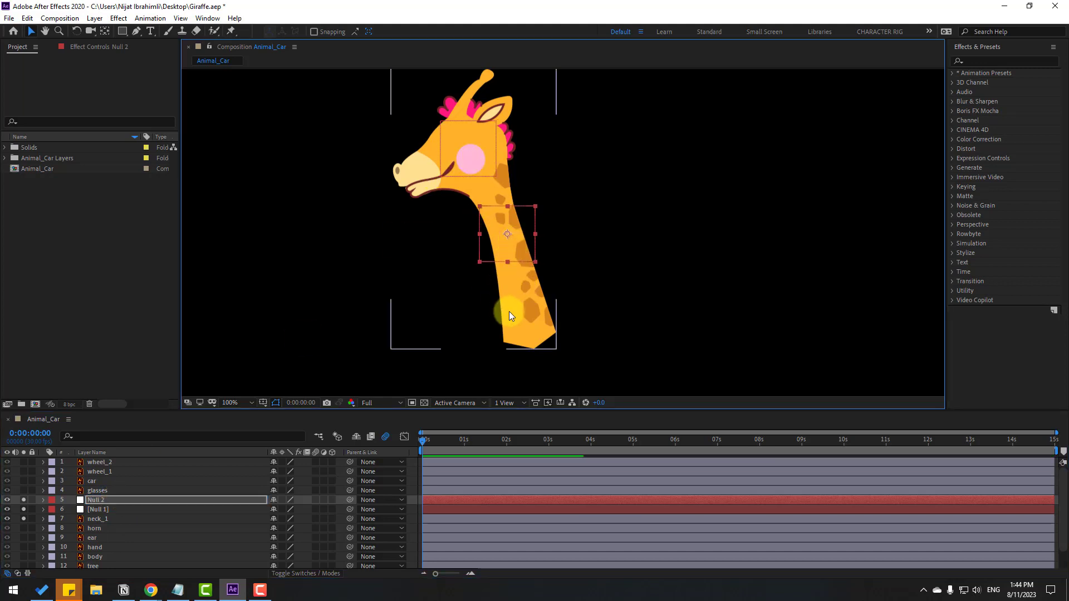
drag(508, 310, 487, 323)
Duplicate Null 2 as Null 3 at the neck base, then select neck_1
key(ctrl+d)
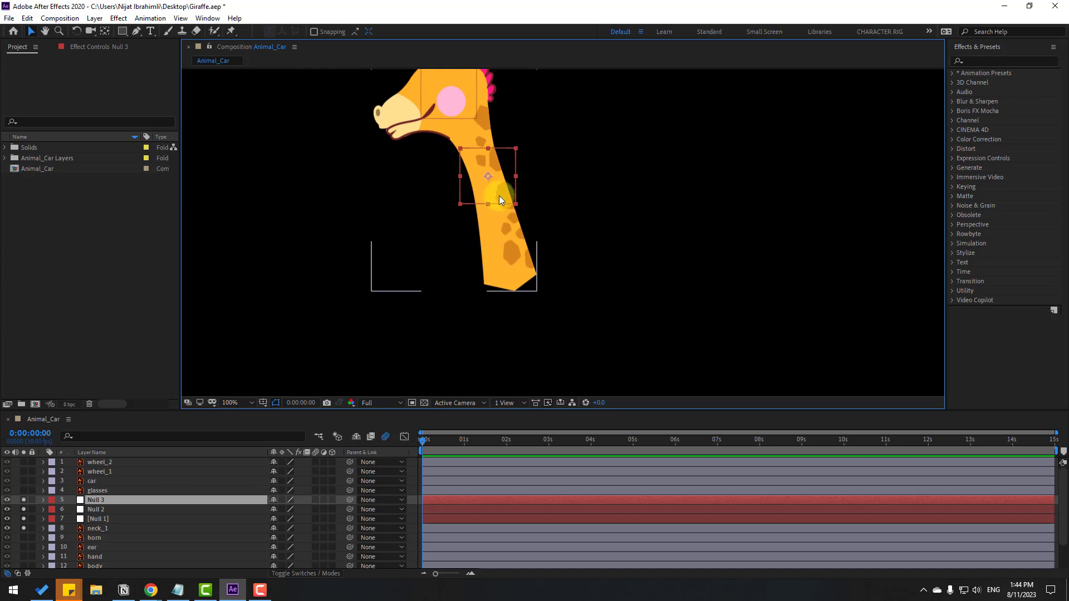
drag(499, 192, 527, 290)
click(293, 460)
click(107, 528)
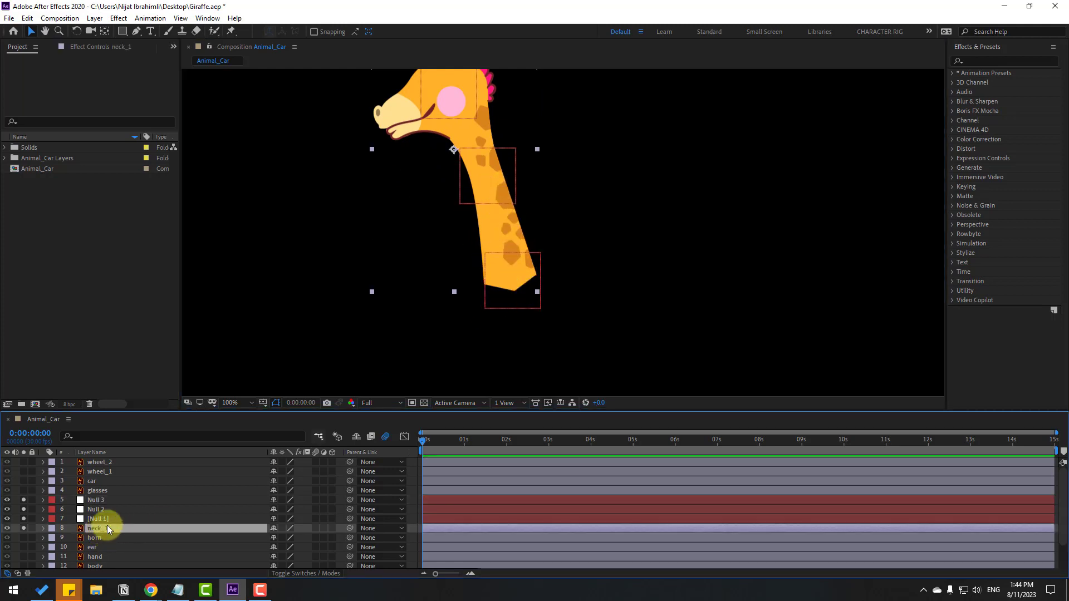
Pin neck_1 with Puppet Position pins at the head, mid-neck and neck base
drag(410, 207, 401, 245)
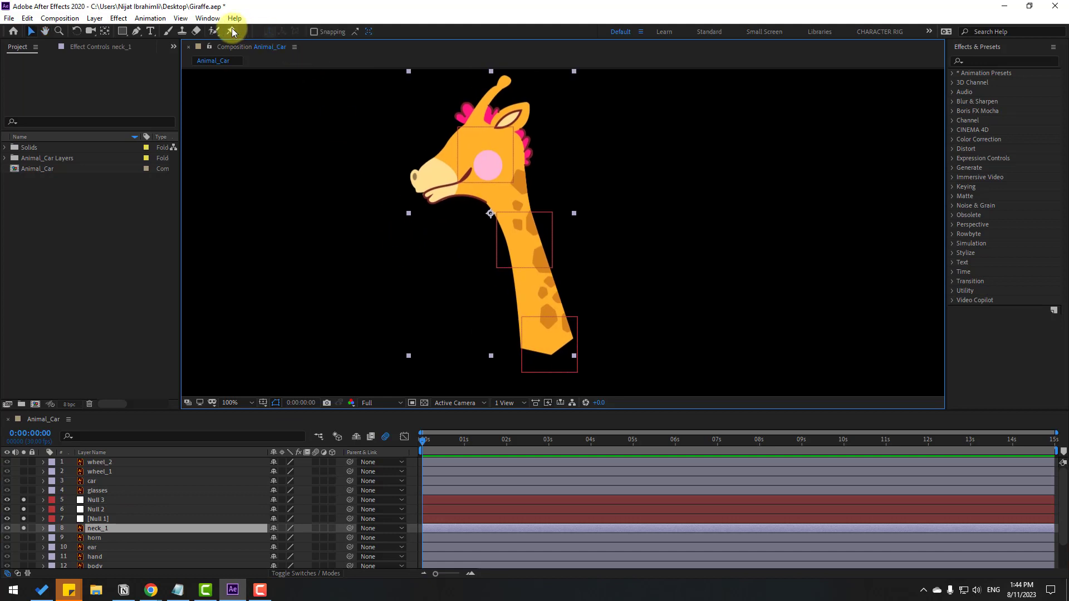
click(232, 31)
click(495, 146)
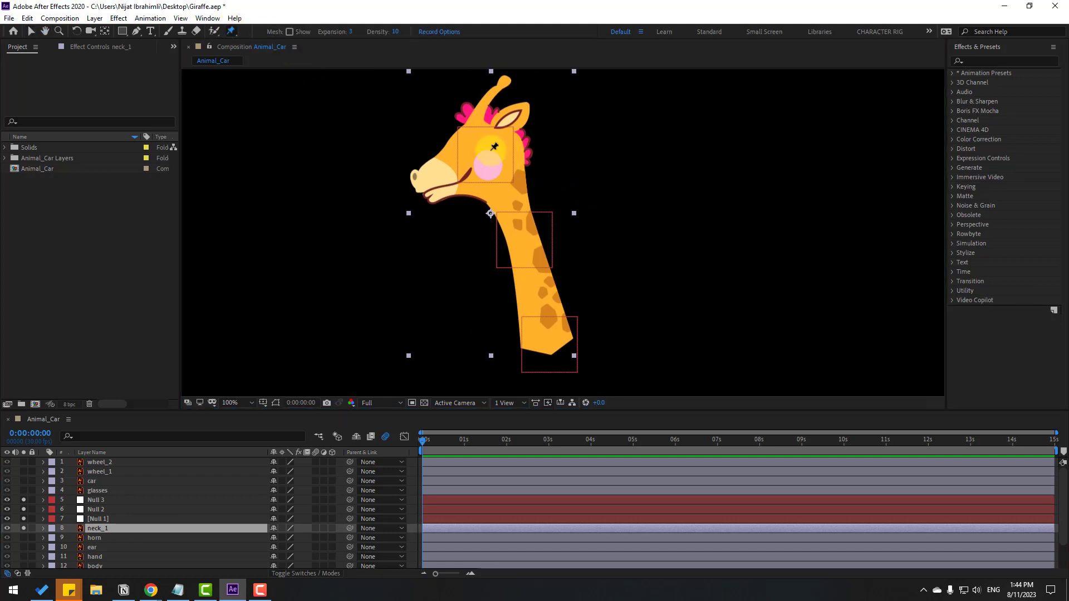
click(525, 240)
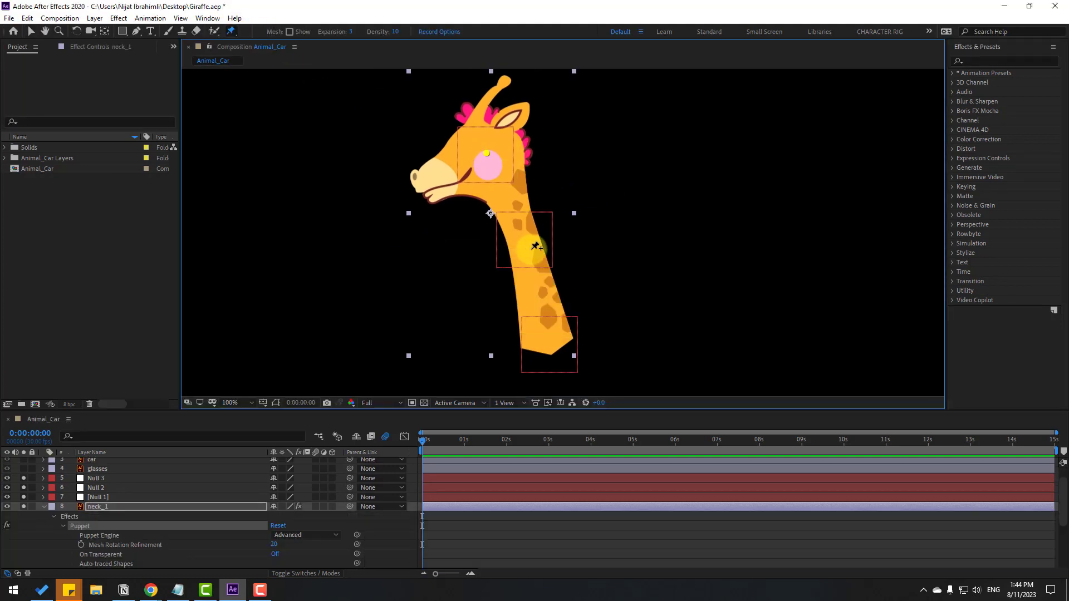
click(553, 344)
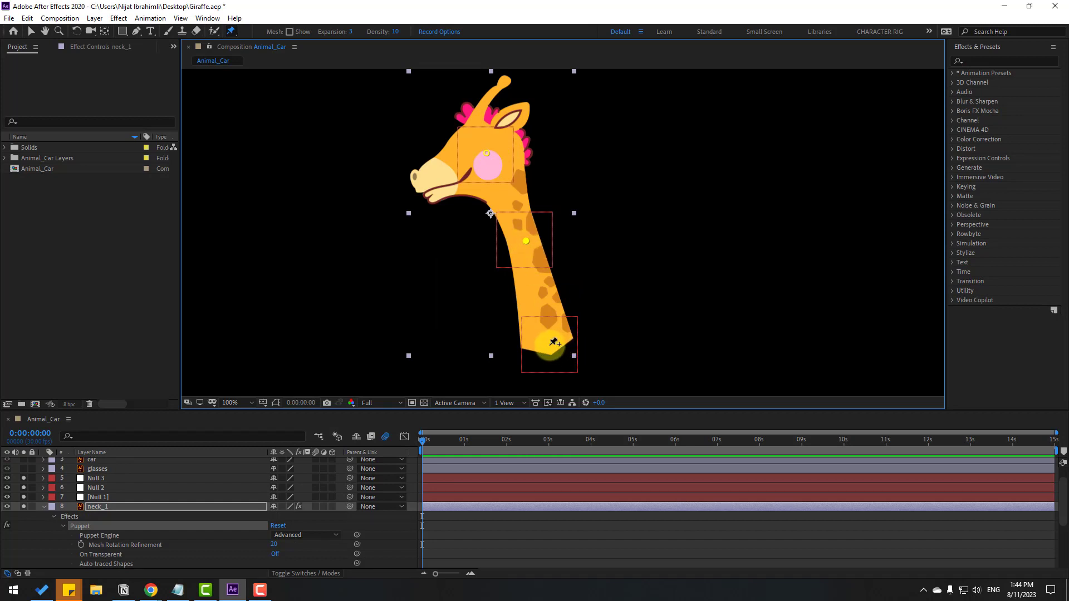
click(32, 32)
click(97, 506)
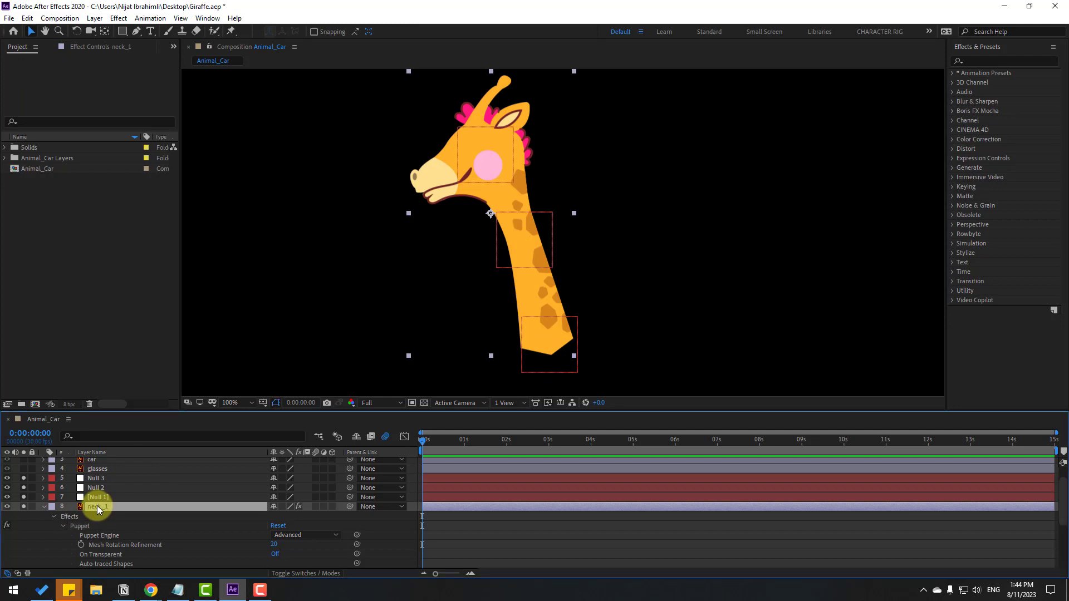
Reveal neck_1's pin positions, select the puppet-to-null expression in Notepad, then minimize it
key(u)
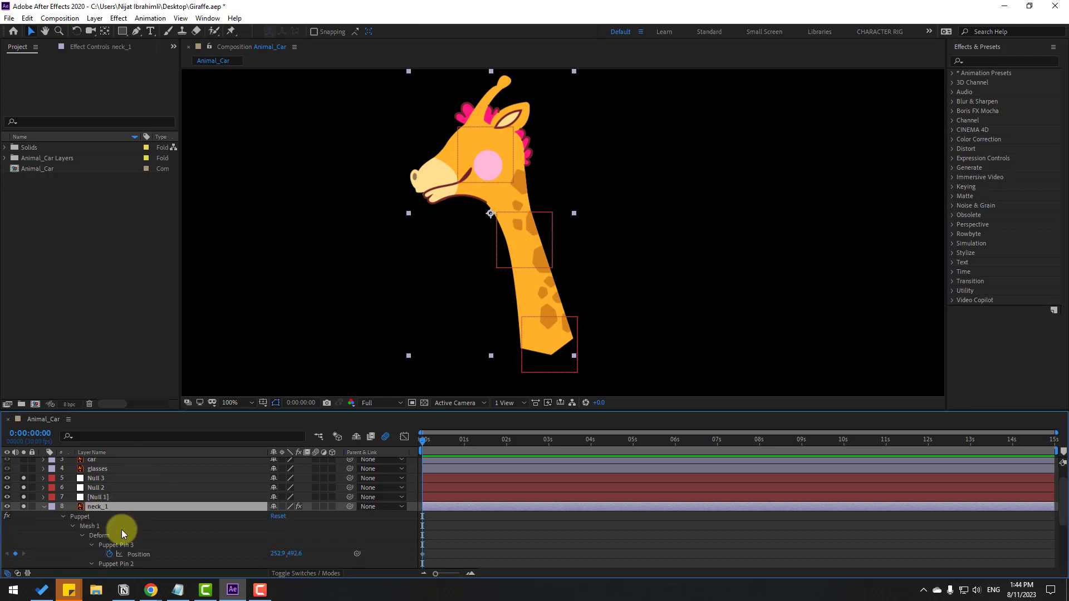
click(177, 589)
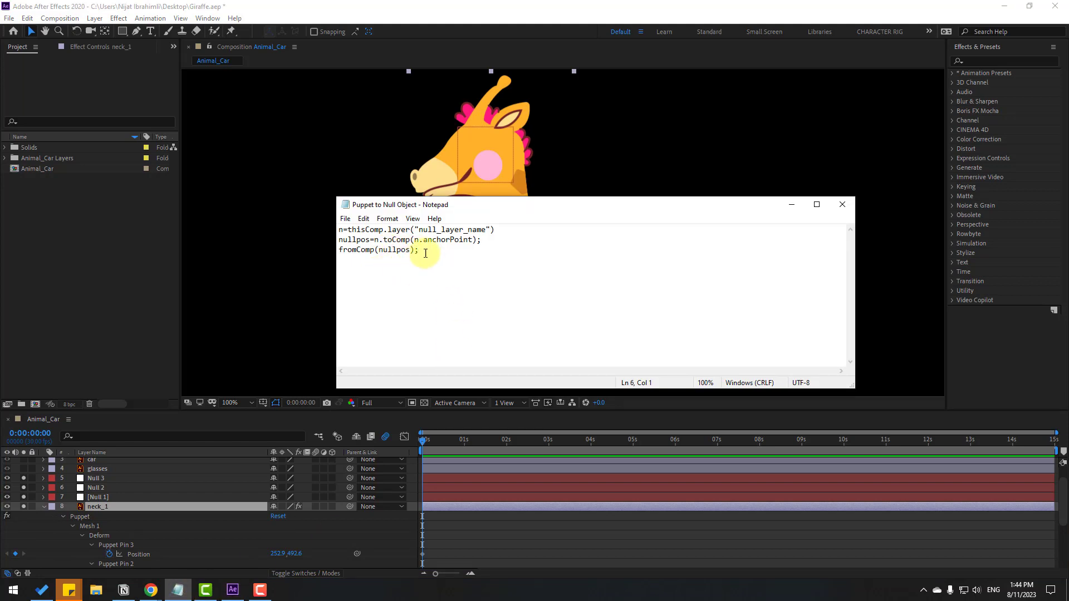
key(ctrl+a)
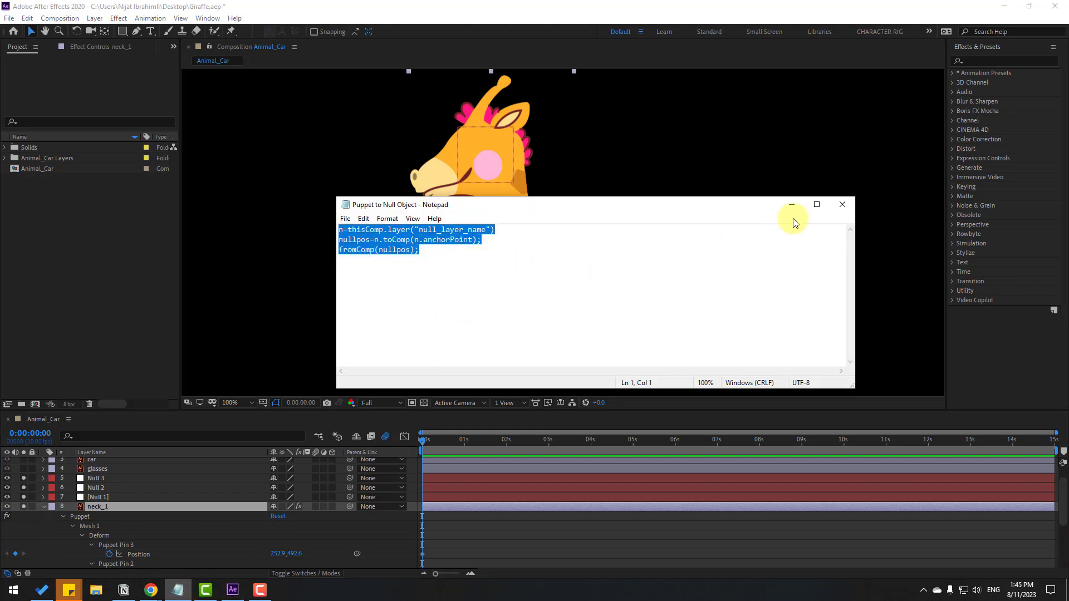
click(792, 205)
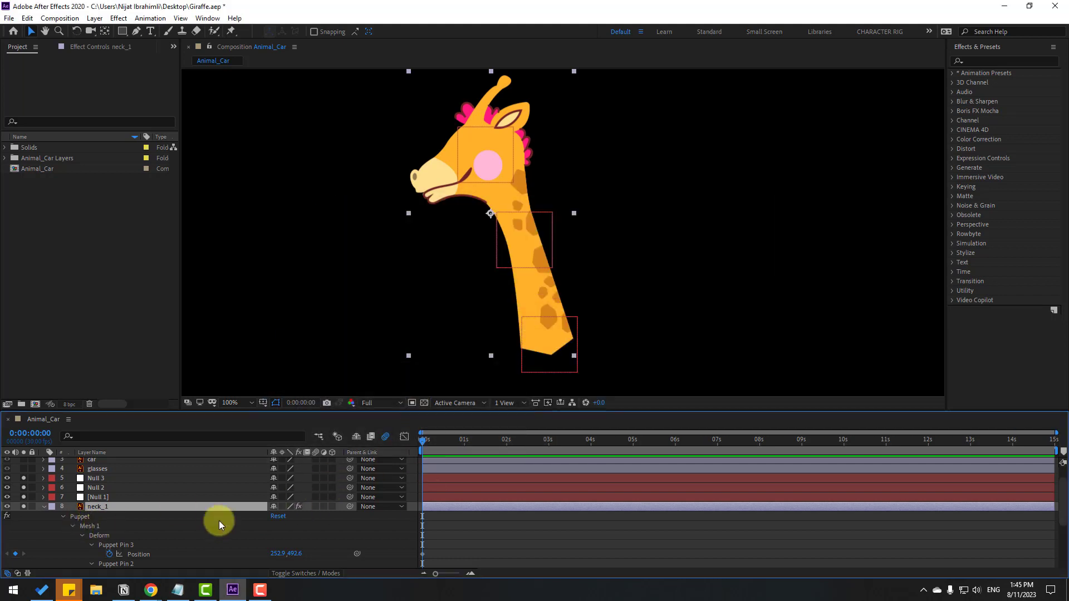
scroll(220, 525, down, 2)
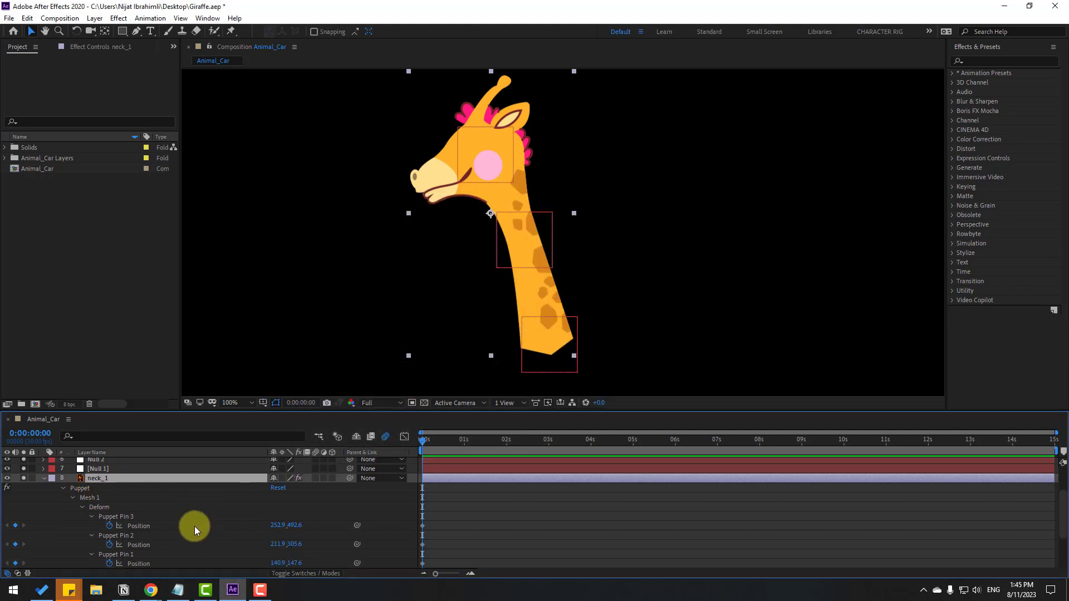
Add the pasted puppet-to-null expression to Puppet Pin 1 Position, linked to Null 1
click(123, 555)
scroll(42, 537, down, 2)
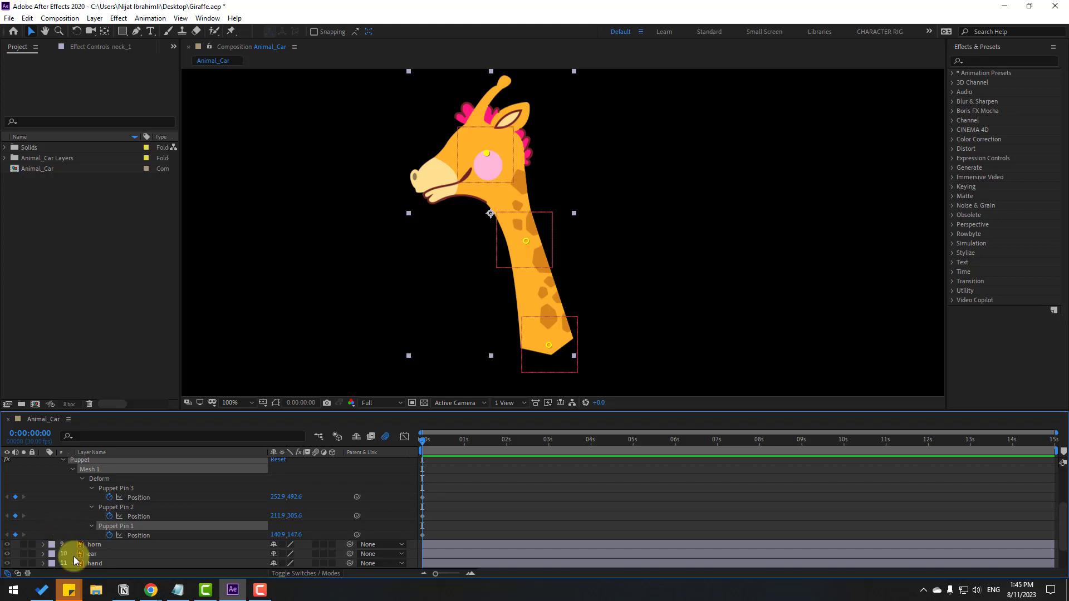
alt+click(110, 535)
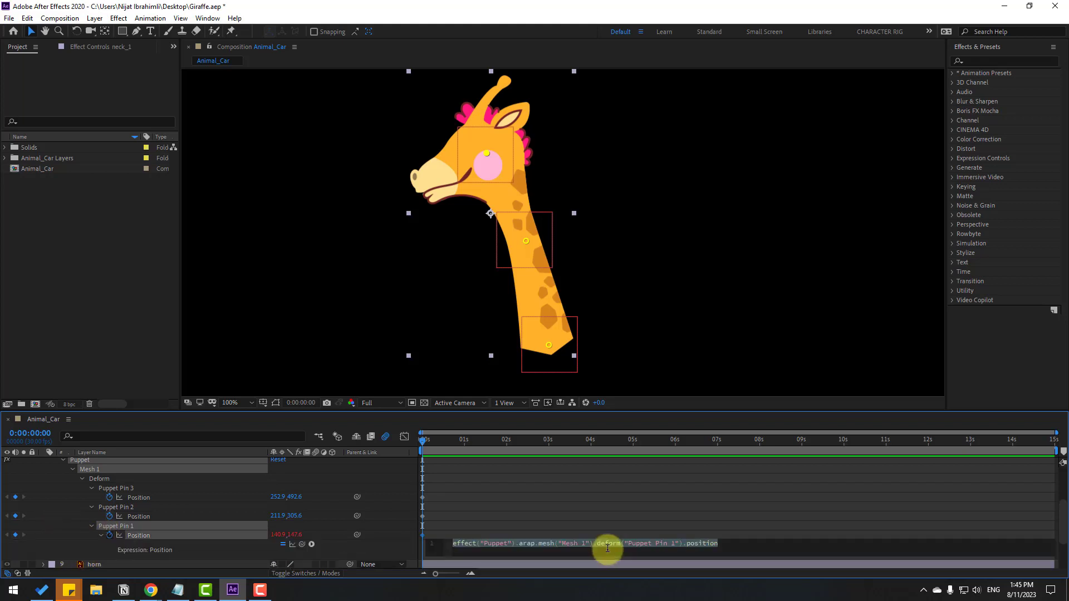
key(ctrl+v)
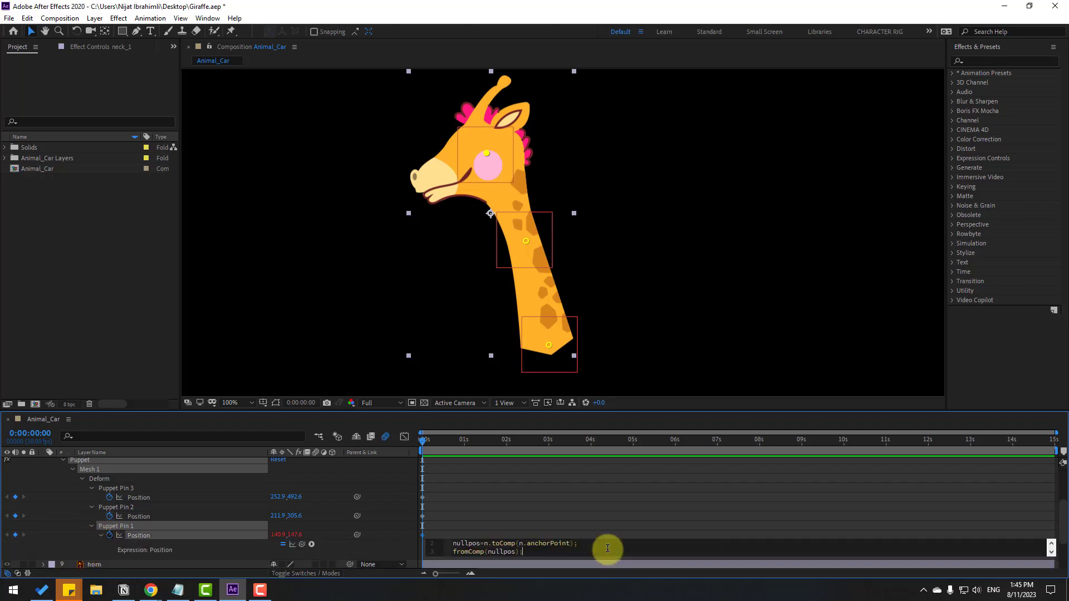
click(1052, 545)
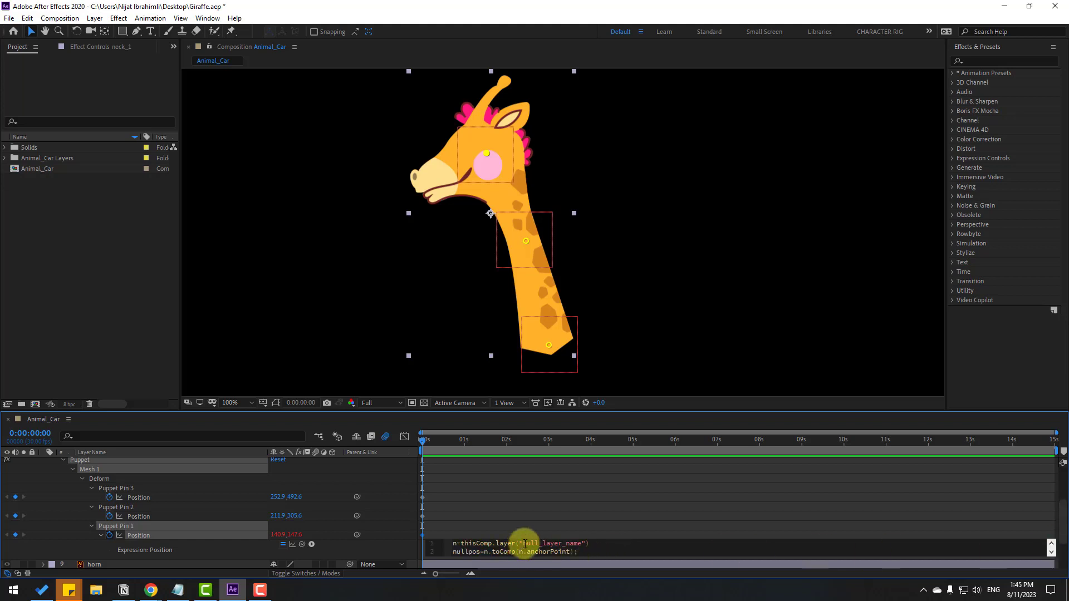
drag(525, 544, 579, 547)
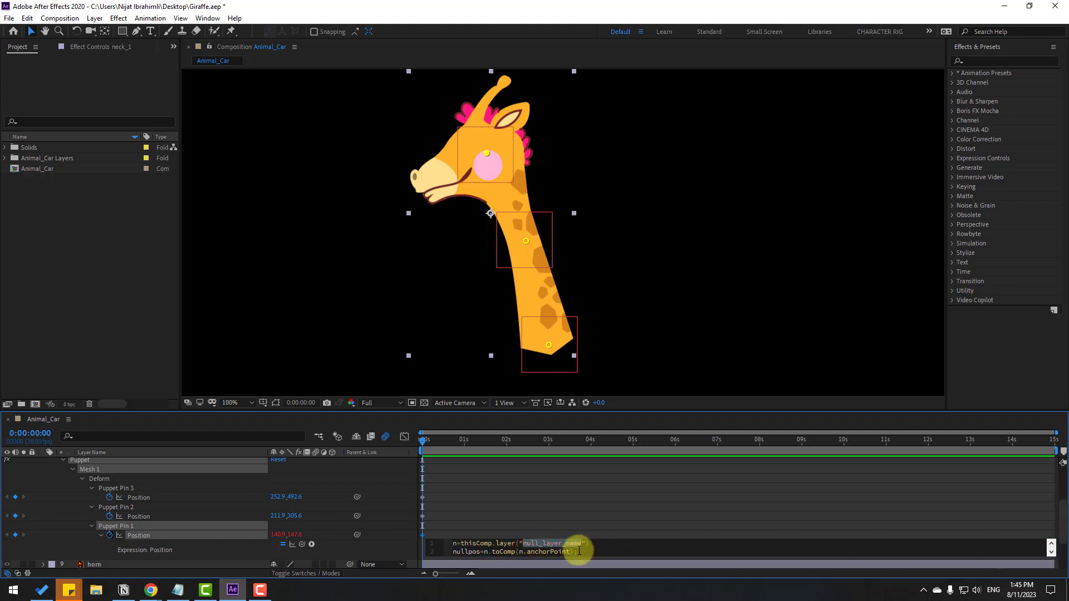
key(BackSpace)
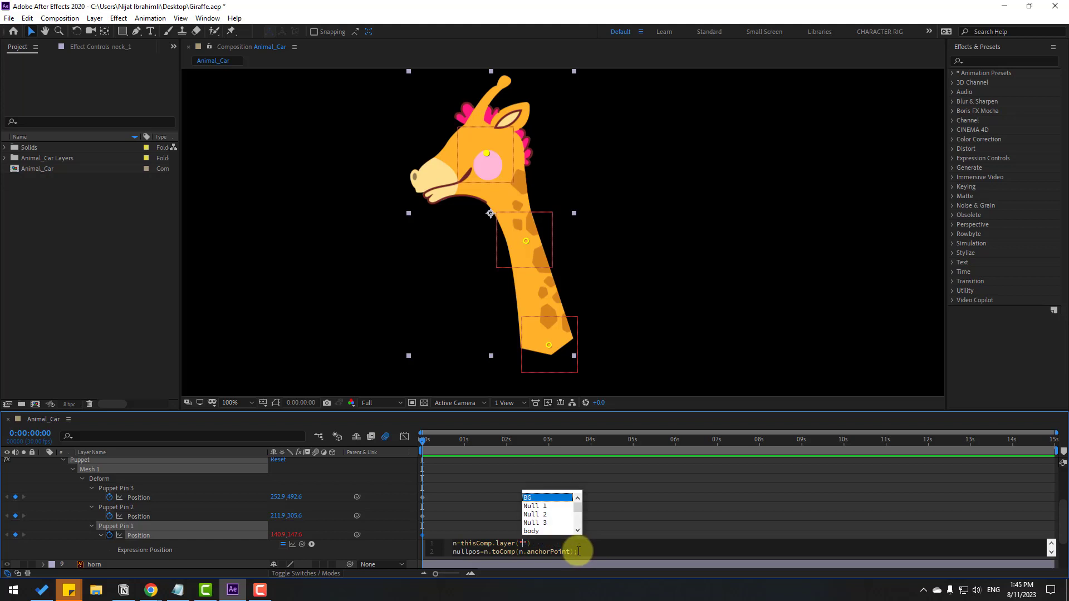
click(535, 506)
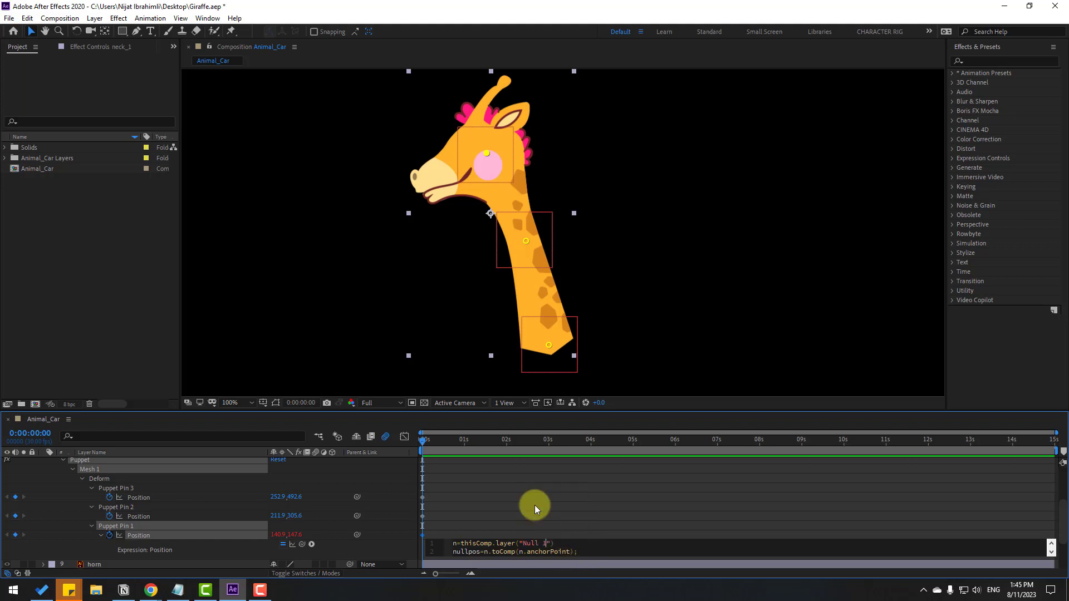
click(453, 533)
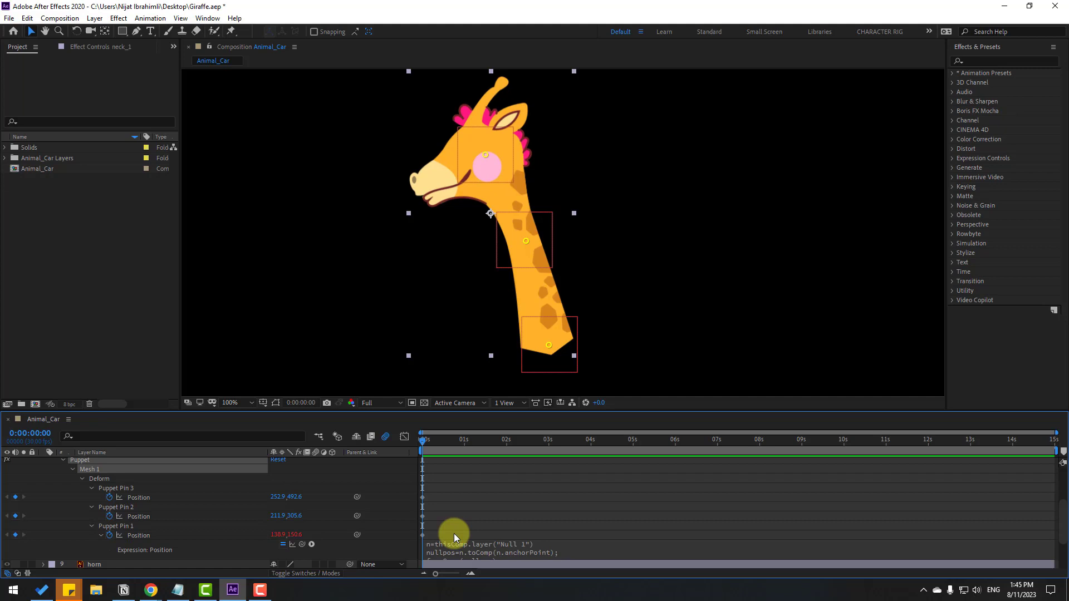
Give Puppet Pin 2 Position the same expression, linked to Null 2
click(124, 508)
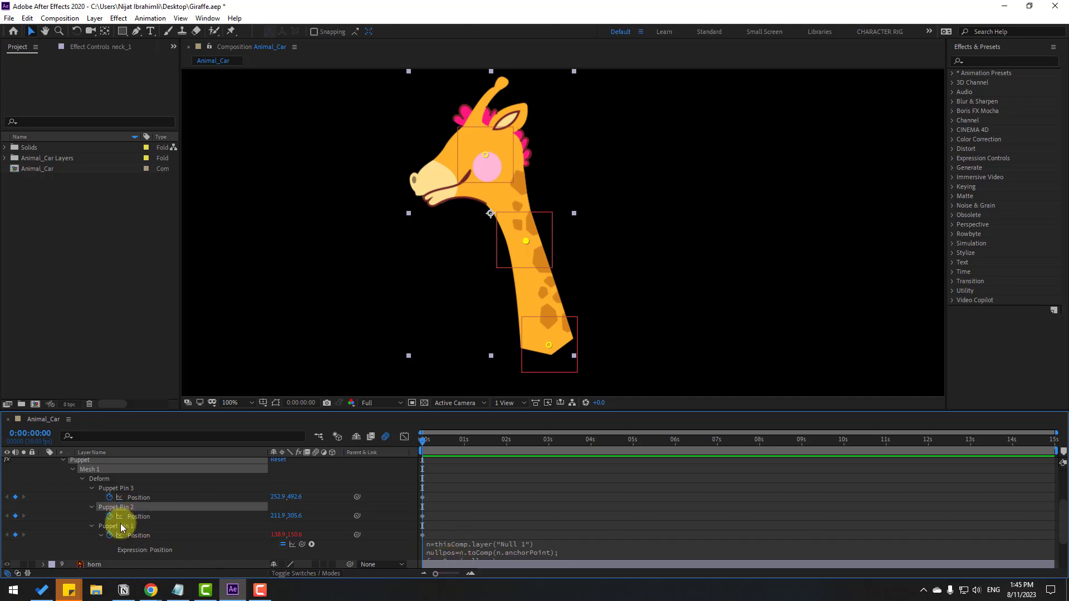
alt+click(110, 518)
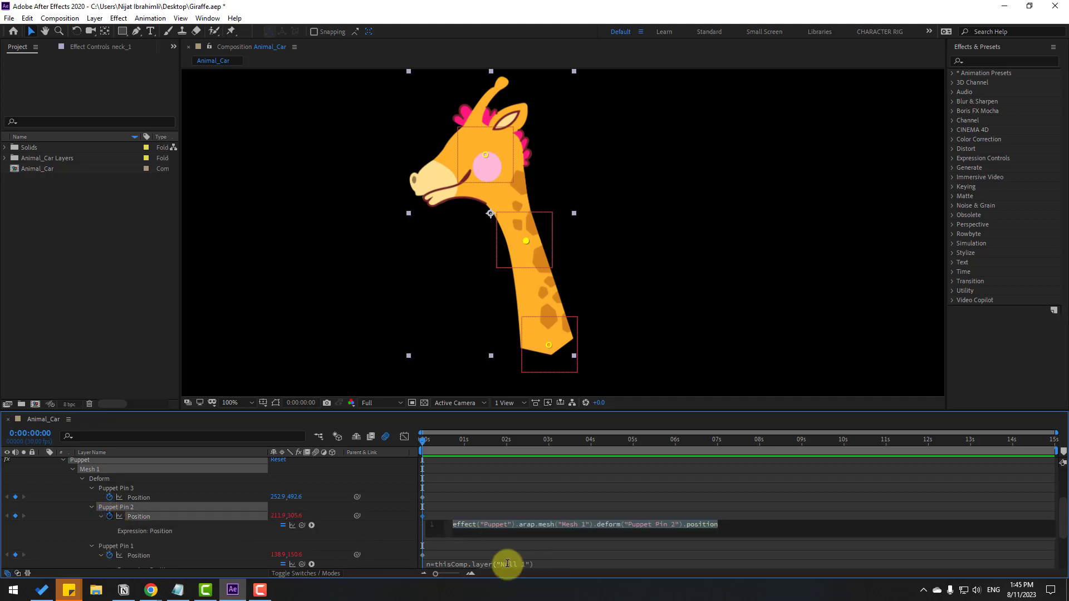
text(n=thisComp.layer("Null 1") nullpos=n.toComp(n.anchorPoint); fromComp(nullpos);)
click(1050, 525)
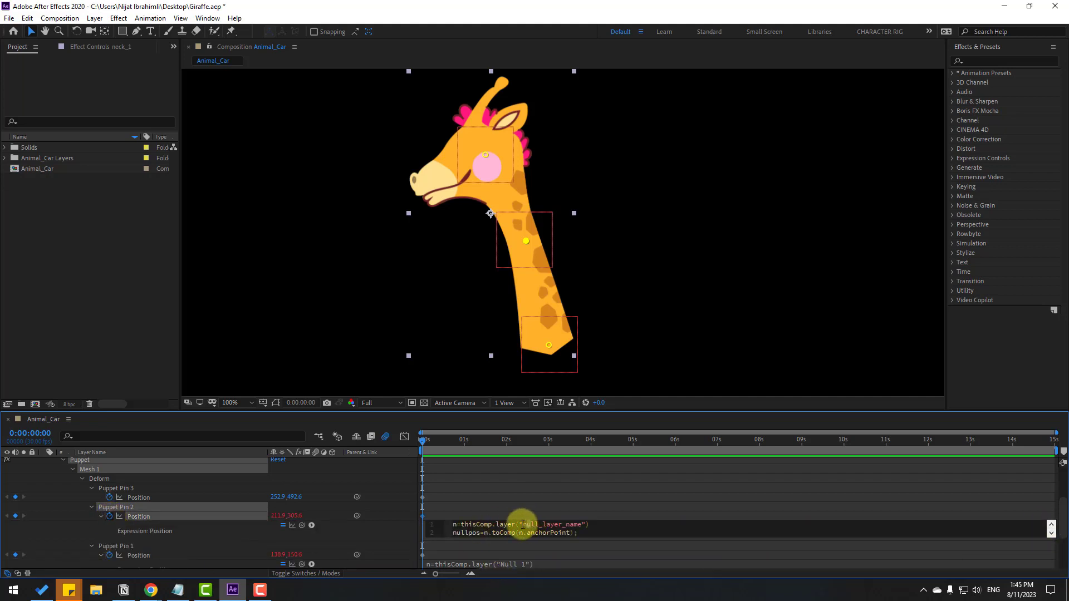
drag(523, 524, 577, 525)
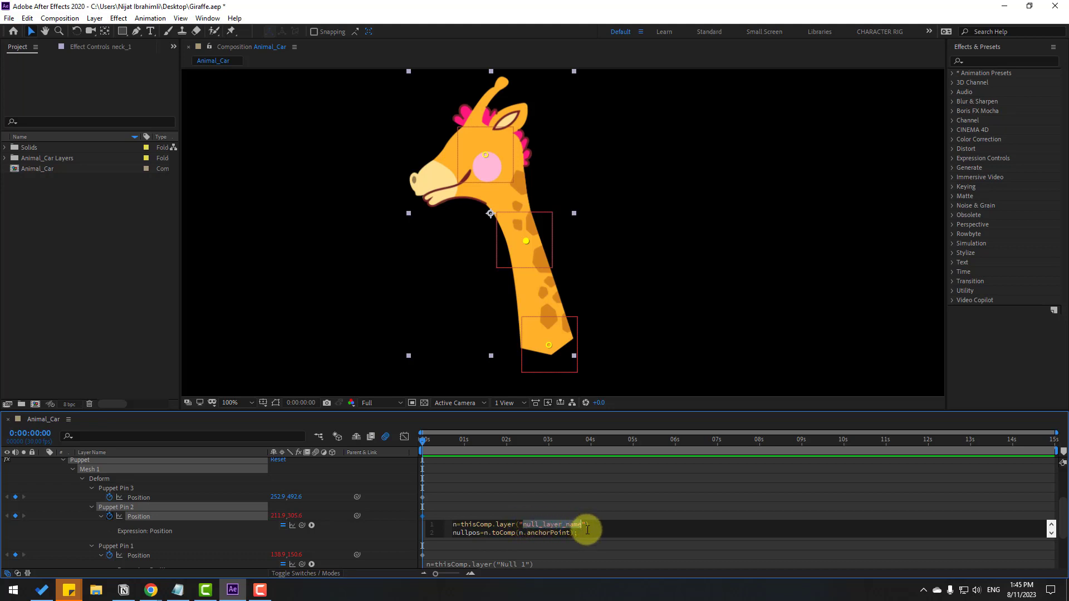
text(N)
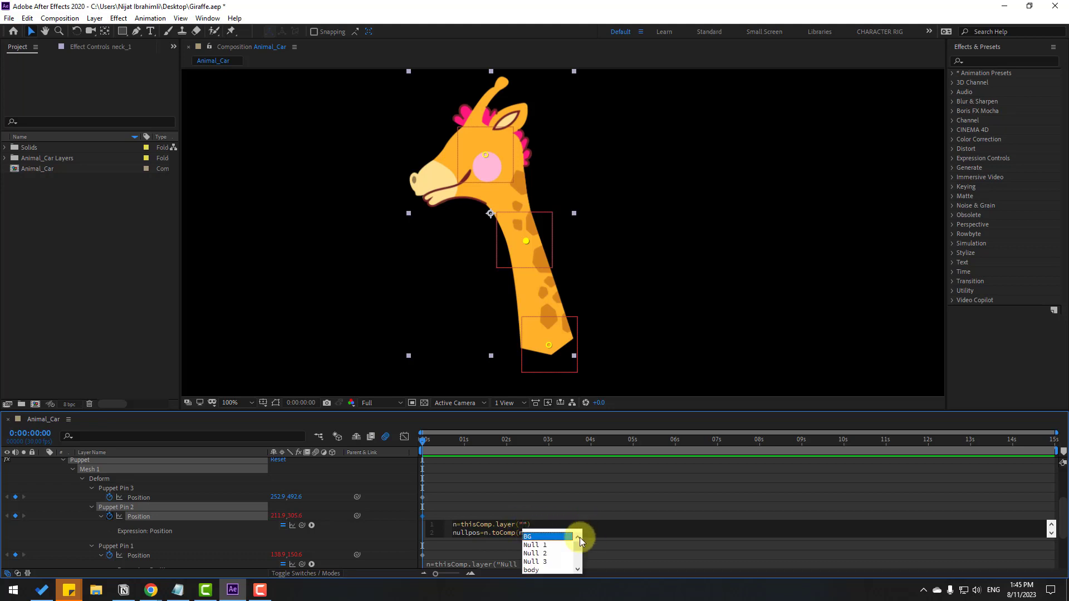
click(545, 555)
click(450, 518)
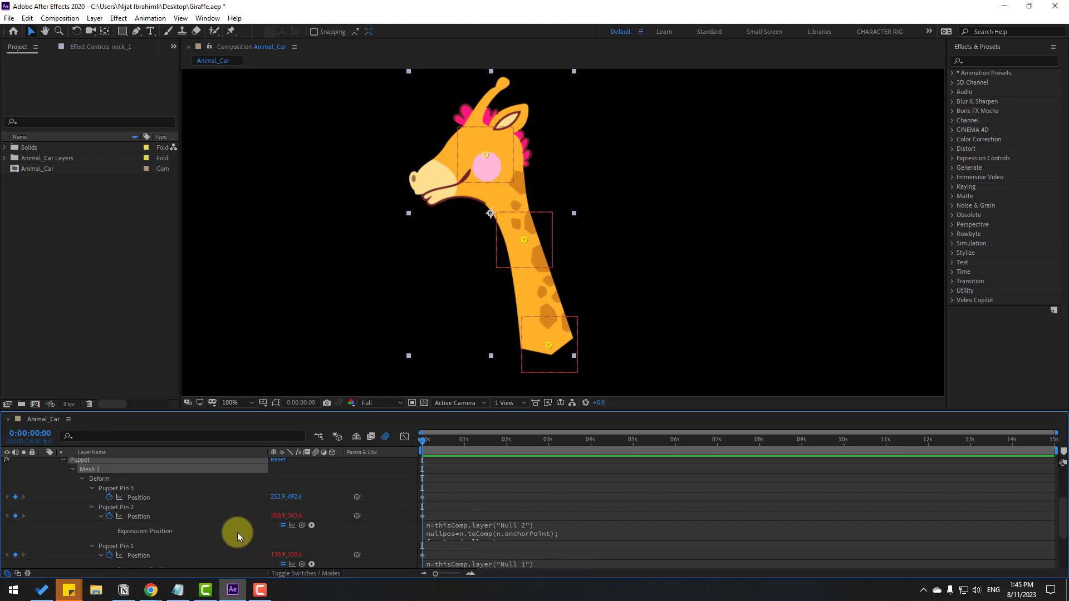
Link Puppet Pin 3 Position to Null 3 by expression and collapse neck_1
alt+click(110, 499)
text(n=thisComp.layer("null_layer_name") nullpos=n.toComp(n.anchorPoint);)
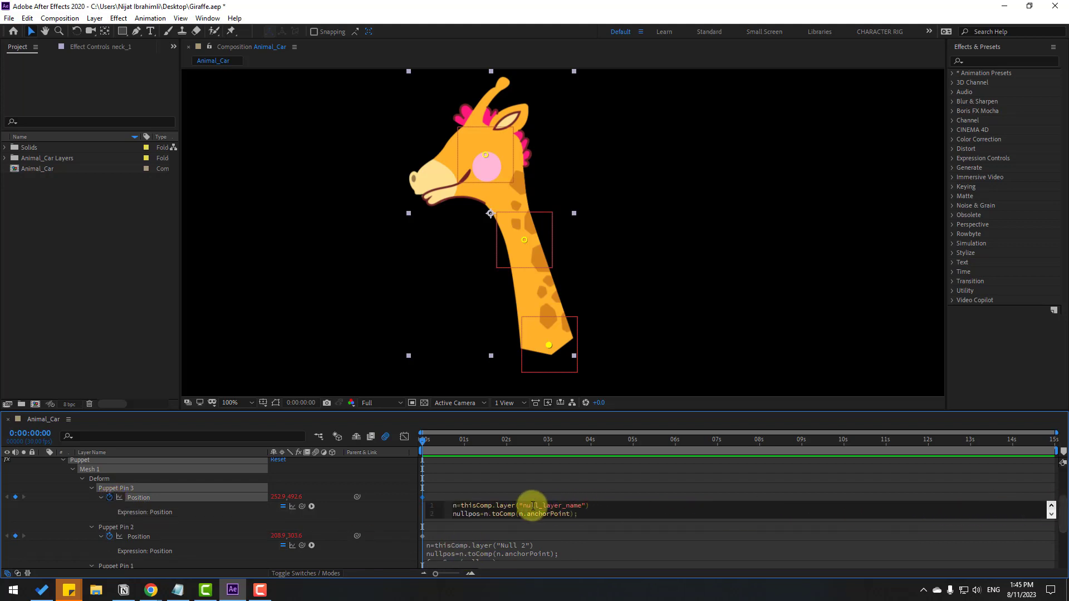
drag(525, 505, 579, 506)
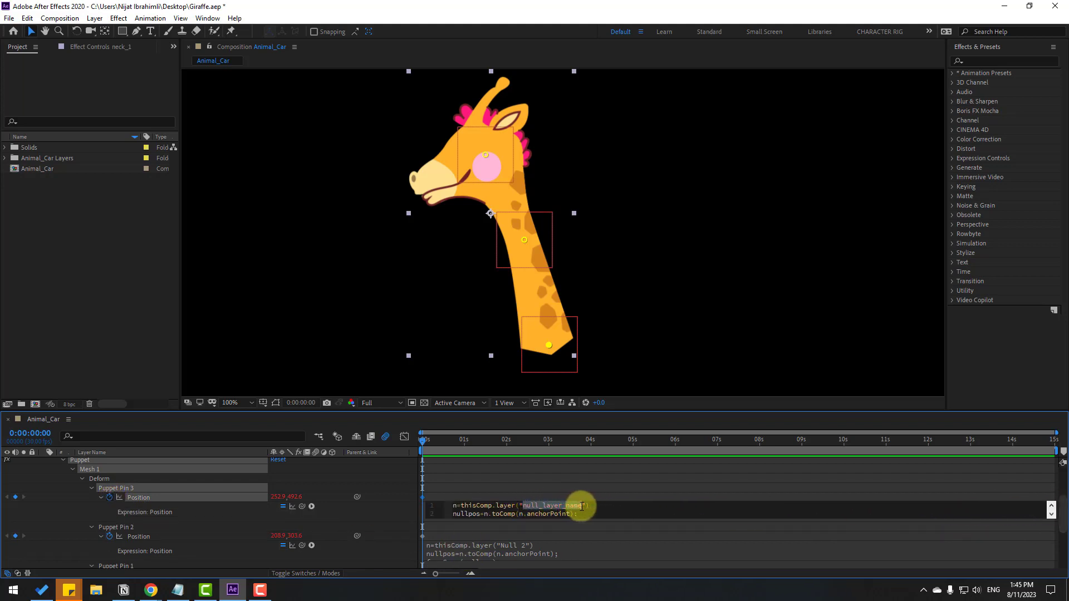
key(BackSpace)
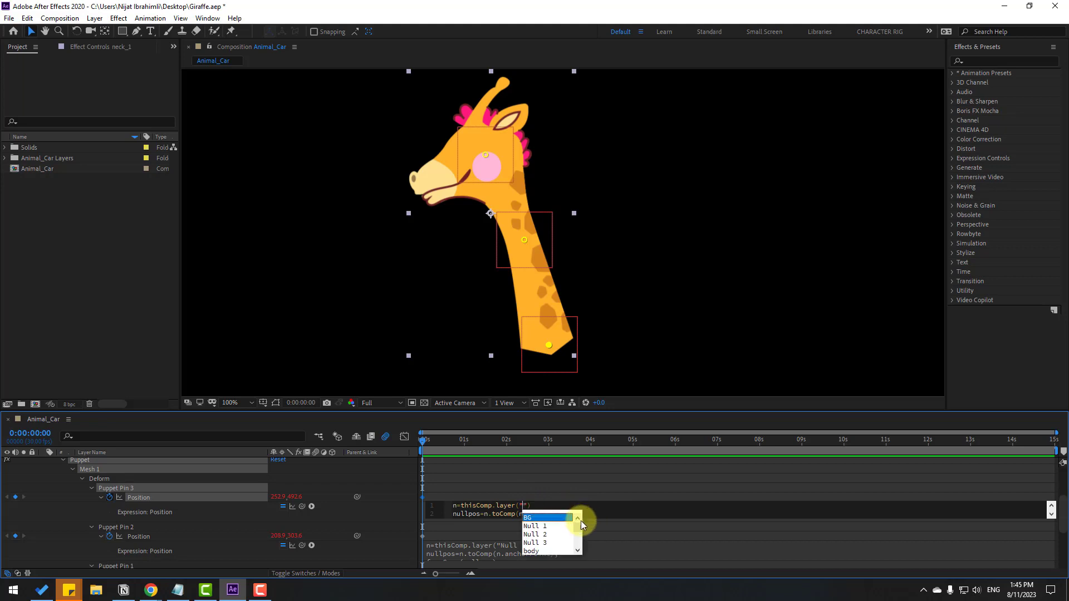
click(534, 542)
click(485, 498)
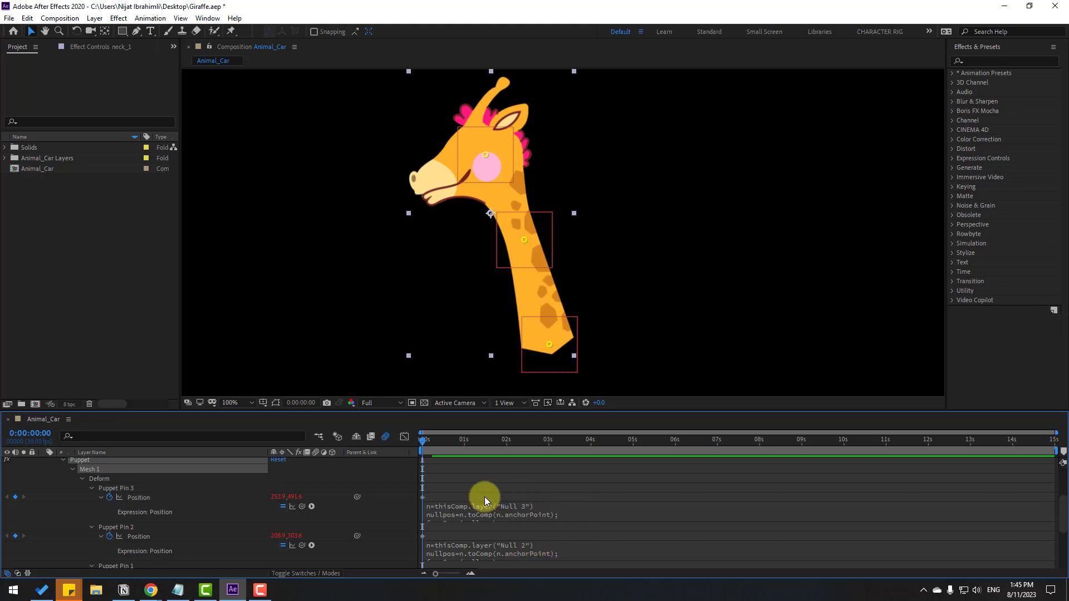
scroll(95, 485, up, 3)
click(44, 529)
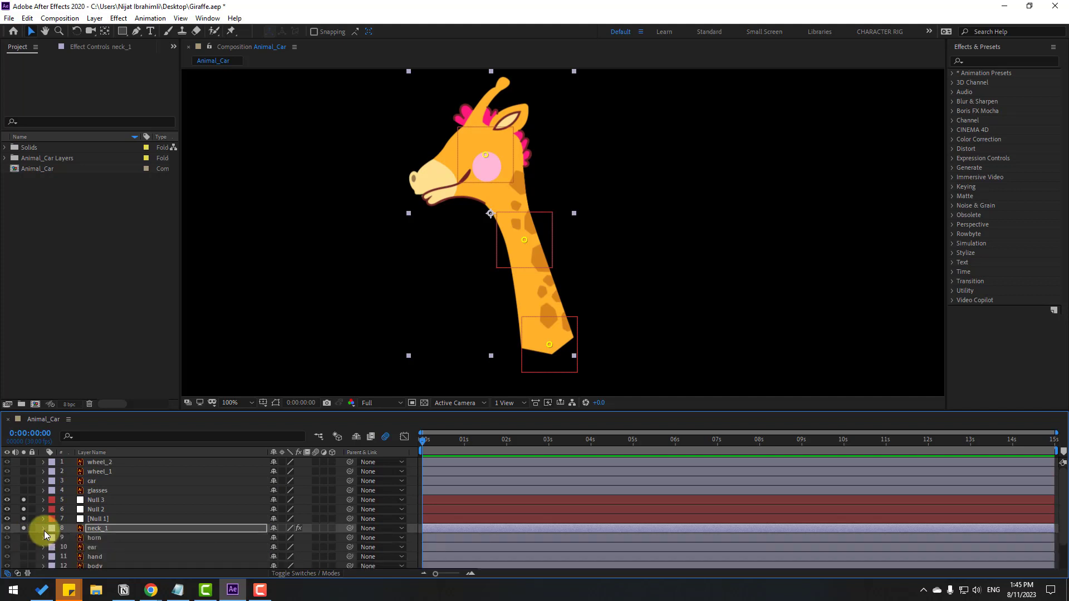
Test the neck rig by previewing and dragging Null 2 and Null 3
click(94, 518)
key(space)
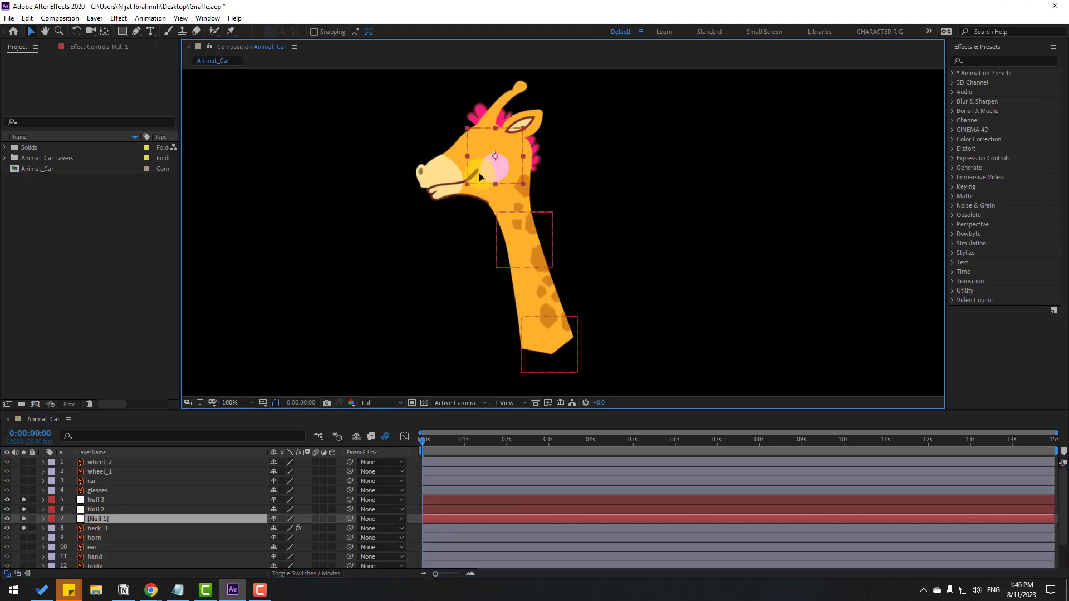
key(space)
click(98, 509)
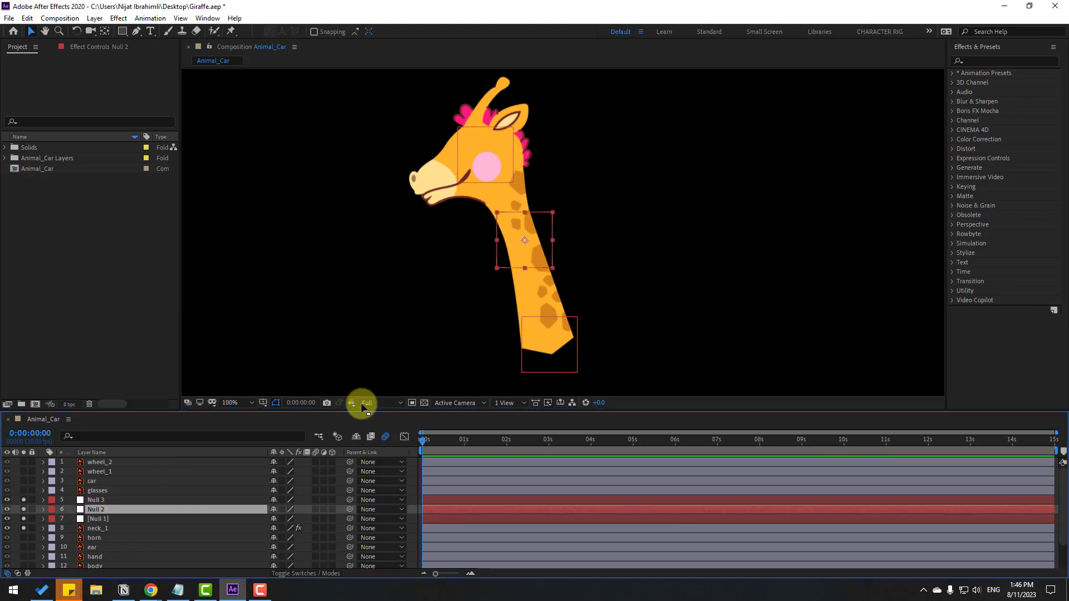
mouse_move(537, 255)
mouse_down()
mouse_move(554, 239)
mouse_move(518, 264)
mouse_up()
click(526, 362)
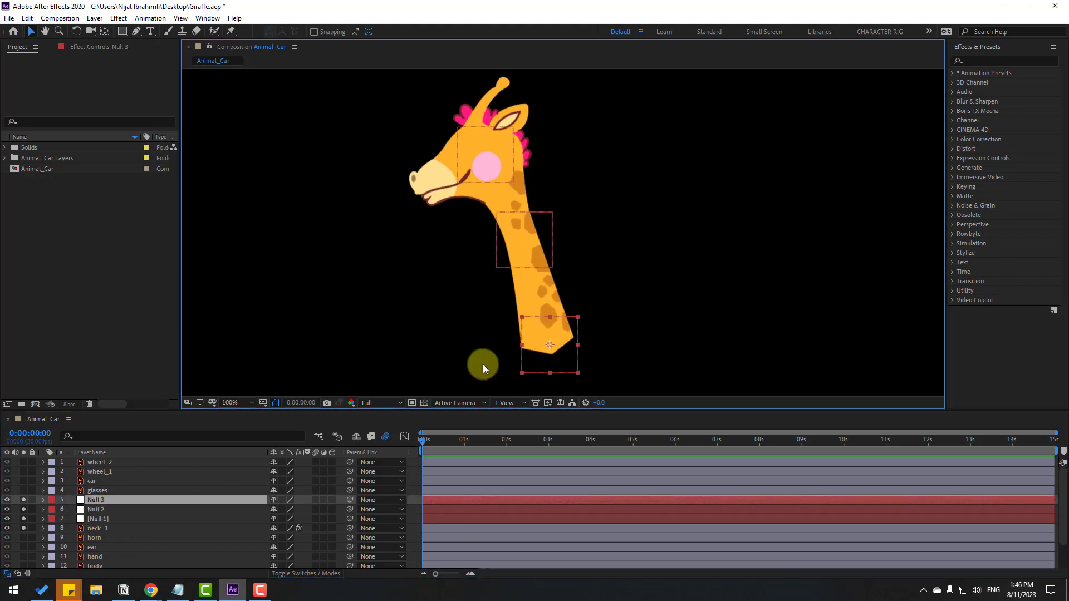
mouse_move(559, 349)
mouse_down()
mouse_move(554, 312)
mouse_move(535, 340)
mouse_move(559, 348)
mouse_up()
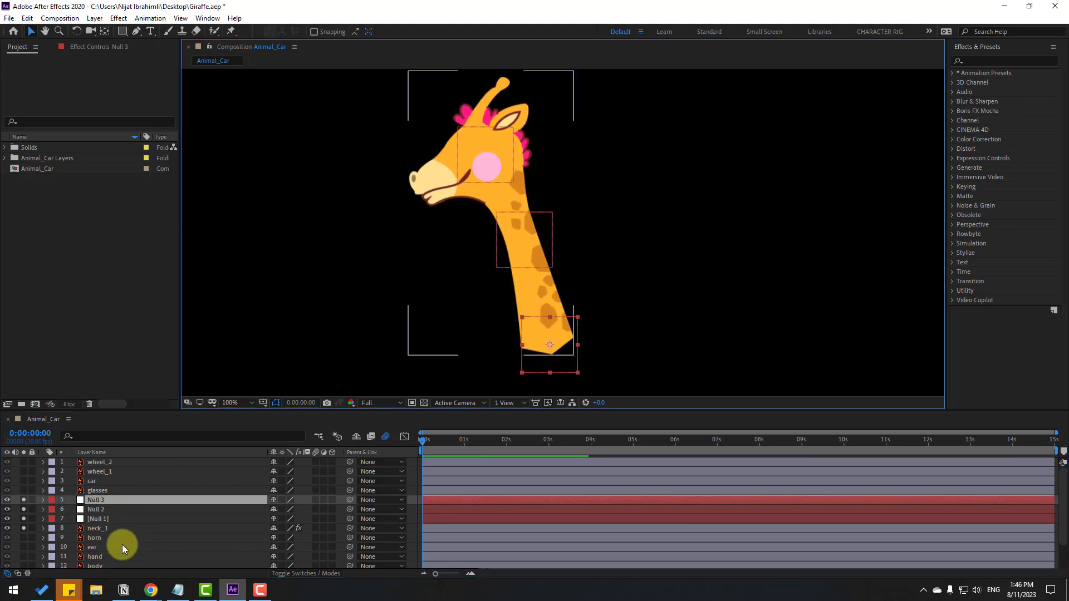
Unsolo the layers, parent Null 3 to the body layer, and select body
drag(21, 531, 28, 498)
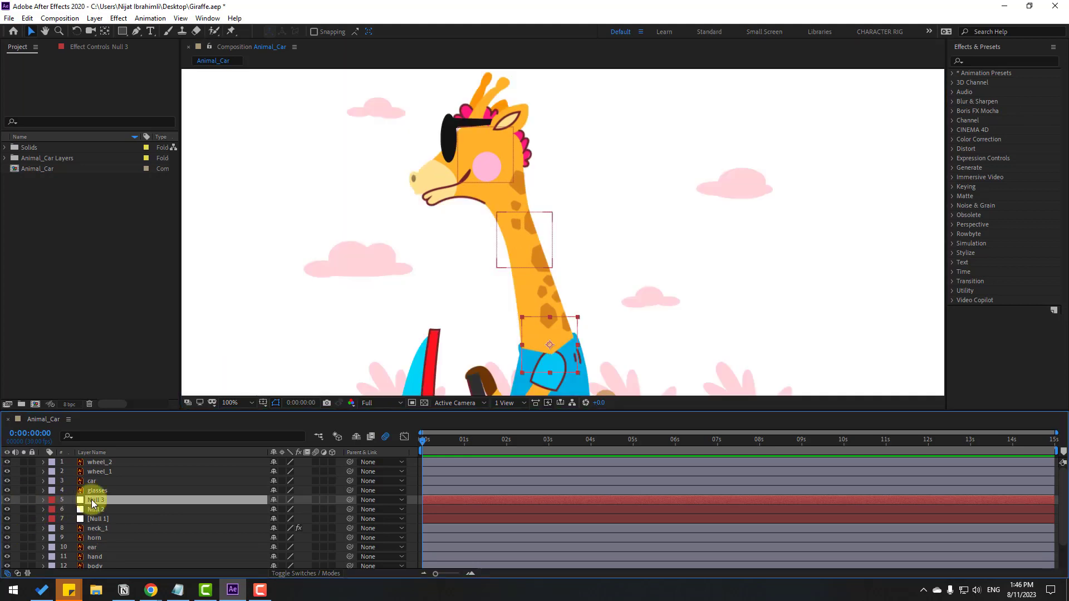
drag(545, 357, 523, 292)
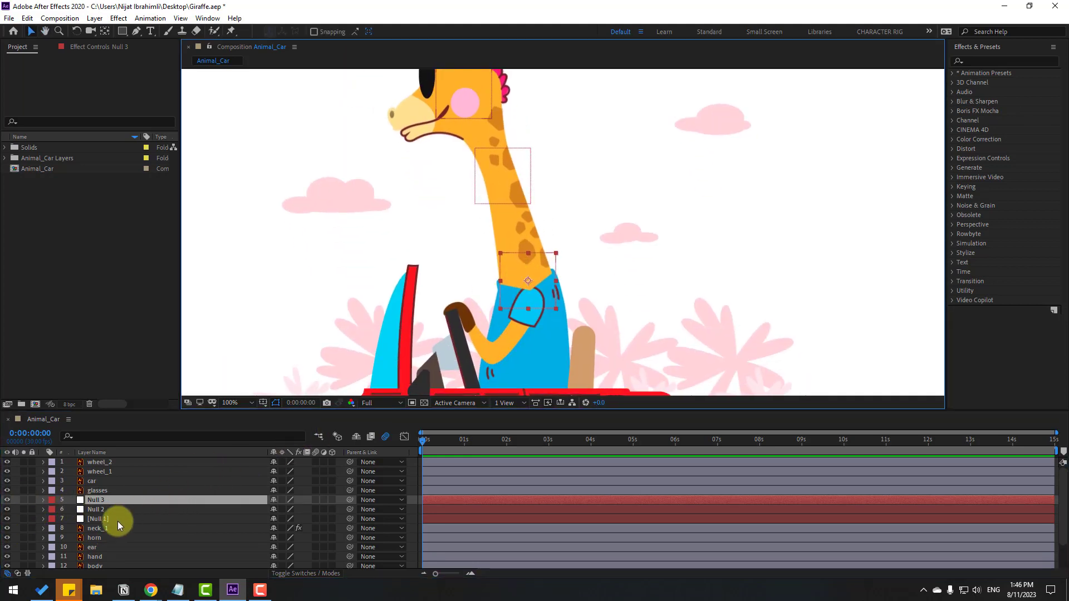
click(99, 501)
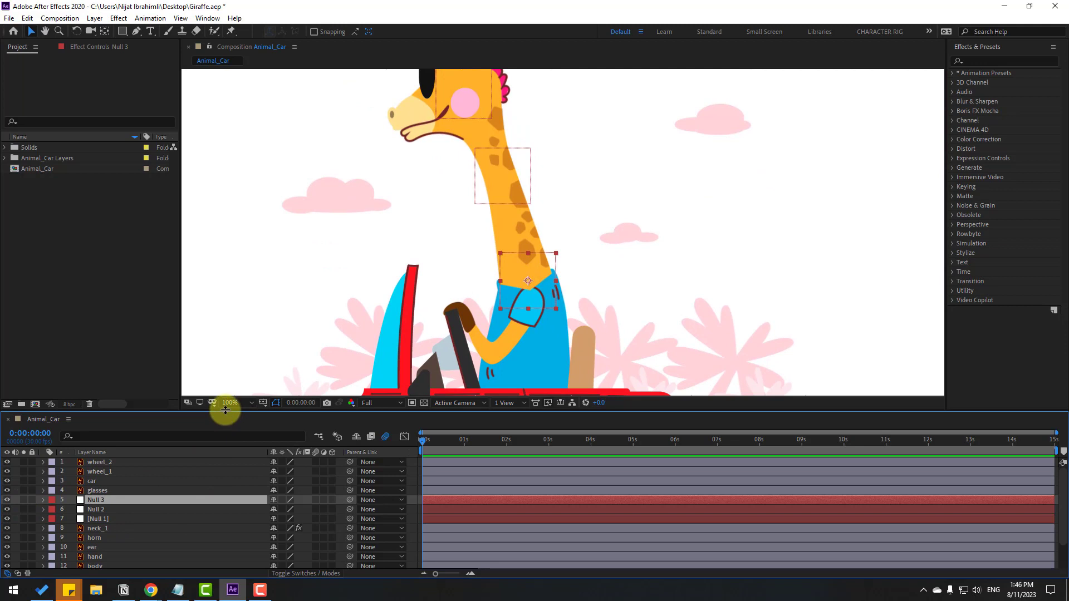
drag(225, 410, 241, 333)
drag(349, 423, 96, 488)
click(93, 490)
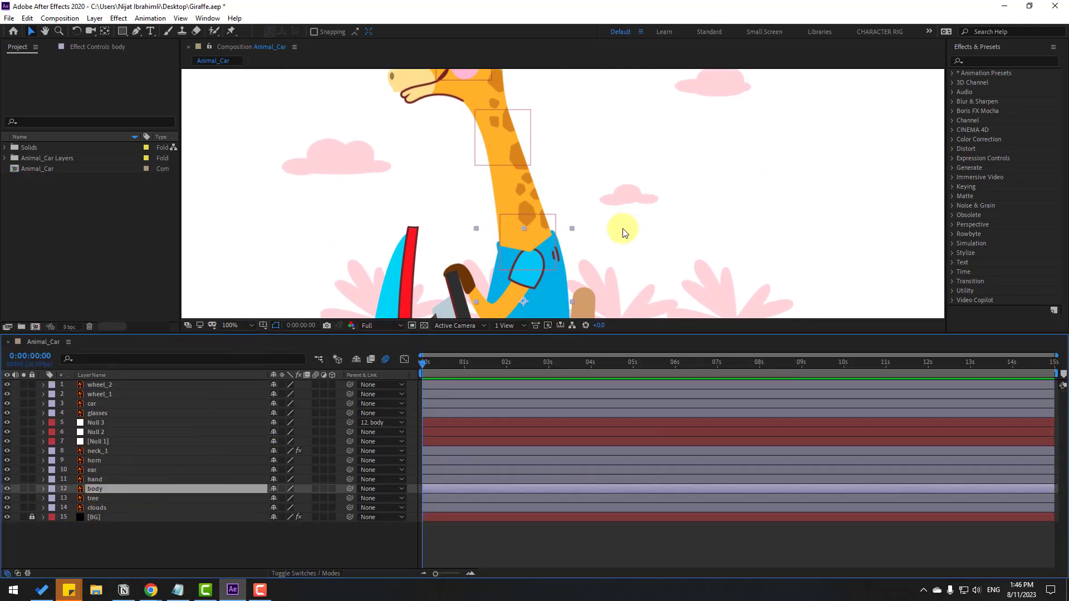
scroll(622, 229, down, 3)
Solo the body layer and move its anchor point to the bottom edge
click(24, 488)
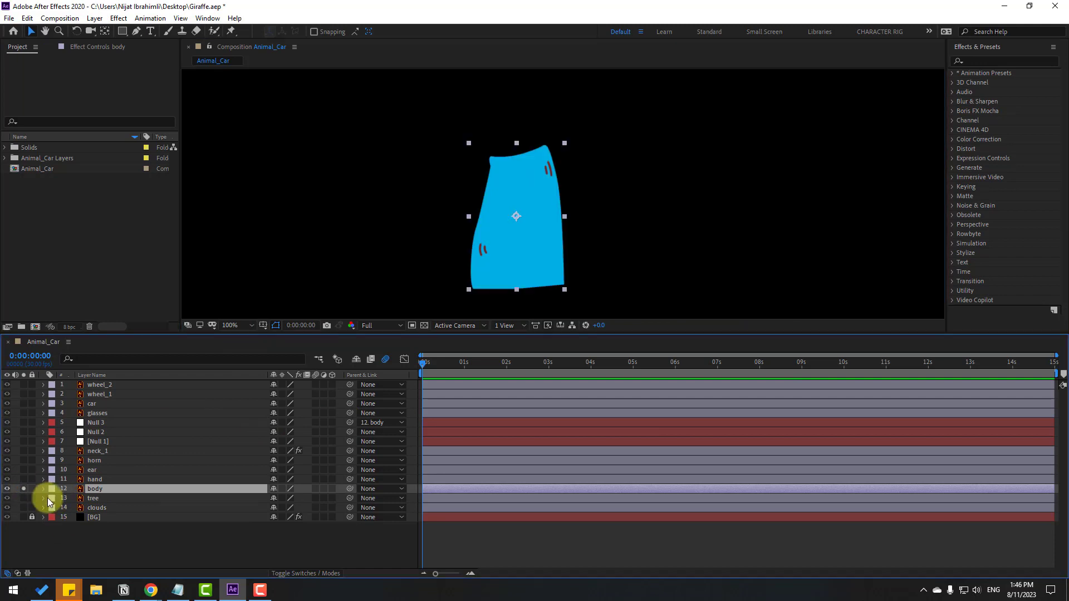
click(104, 31)
drag(516, 216, 516, 287)
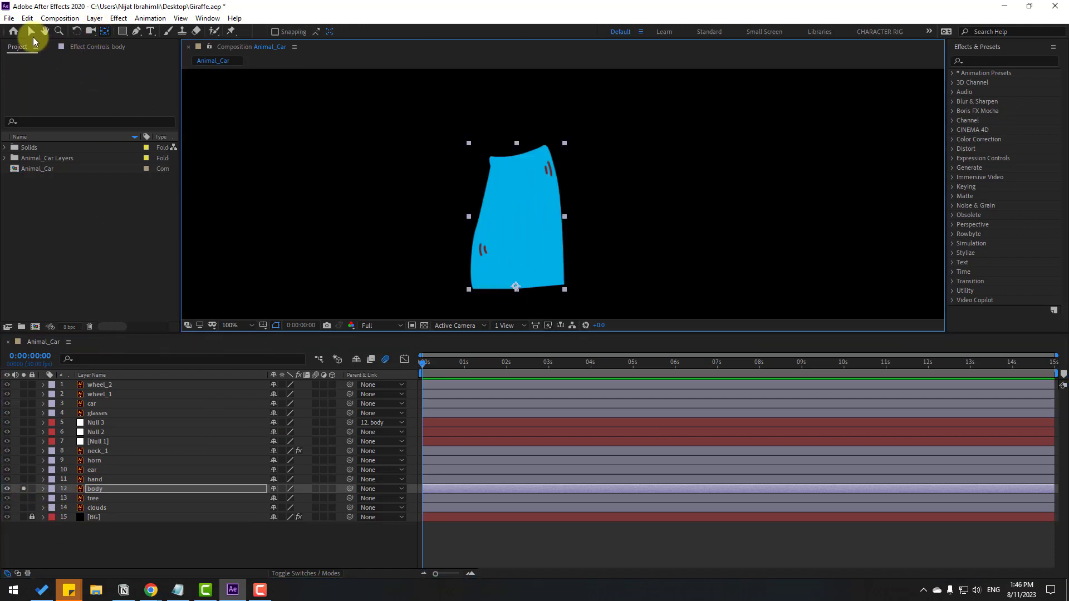
click(32, 35)
Unsolo the body layer and parent it to the car layer
click(62, 487)
click(23, 489)
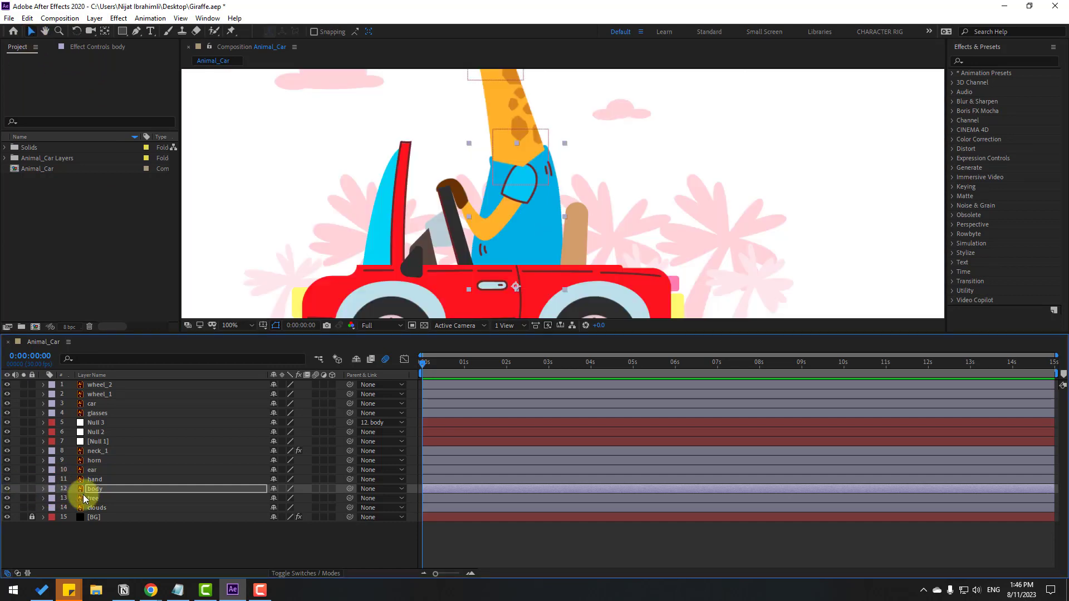
drag(349, 489, 94, 404)
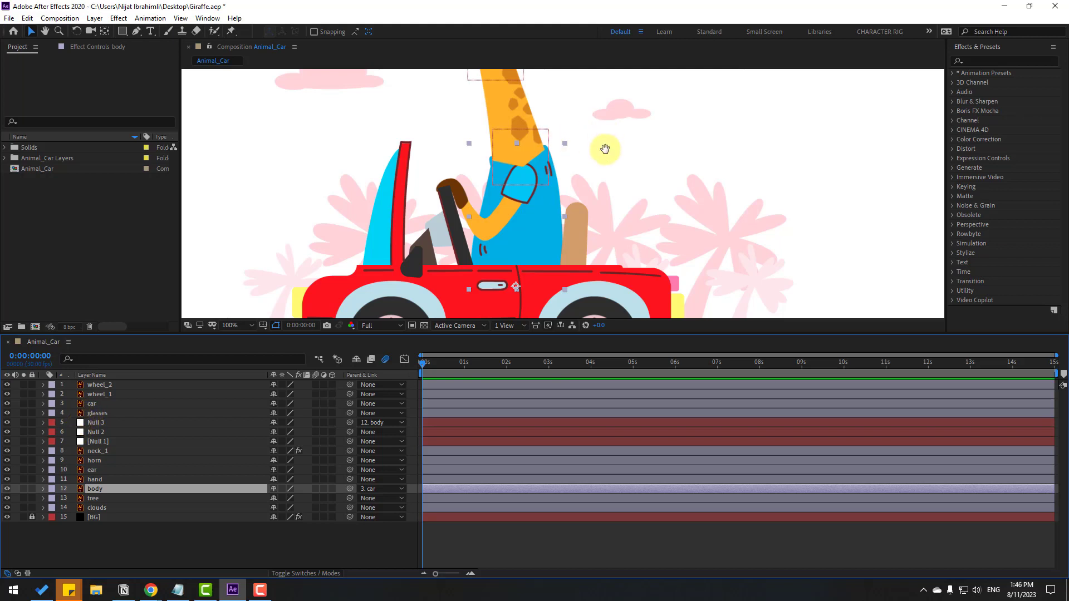
drag(605, 148, 571, 234)
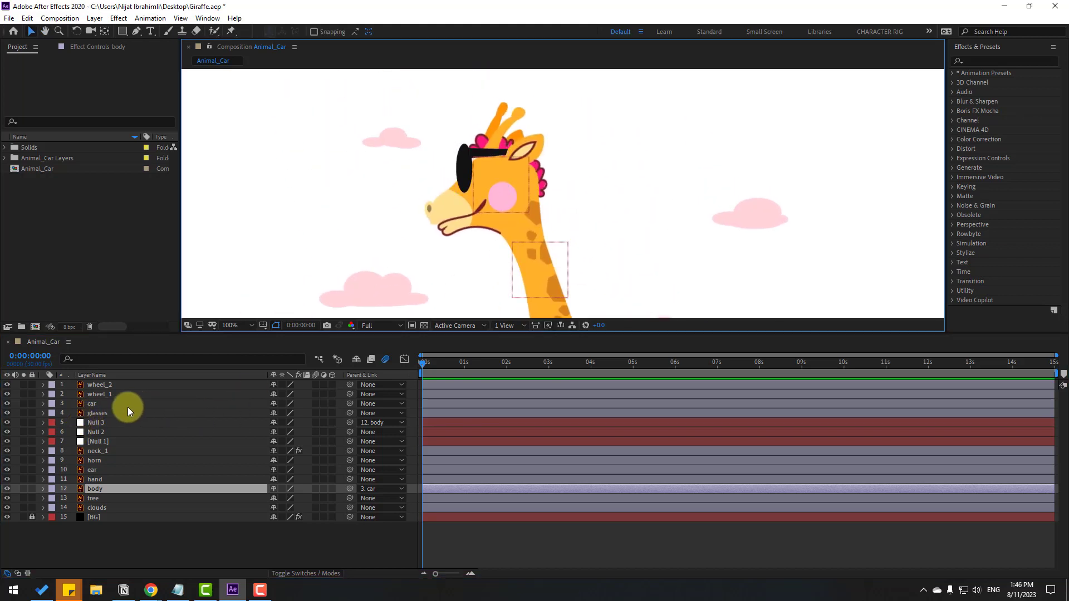
Parent glasses, horn and ear to Null 1, then tilt the head and preview
click(99, 414)
ctrl+click(101, 461)
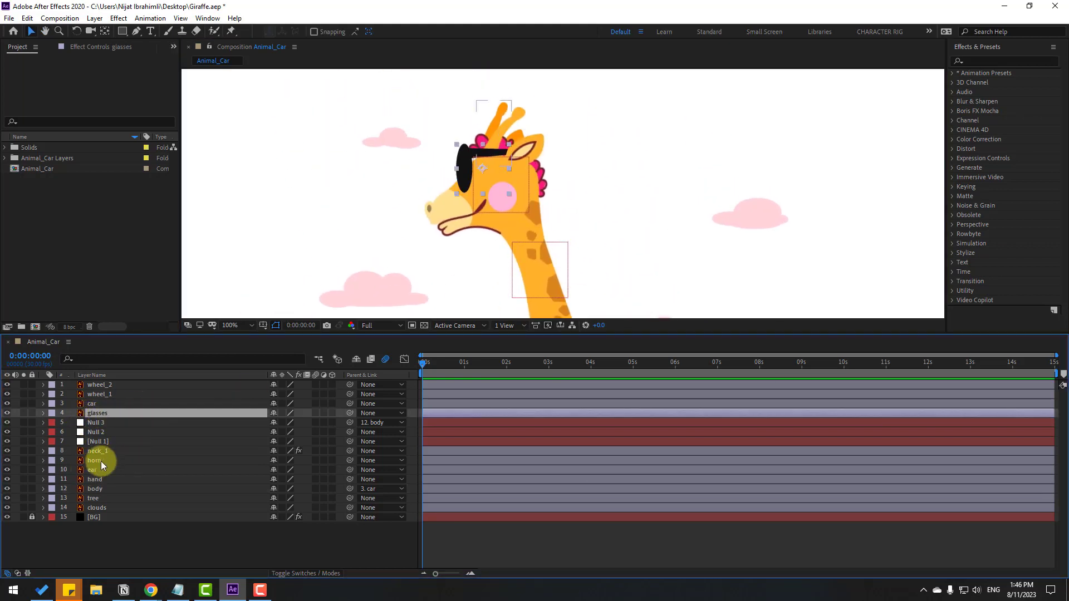
ctrl+click(95, 472)
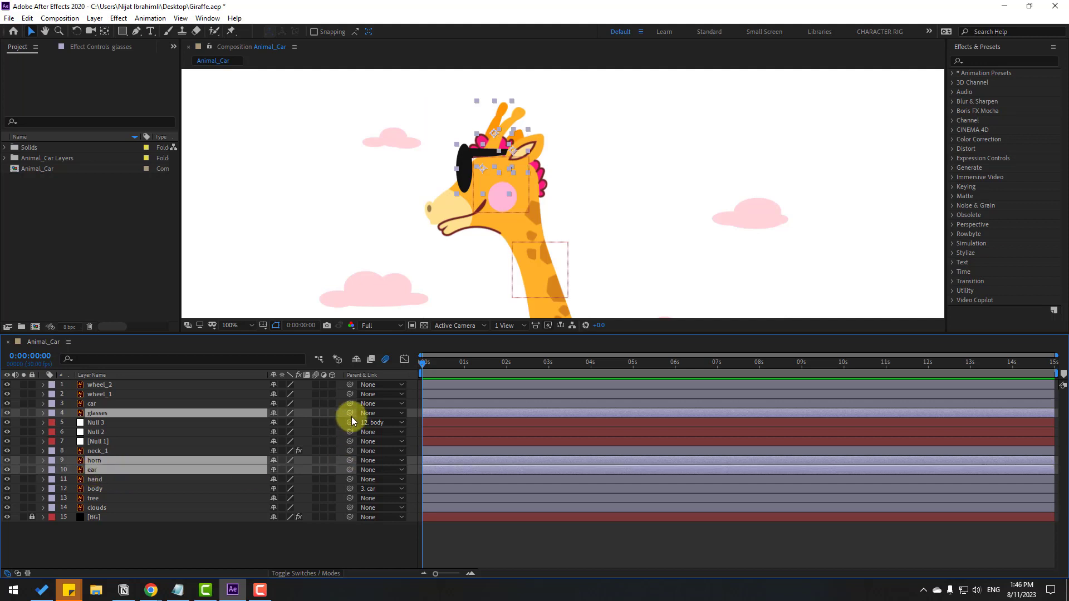
drag(142, 412, 102, 441)
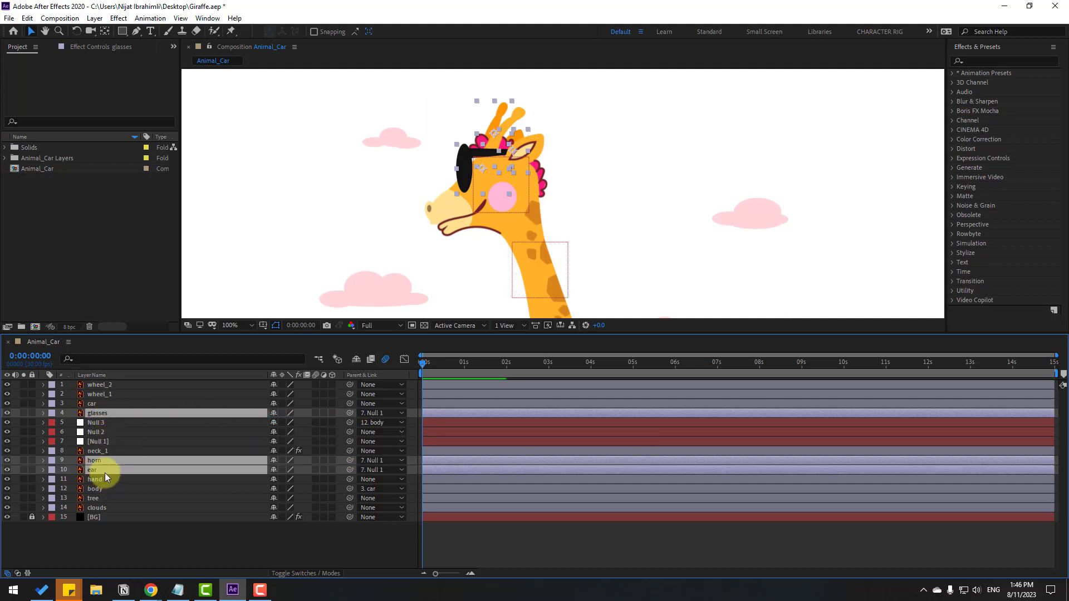
click(96, 442)
drag(474, 198, 529, 208)
key(space)
key(space)
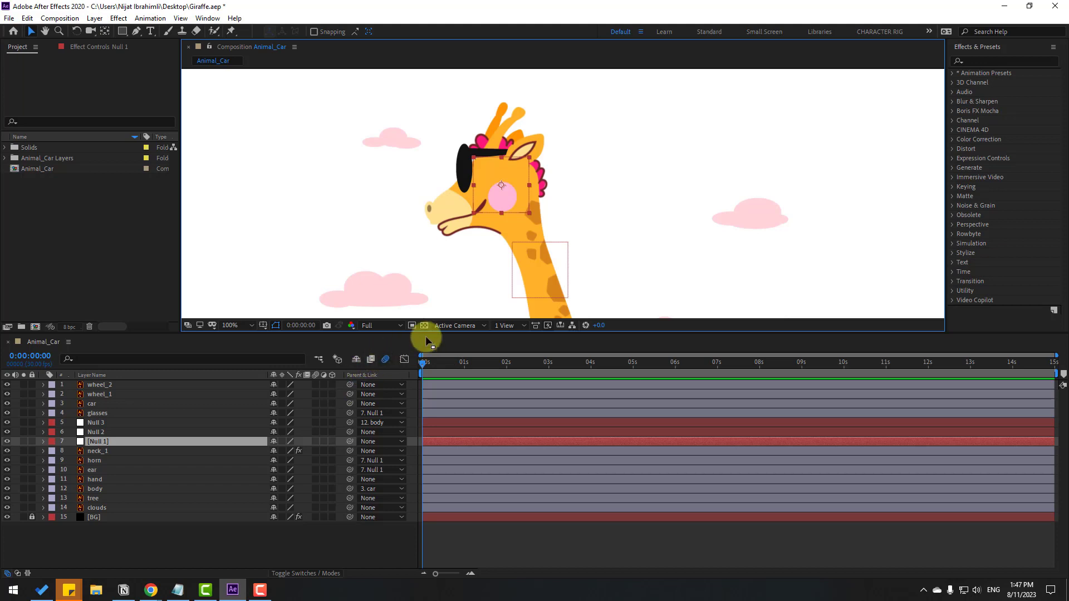
Keyframe Null 1's Position at 0 and lower the head to Y 344 at frame 10
drag(420, 333, 397, 419)
scroll(461, 310, down, 4)
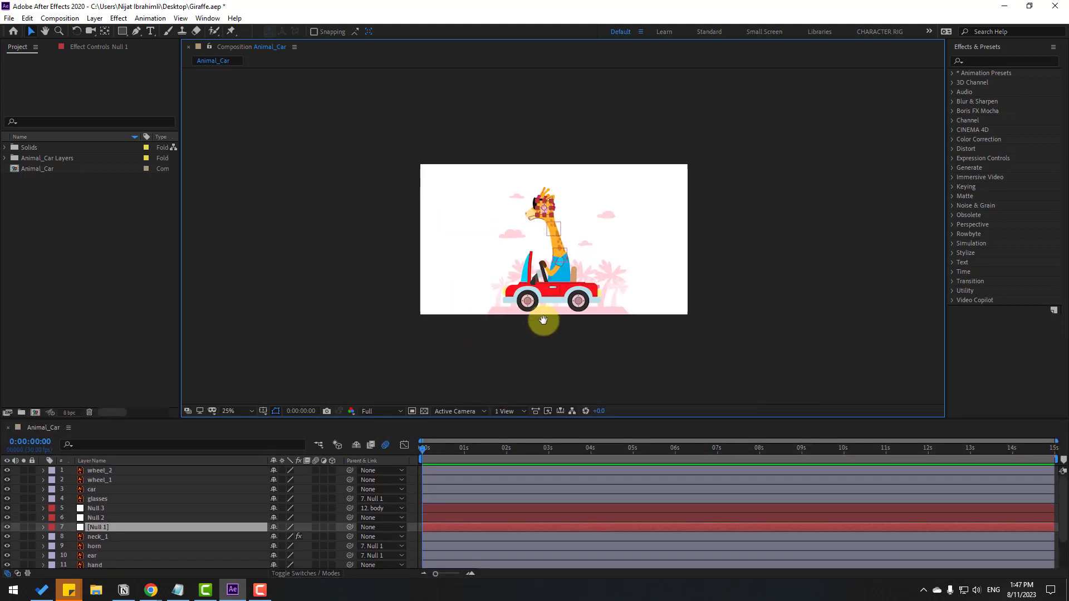
scroll(556, 332, up, 2)
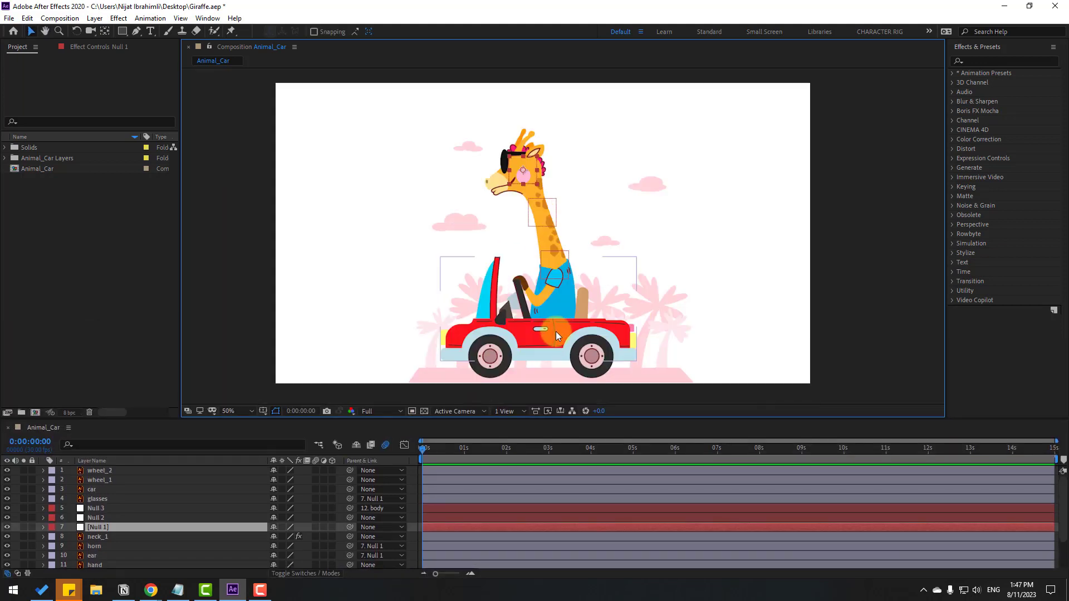
click(100, 529)
key(p)
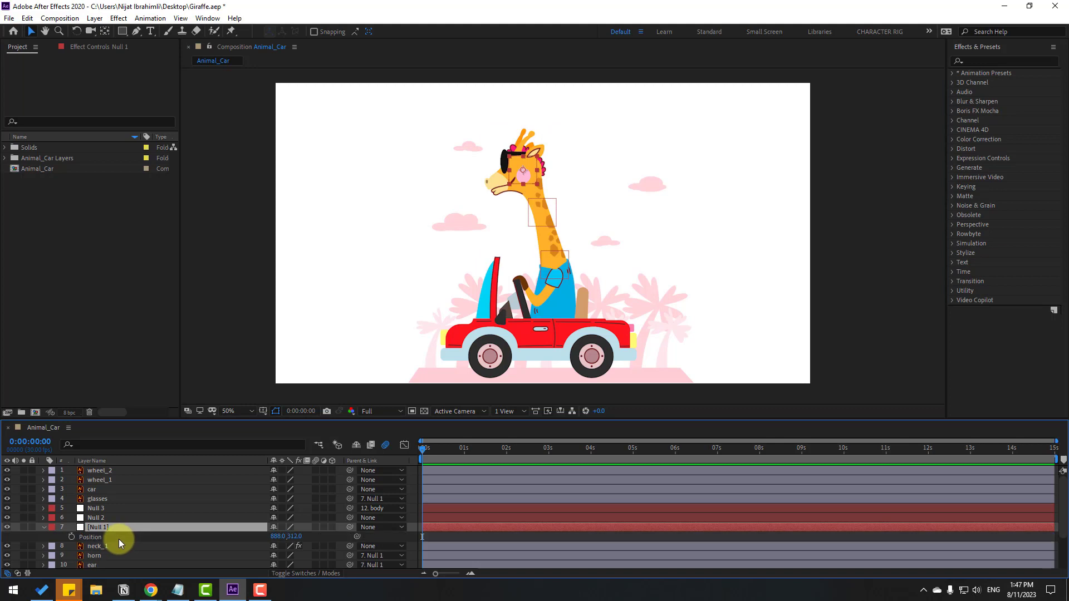
click(72, 537)
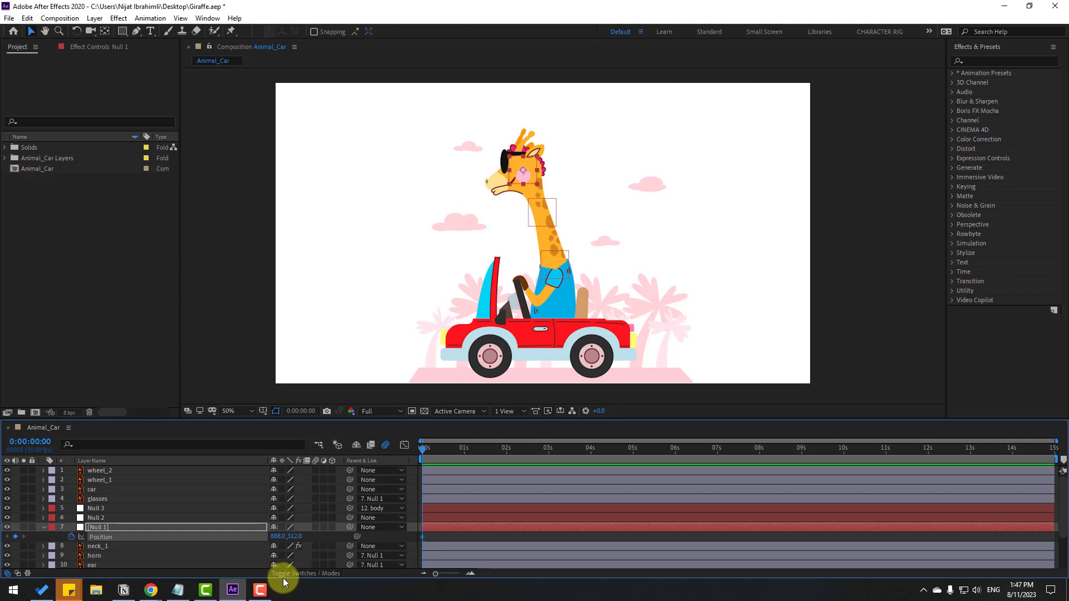
key(shift+Page_Down)
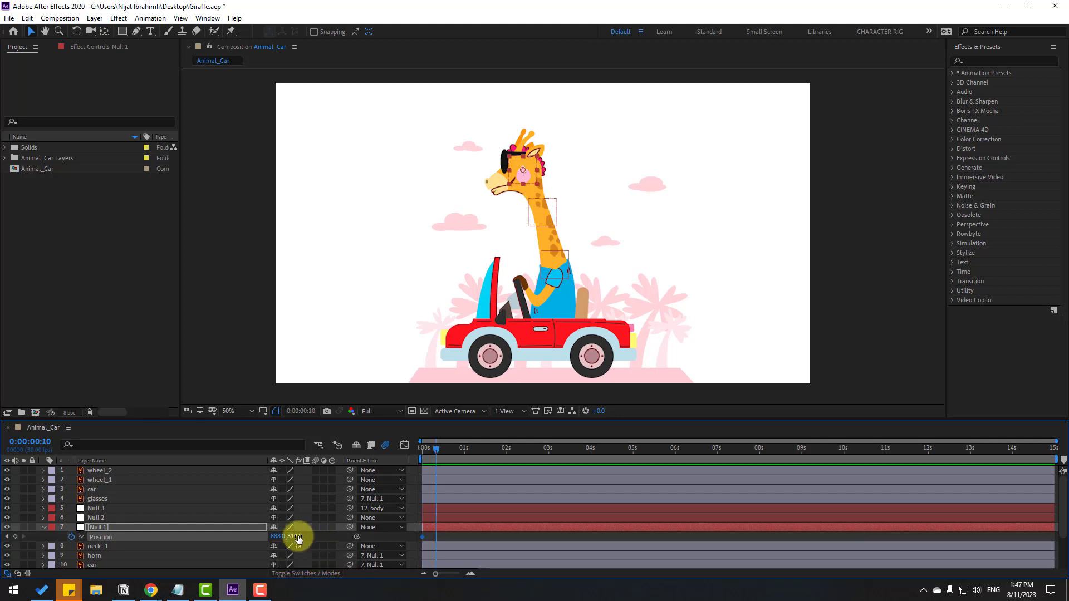
drag(295, 539, 312, 540)
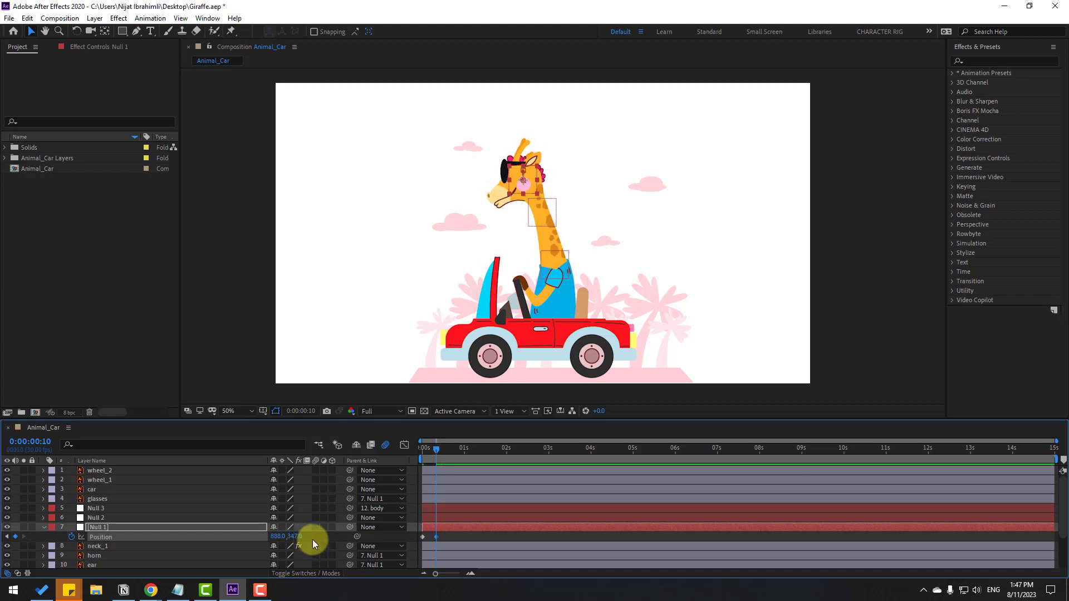
Return the head to its starting position at frame 20 and Easy Ease all keyframes
key(shift+Page_Down)
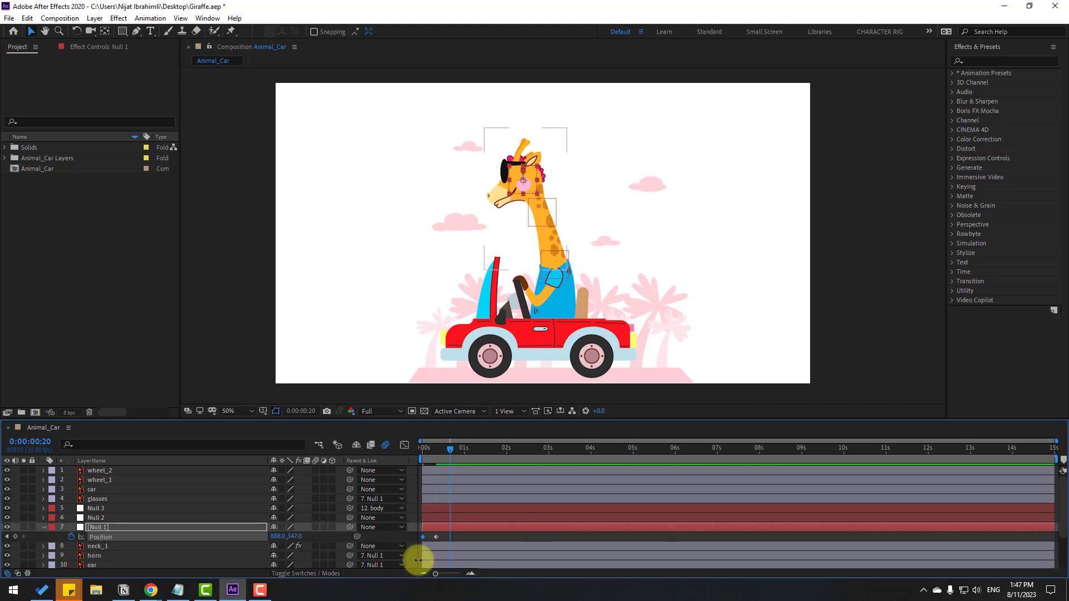
key(ctrl+v)
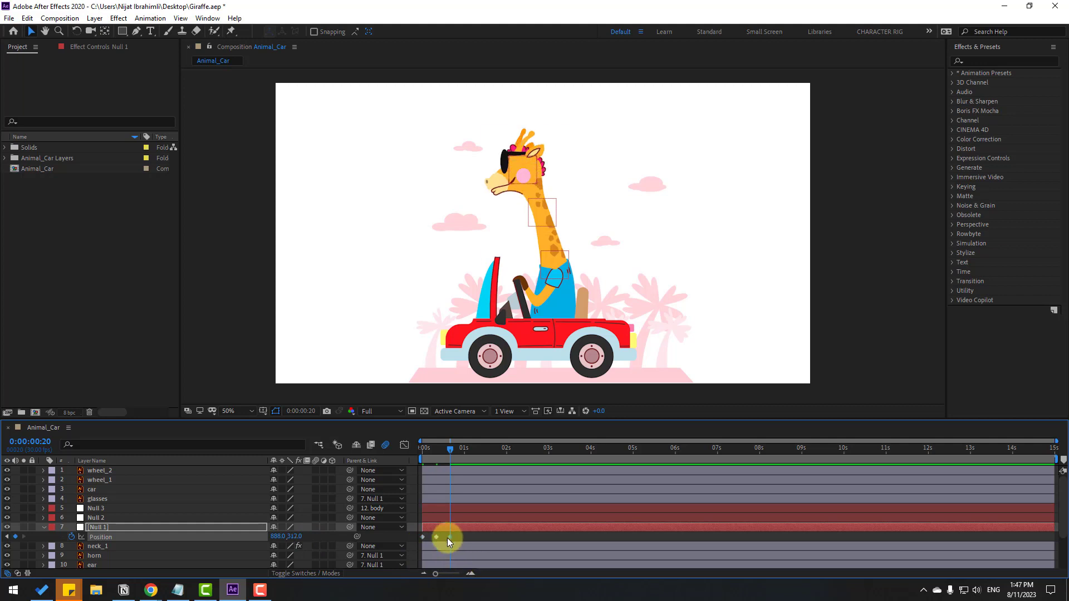
right_click(423, 536)
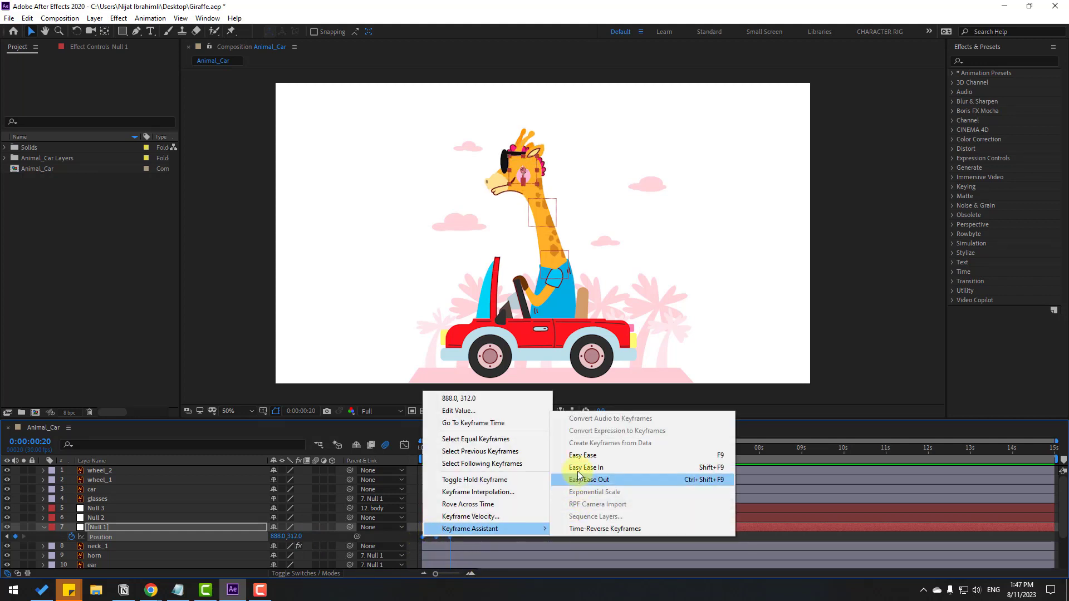
click(663, 455)
click(497, 514)
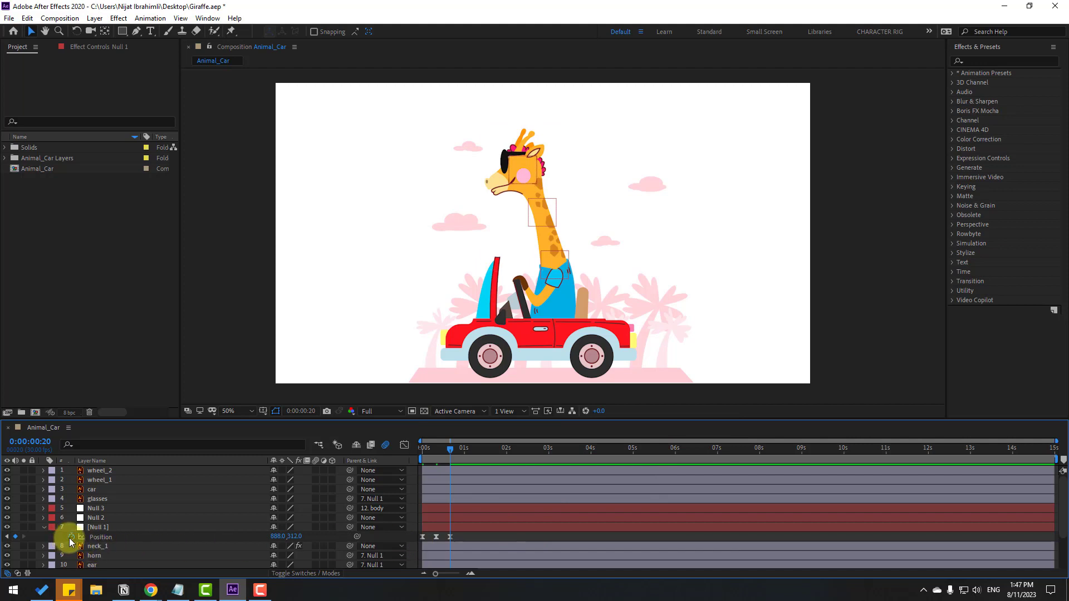
alt+click(70, 538)
Apply a loopOutDuration cycle expression to Null 1's Position and preview the bobbing
click(310, 547)
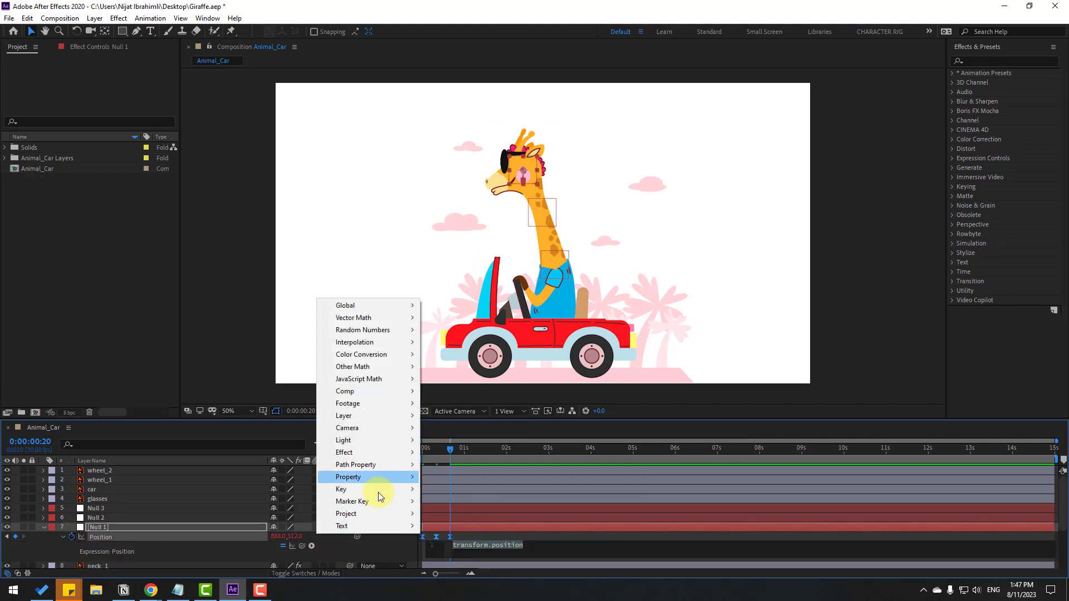
mouse_move(372, 474)
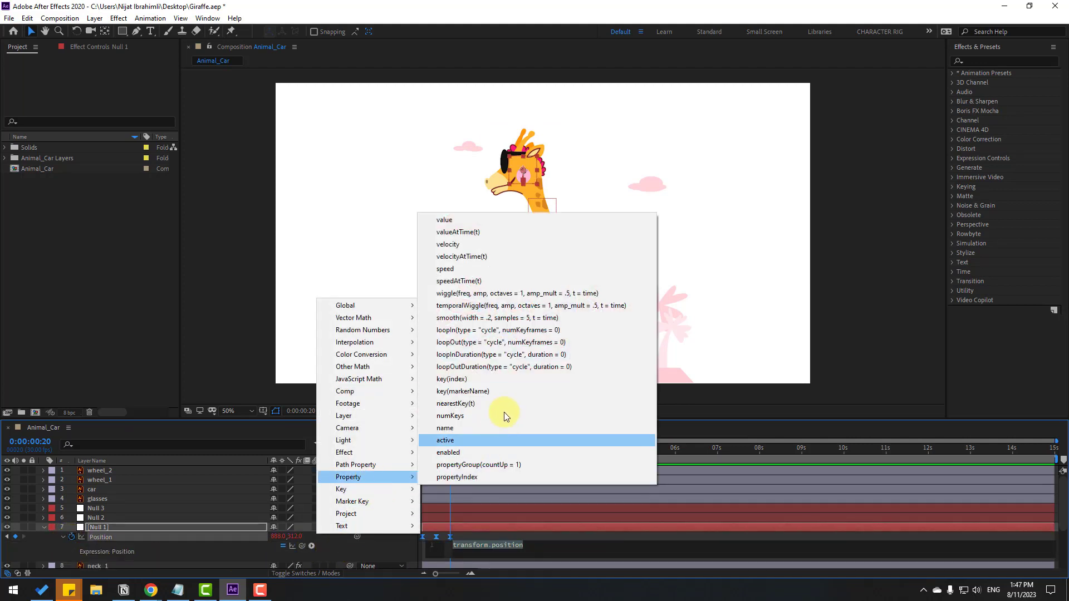
click(517, 368)
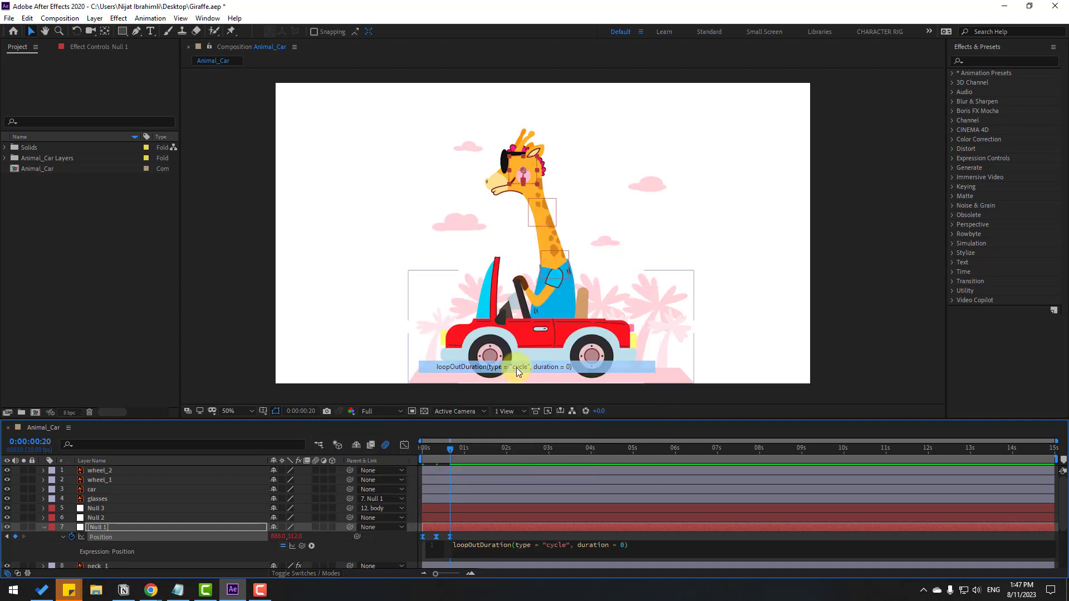
click(468, 536)
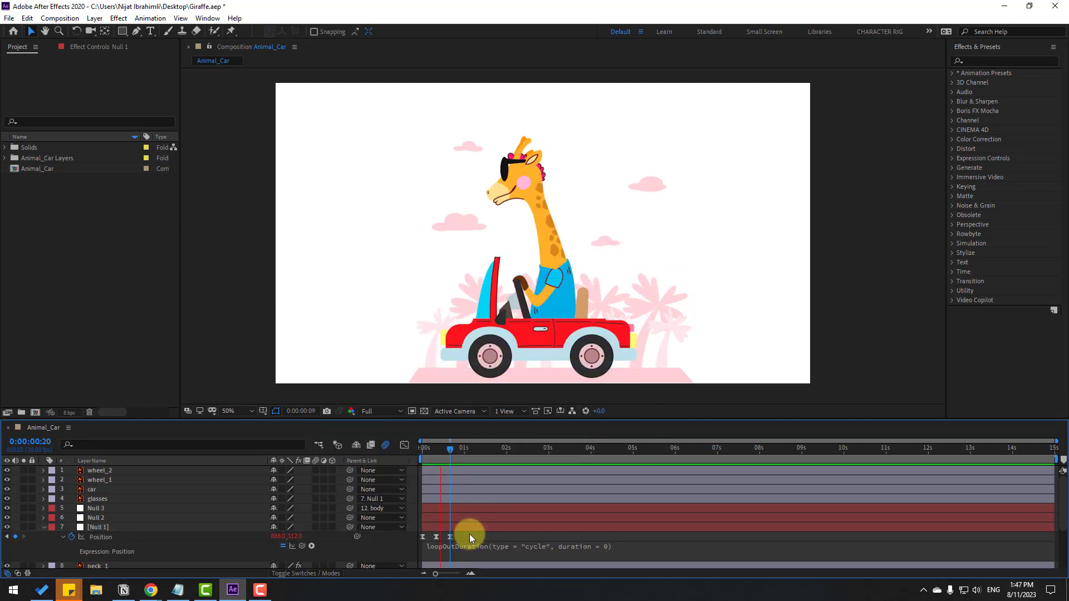
click(449, 447)
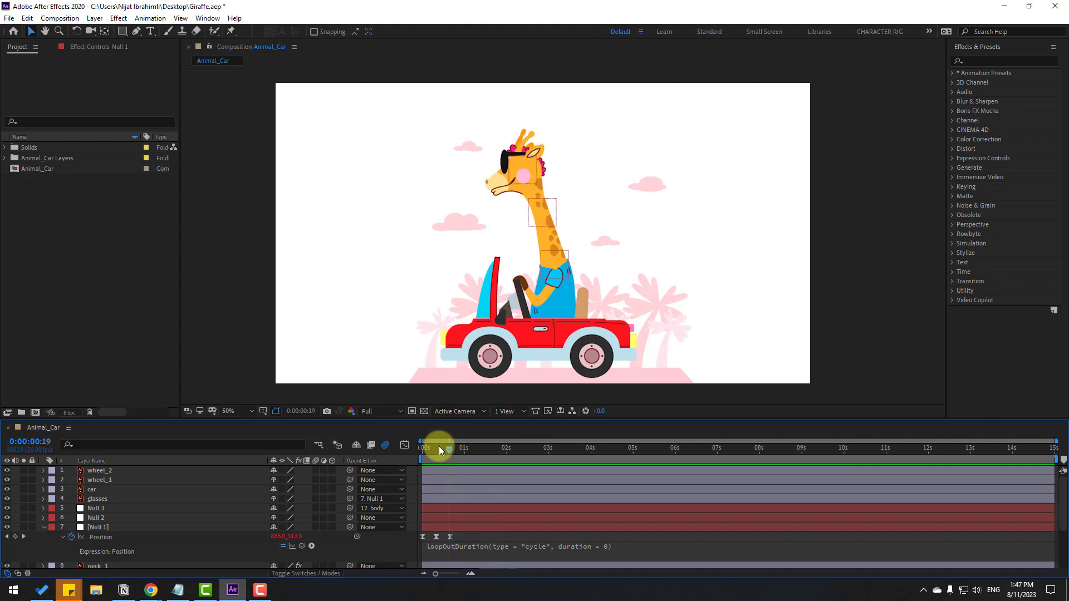
drag(438, 449, 438, 450)
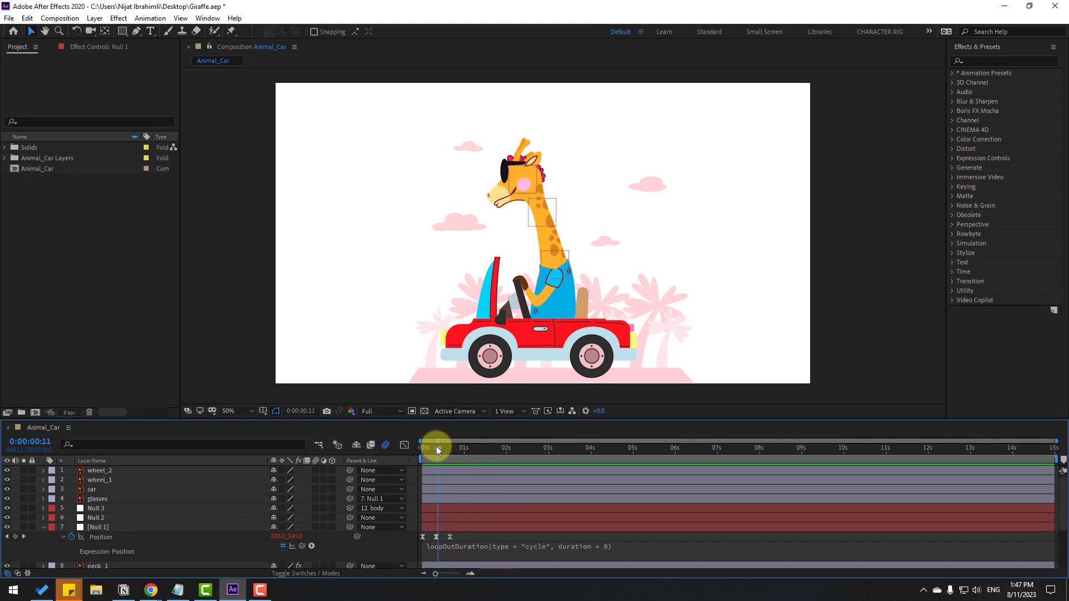
click(437, 538)
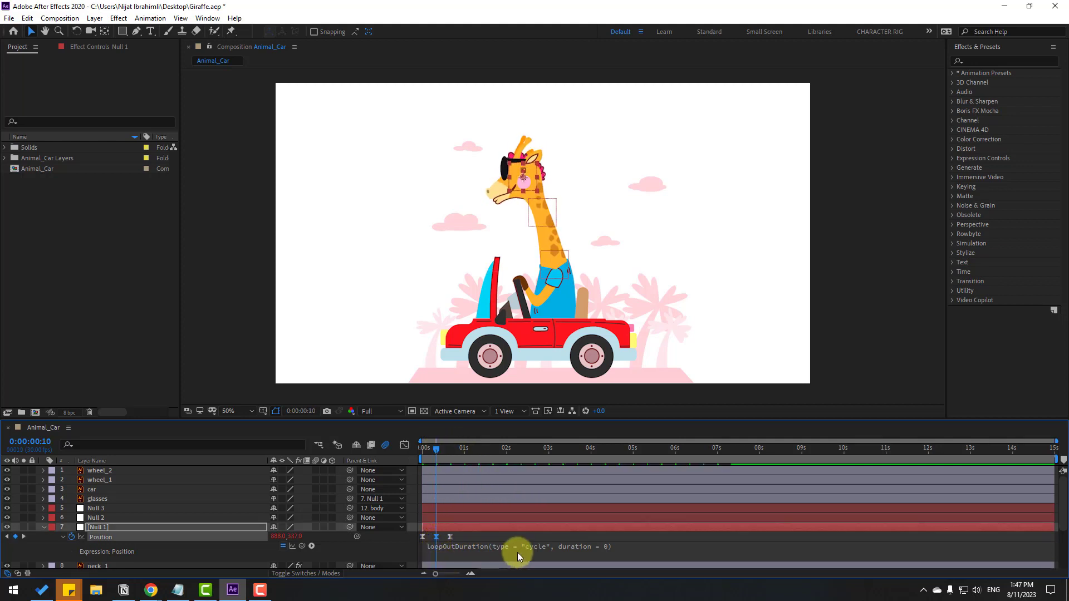
click(480, 532)
key(space)
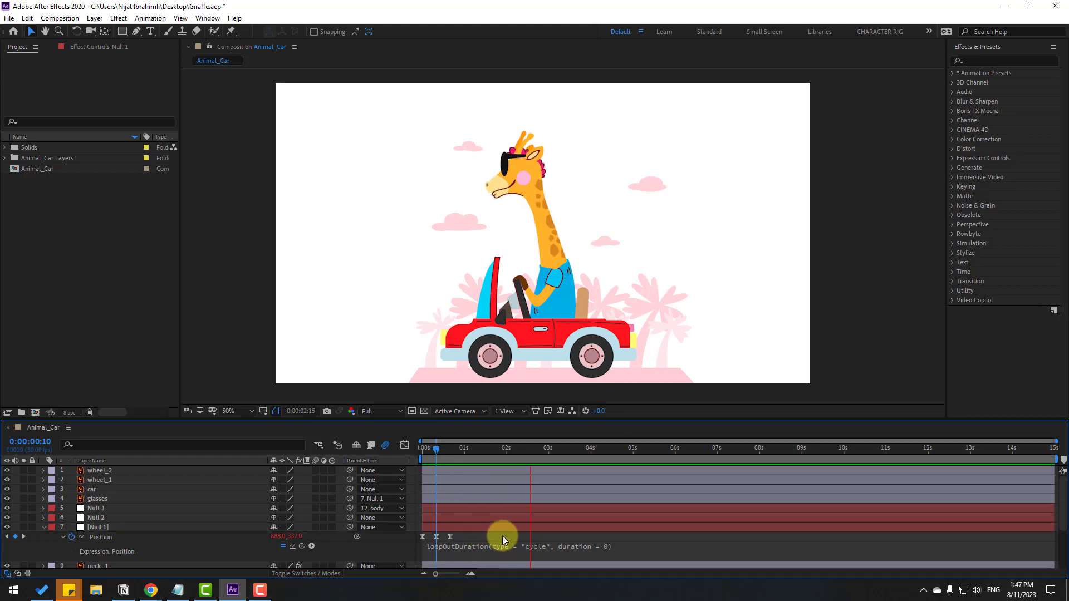
key(space)
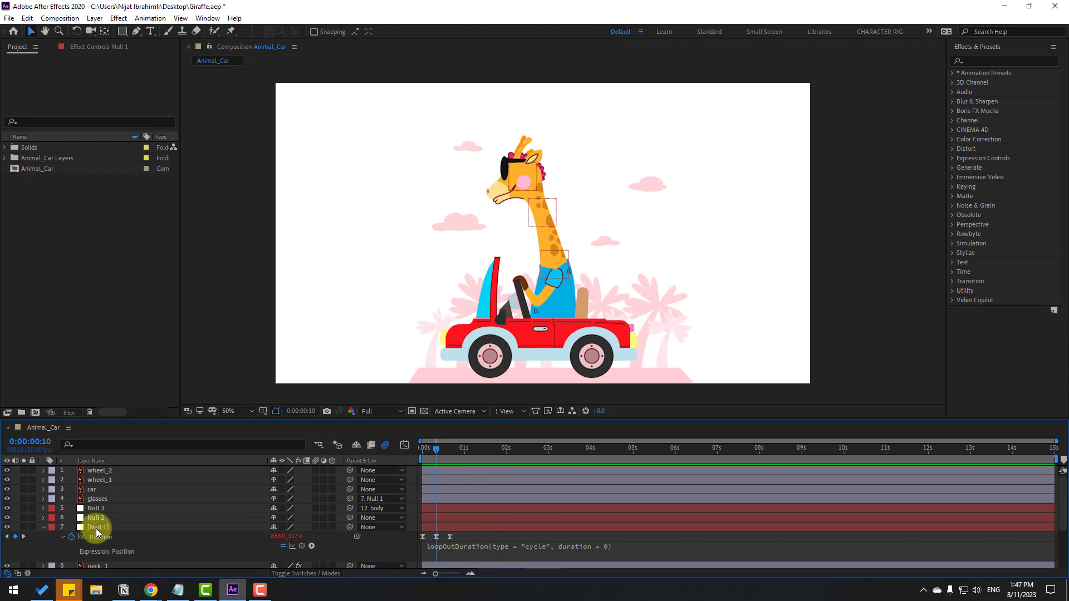
Shift the frame 10 keyframe's X to 864 and preview the loop
click(437, 537)
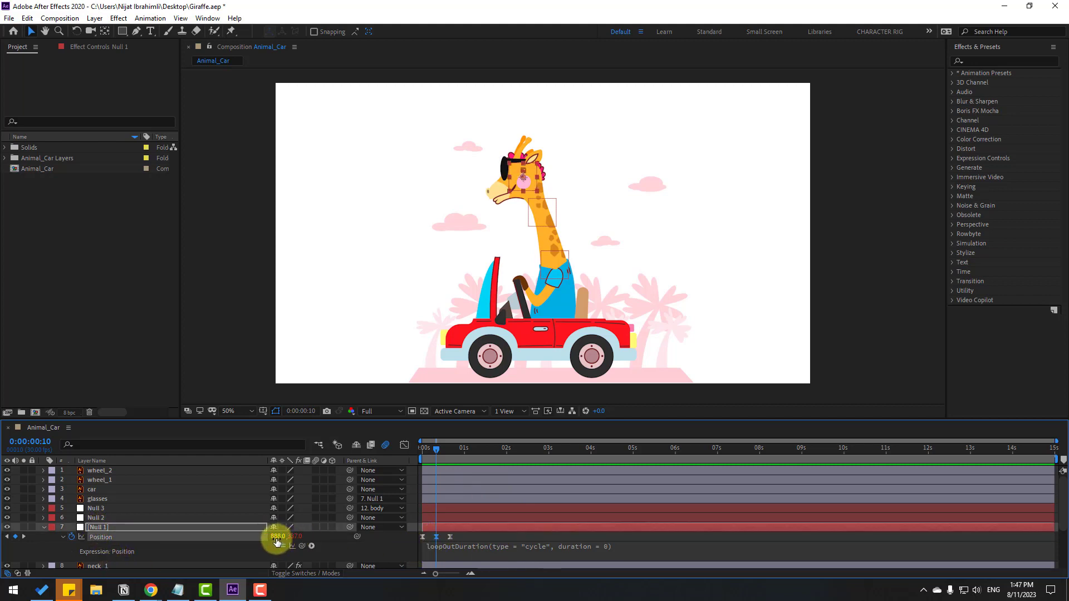
drag(272, 538, 259, 537)
drag(432, 449, 413, 453)
key(space)
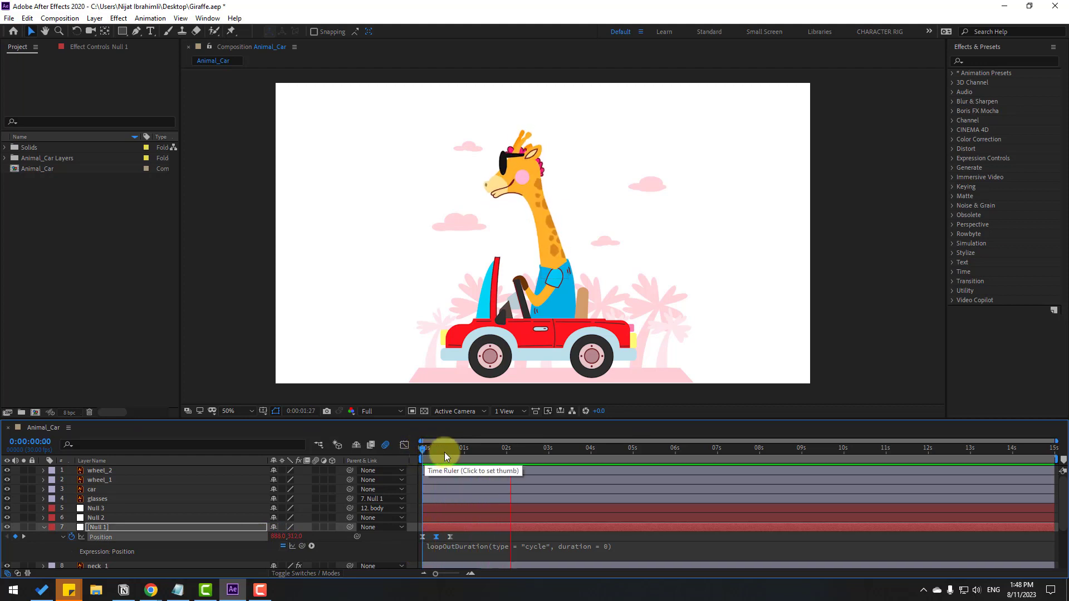
key(space)
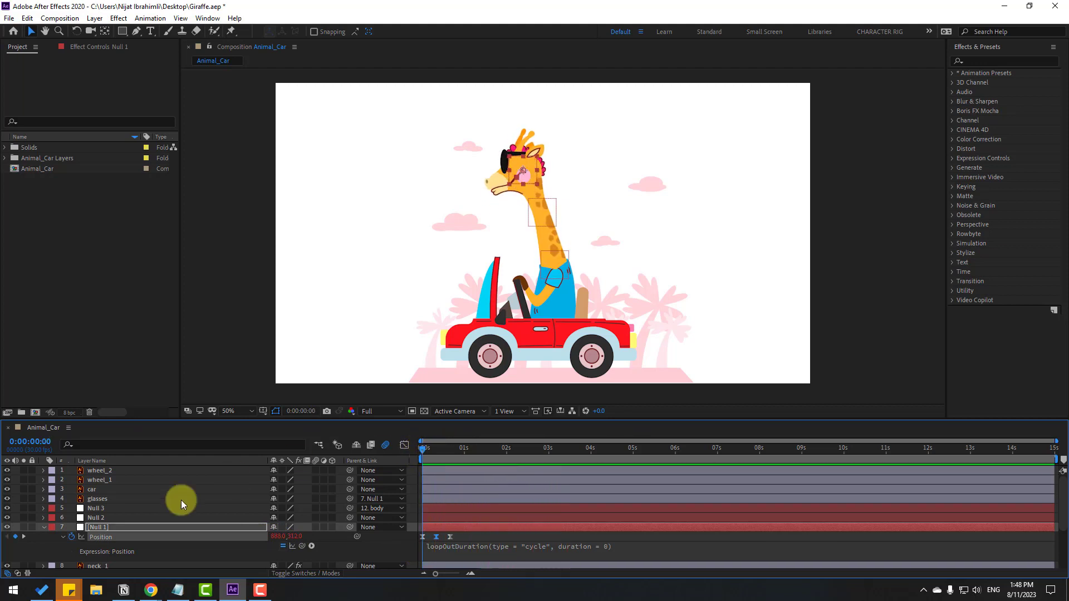
Parent the hand layer to the body layer
click(43, 527)
scroll(123, 529, down, 1)
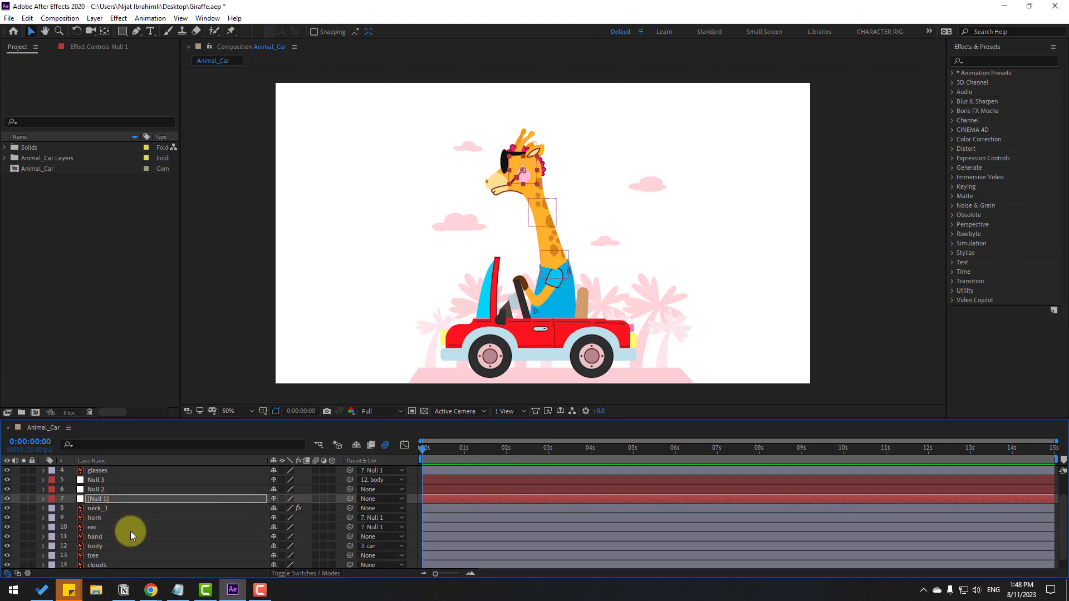
click(98, 537)
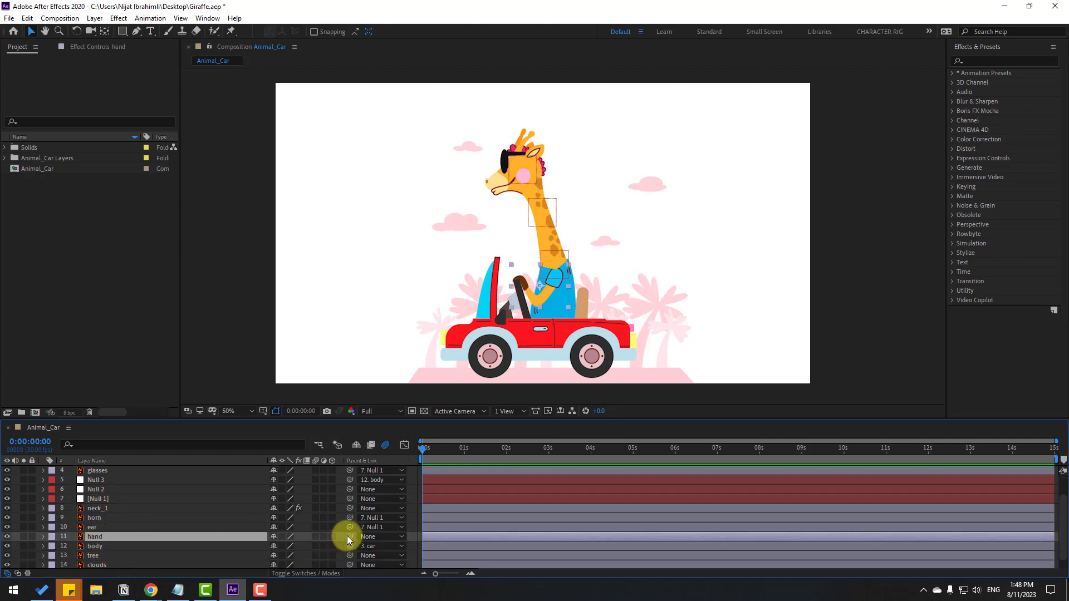
drag(350, 537, 98, 545)
Keyframe the body's Position at 0, 10 and 20 frames and Easy Ease the keys
click(98, 546)
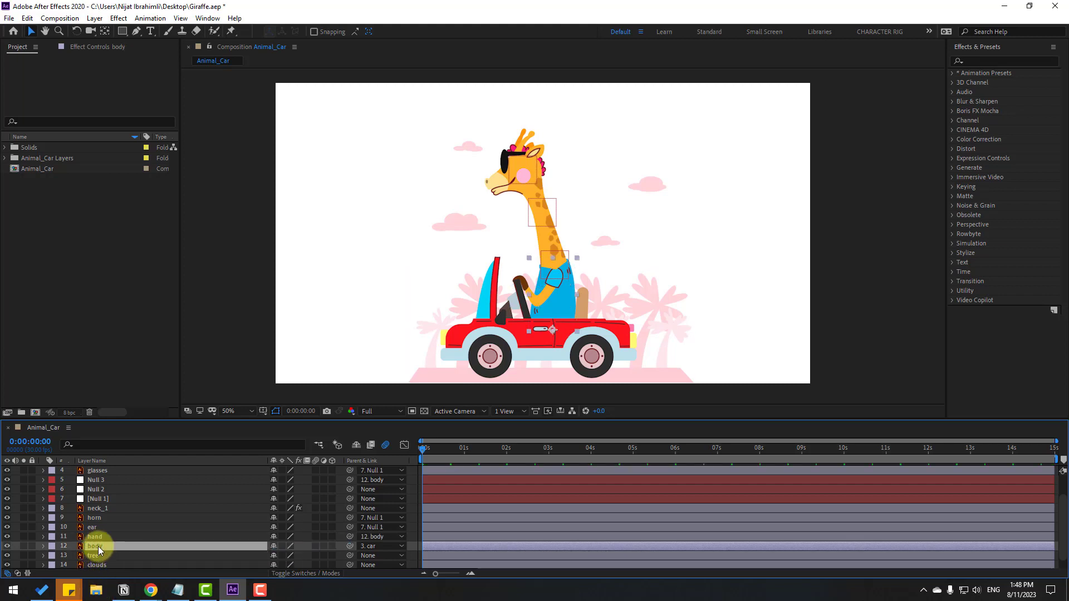
key(p)
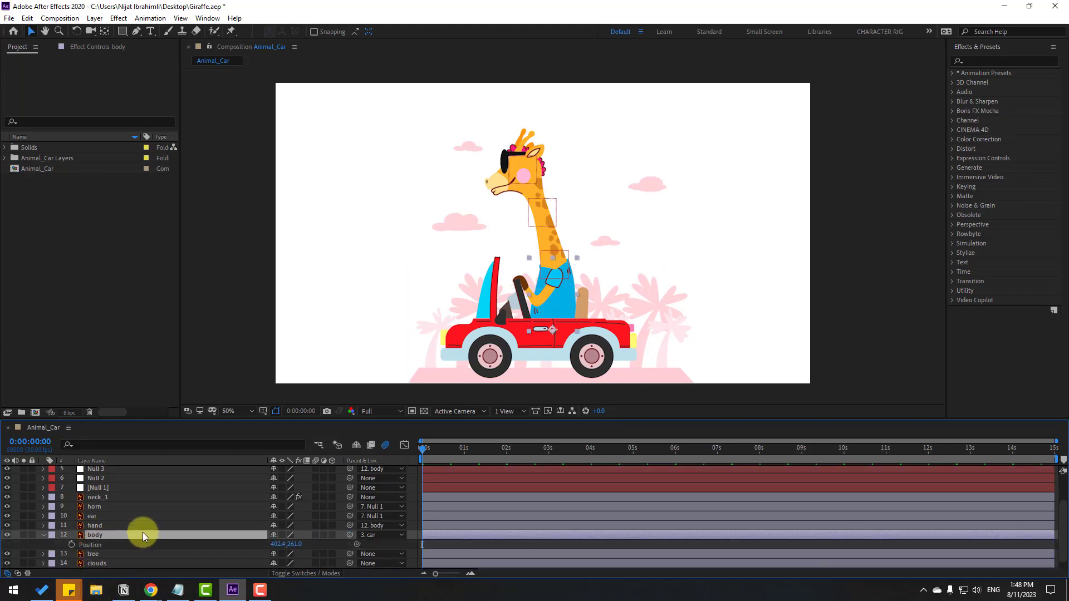
click(72, 545)
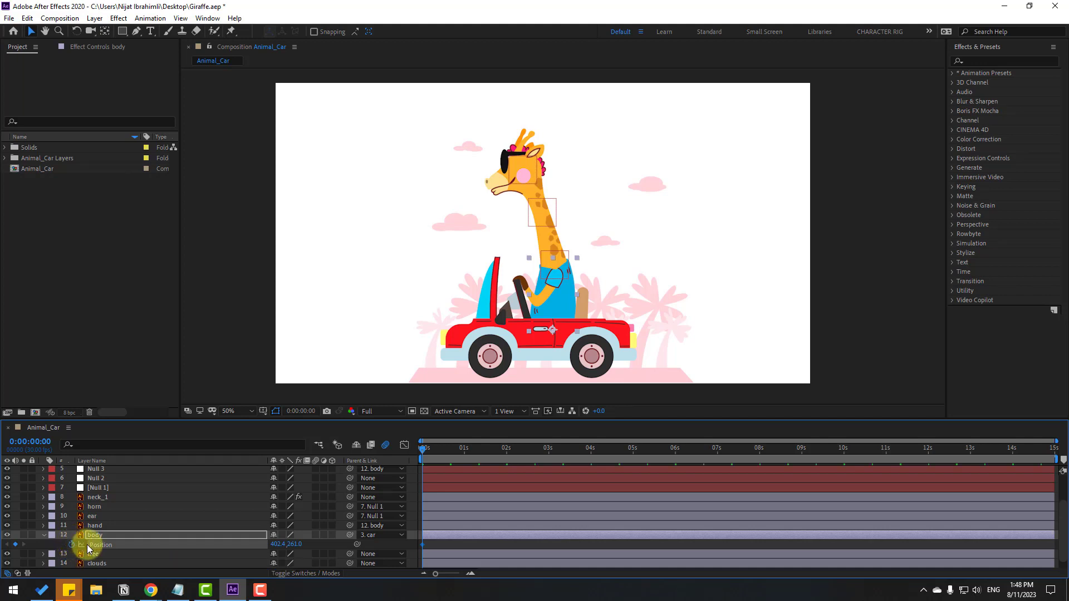
key(shift+Page_Down)
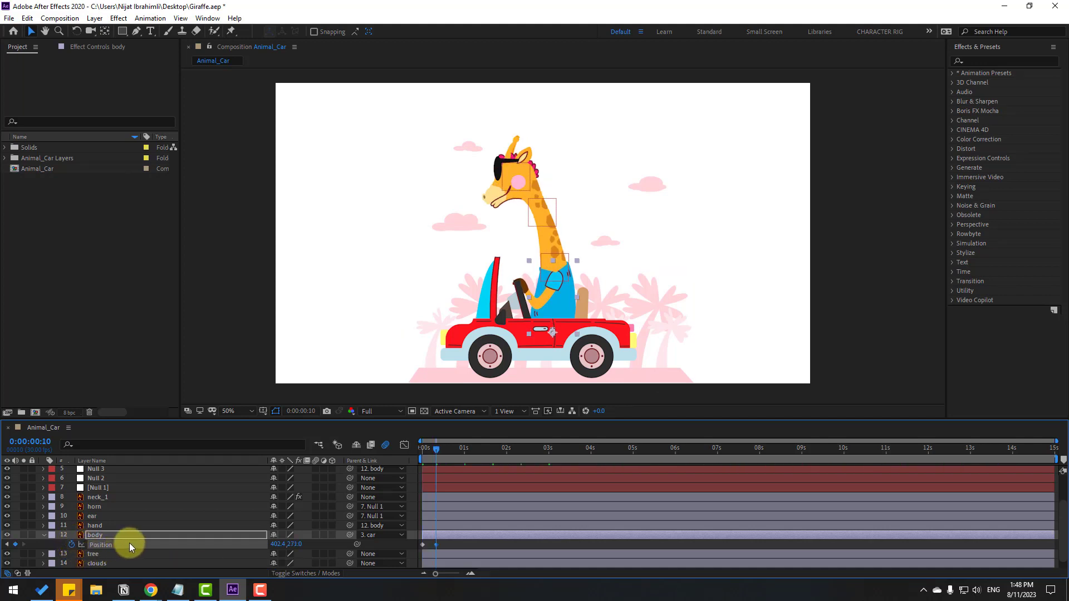
key(shift+Page_Down)
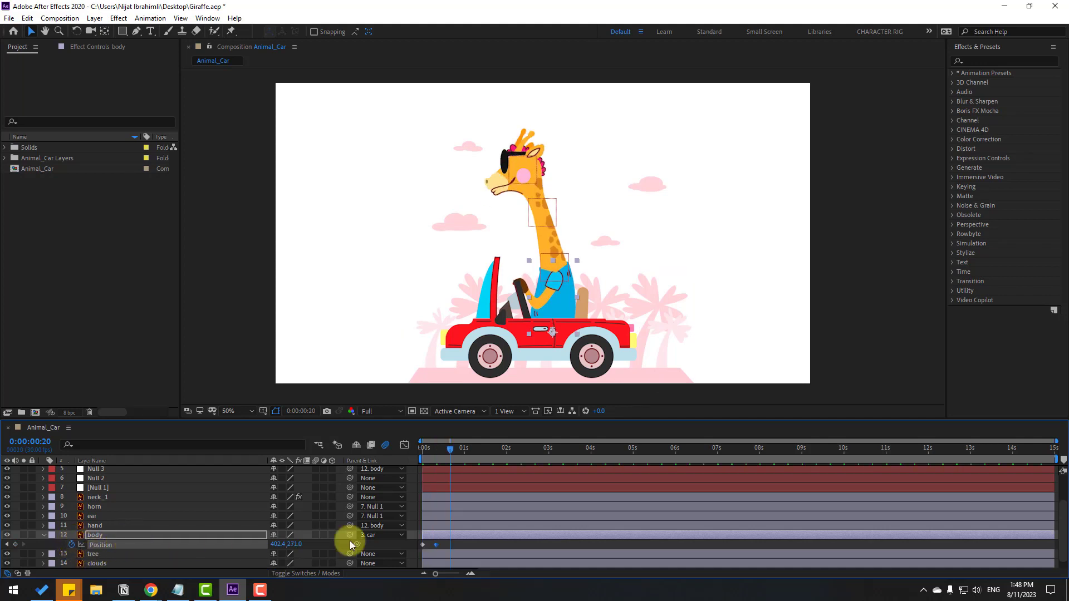
drag(423, 546, 449, 548)
key(shift+Up)
right_click(423, 546)
mouse_move(490, 537)
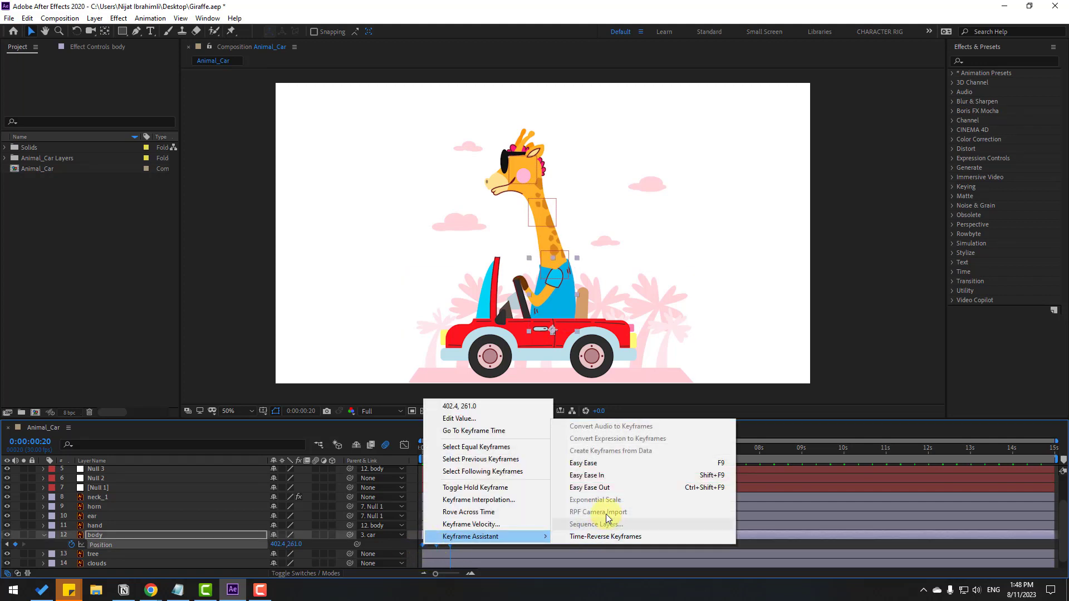
click(585, 464)
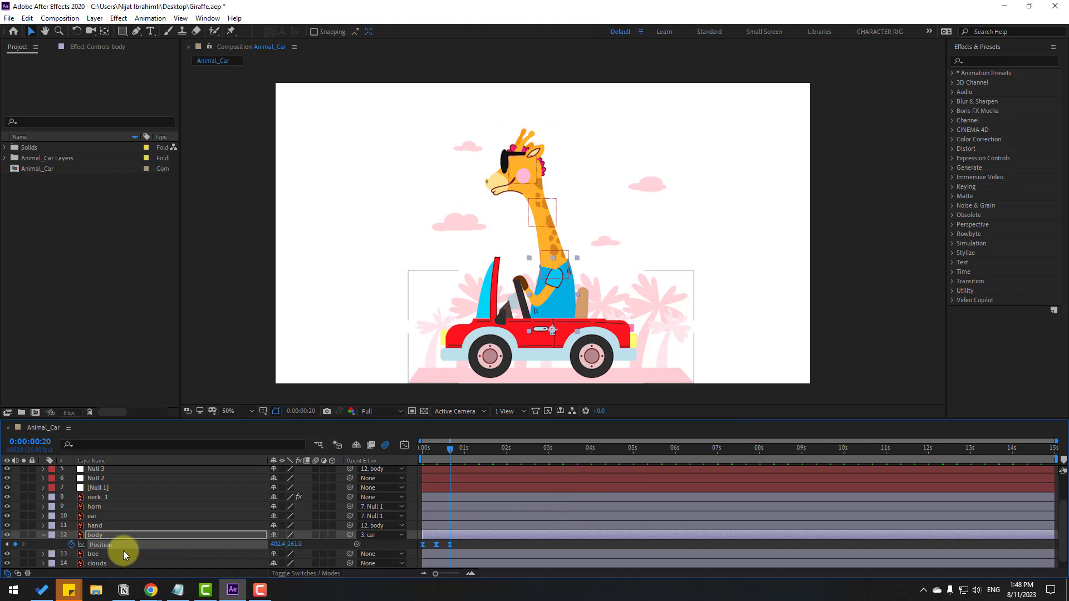
Add a loopOutDuration cycle expression to the body's Position and preview the loop
alt+click(73, 546)
click(311, 553)
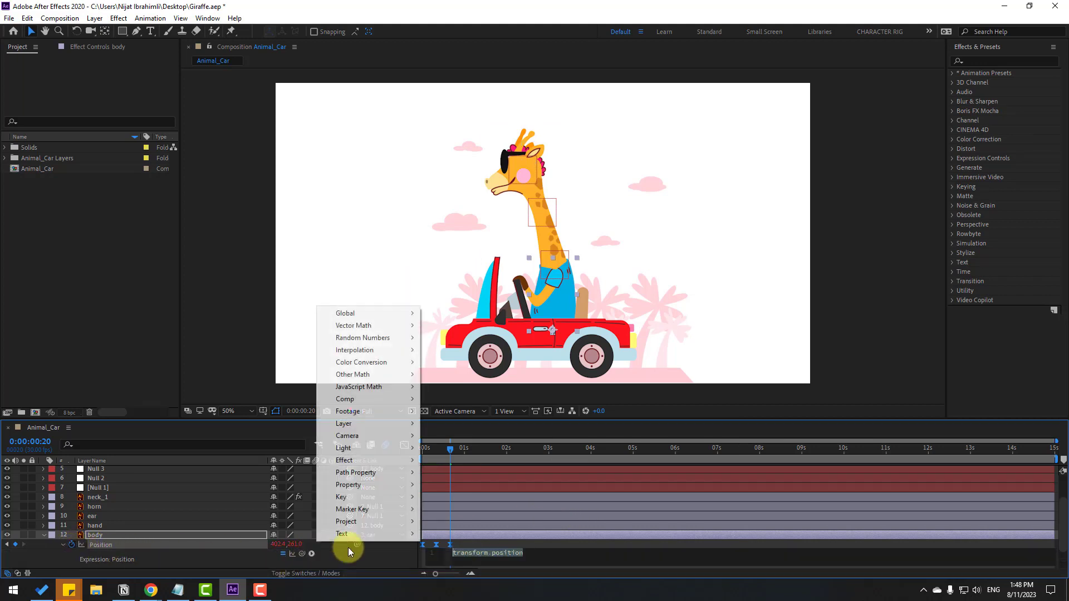
mouse_move(379, 484)
click(563, 374)
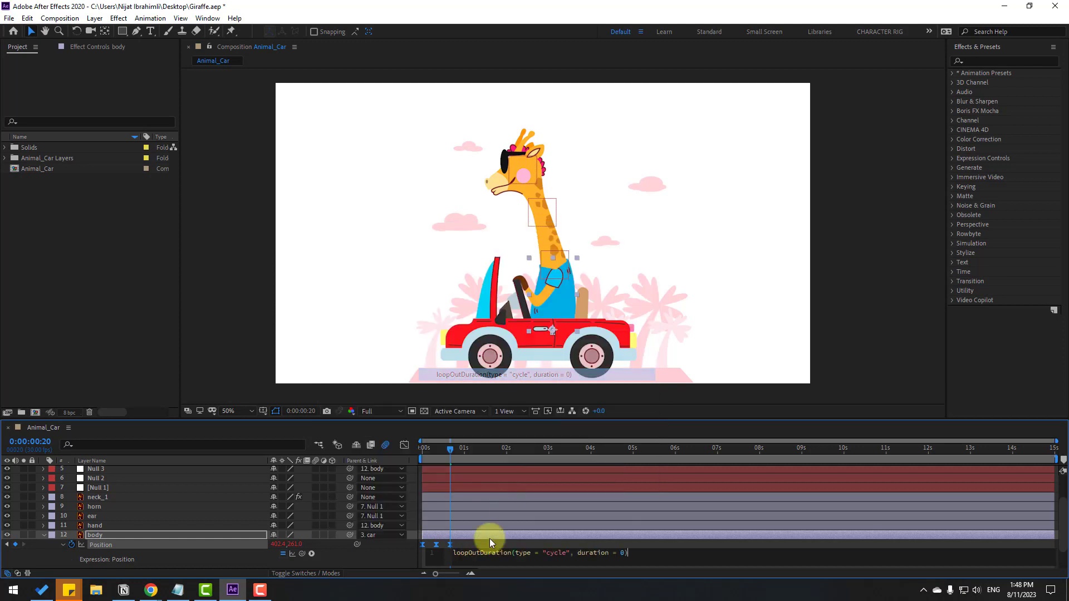
click(480, 543)
key(space)
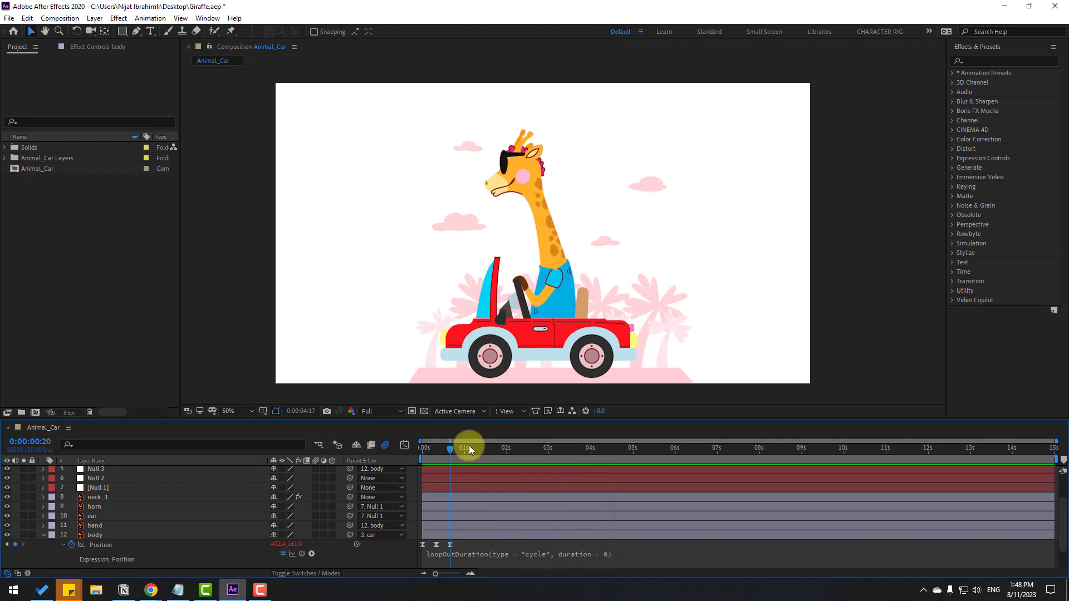
key(Home)
scroll(78, 501, up, 3)
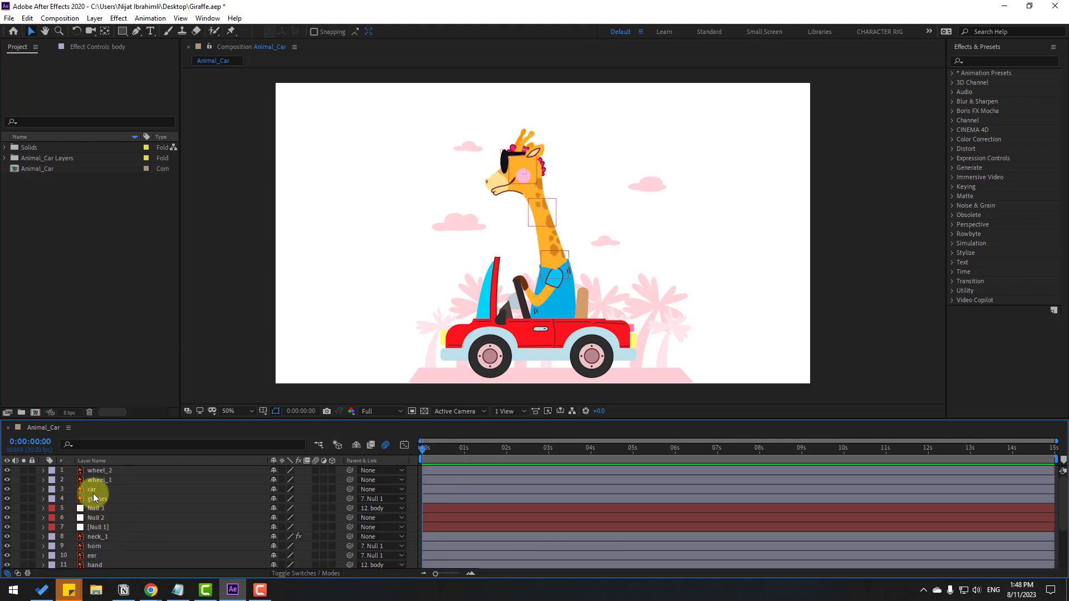
Keyframe the car's Position at 0, 10 (nudged down) and 20 frames, then Easy Ease them
click(96, 490)
key(p)
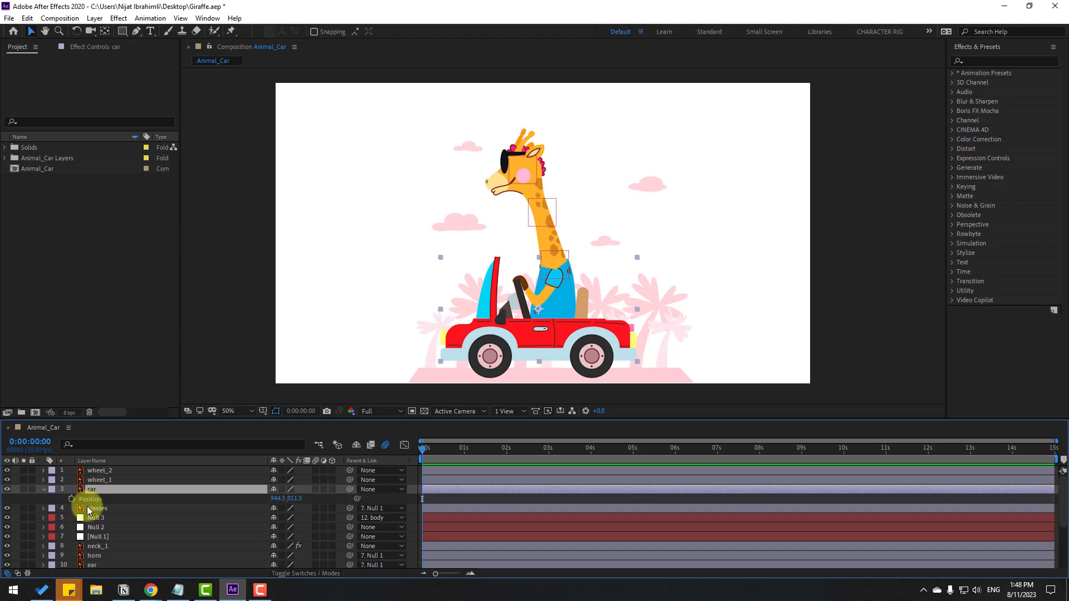
click(71, 499)
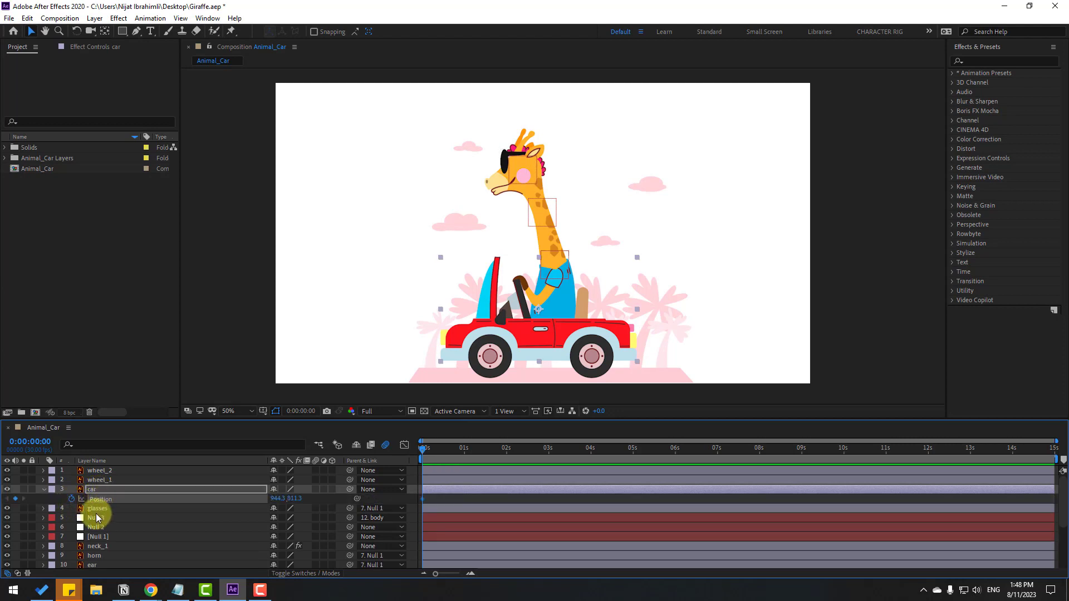
key(shift+Page_Down)
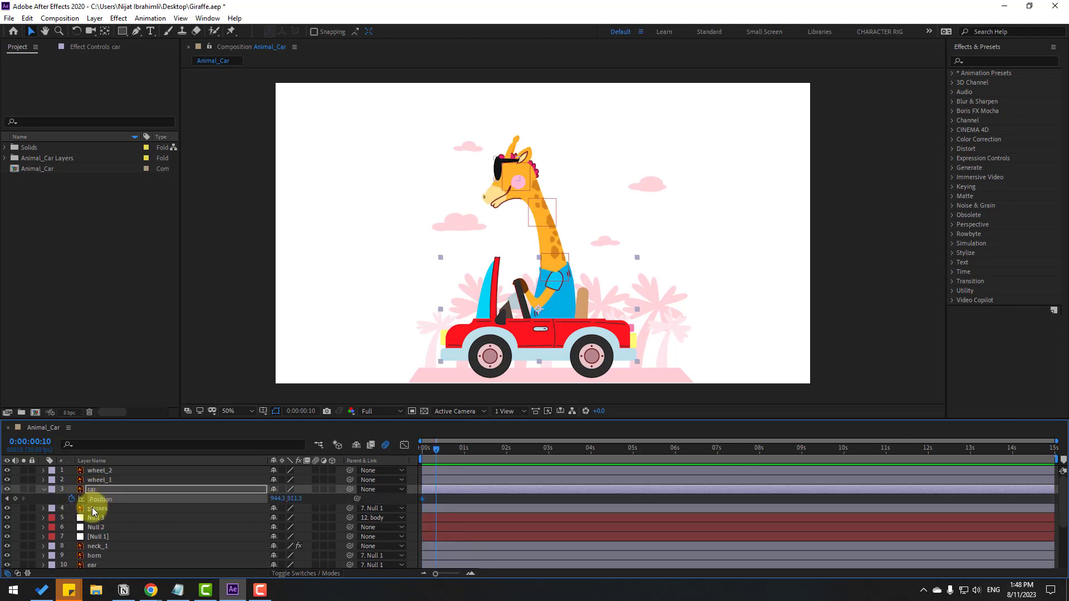
key(Down)
key(Down)
key(Down)
key(Down)
key(Down)
key(Down)
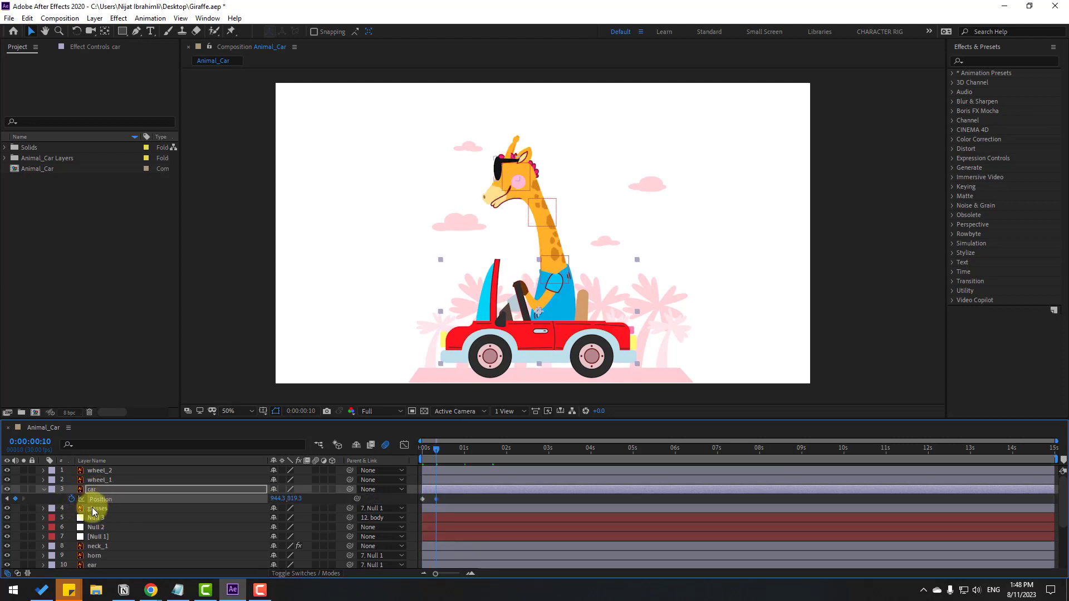
key(shift+Page_Down)
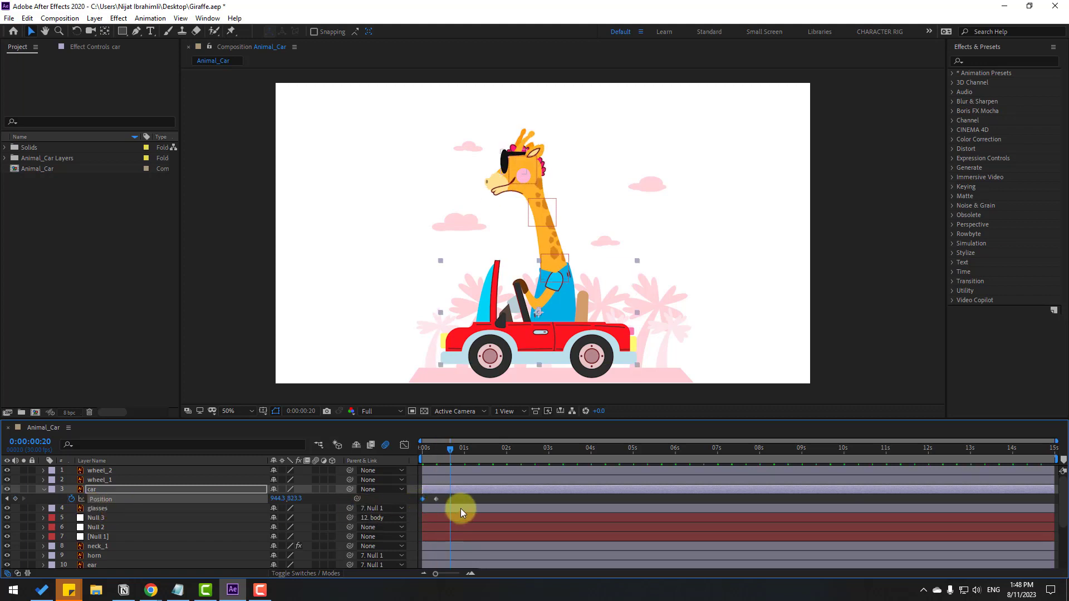
right_click(429, 497)
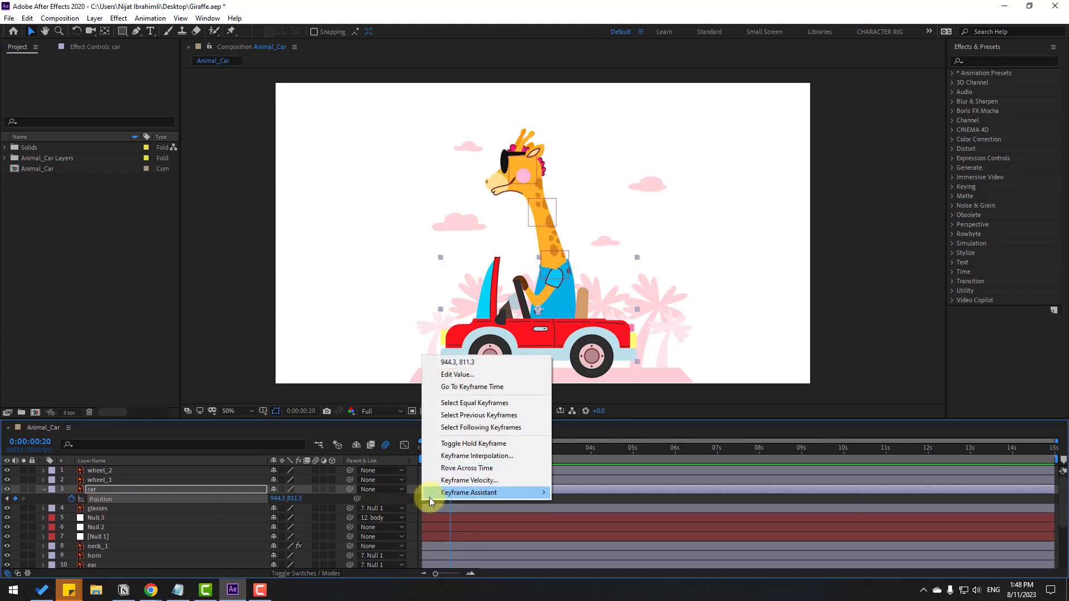
mouse_move(429, 497)
click(603, 423)
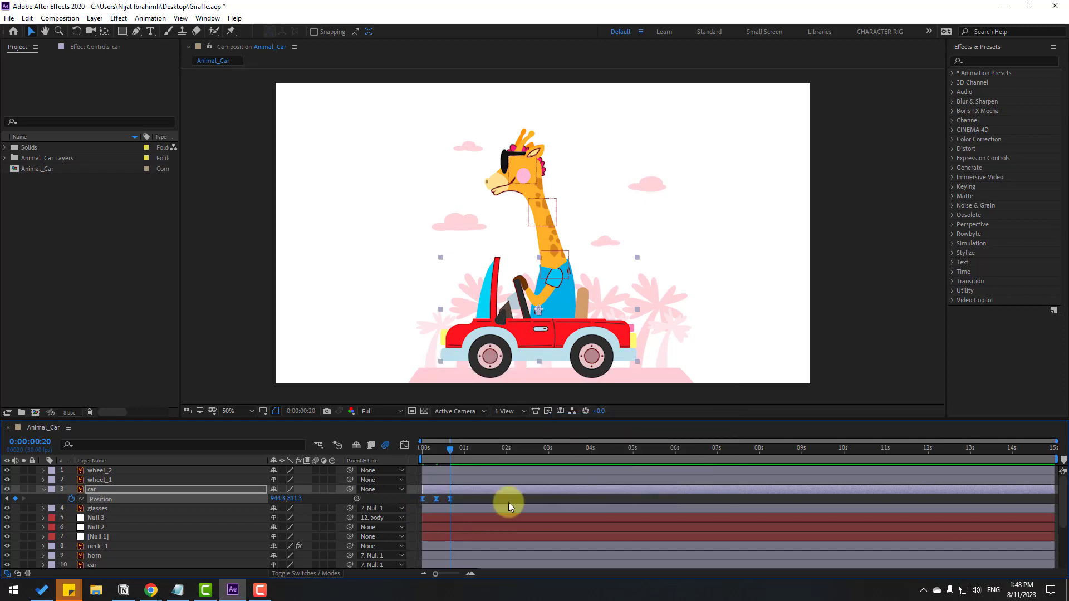
Add a loopOutDuration cycle expression to the car's Position and preview the bobbing
alt+click(71, 499)
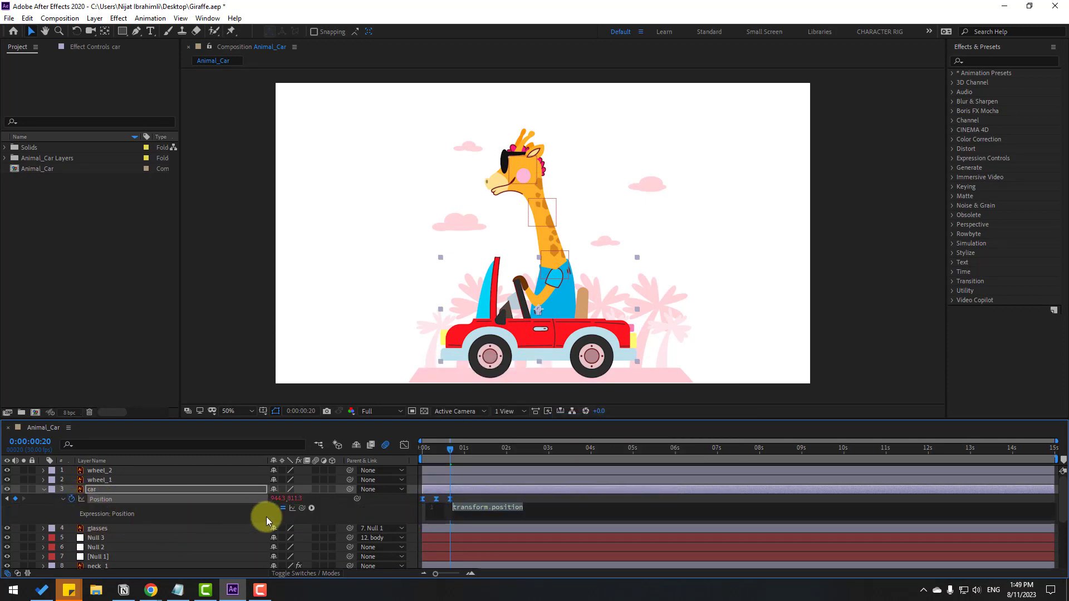
click(312, 510)
mouse_move(386, 440)
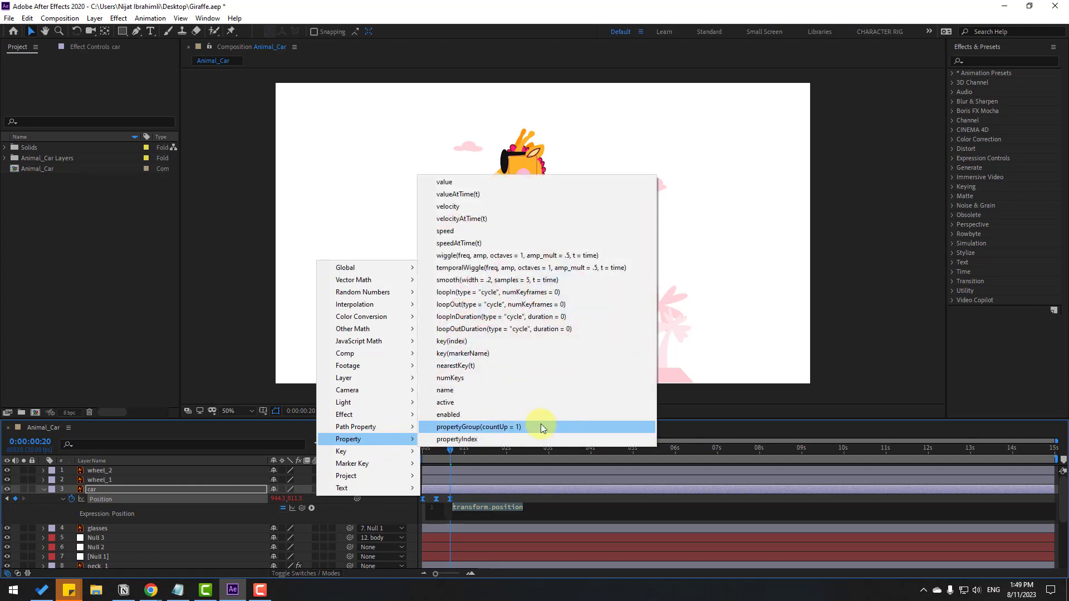
click(463, 330)
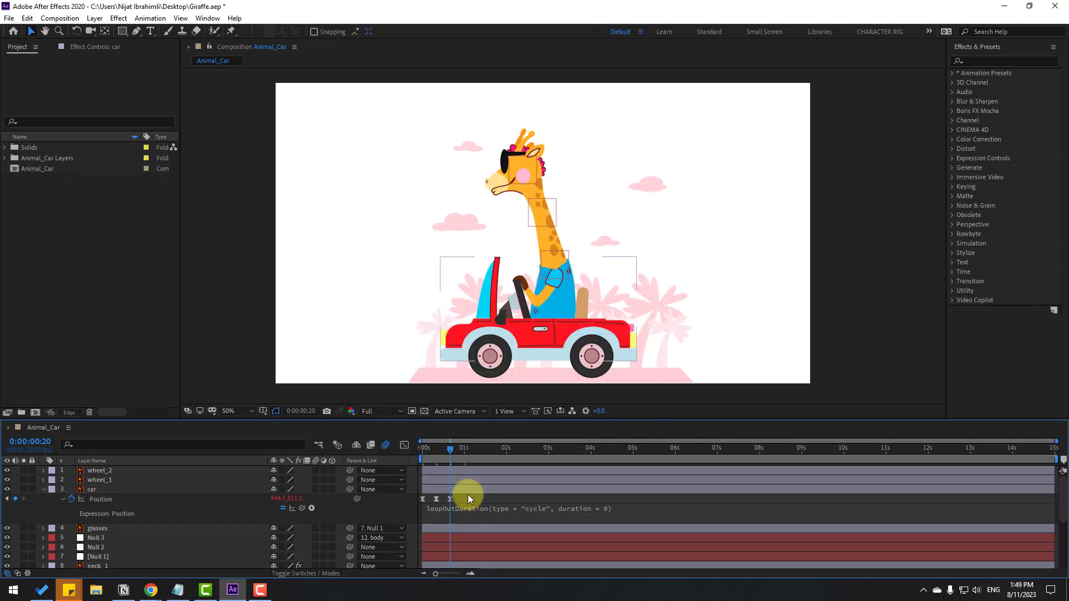
key(space)
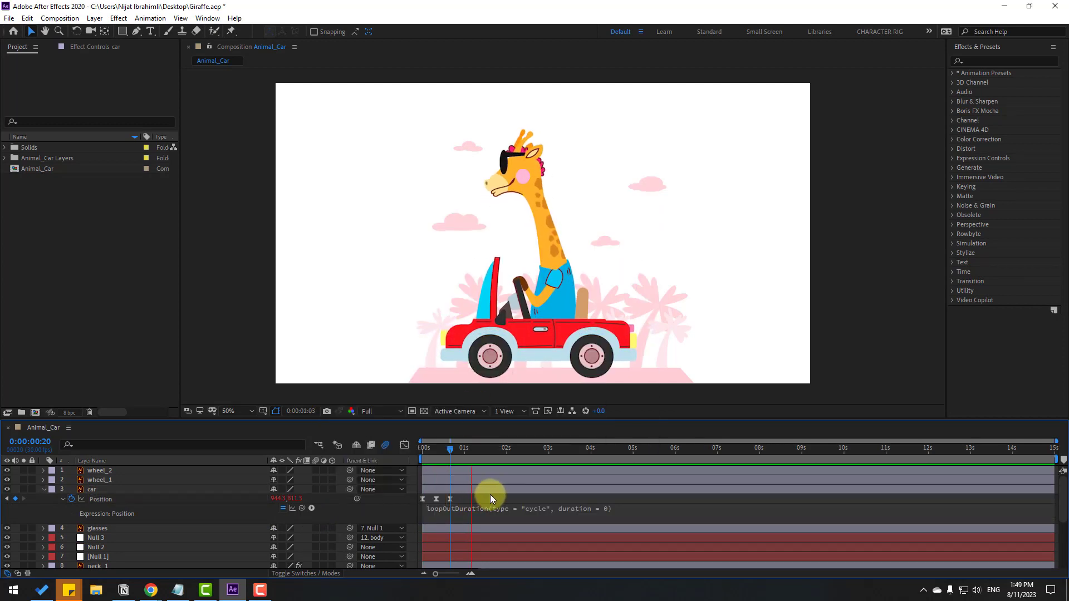
key(space)
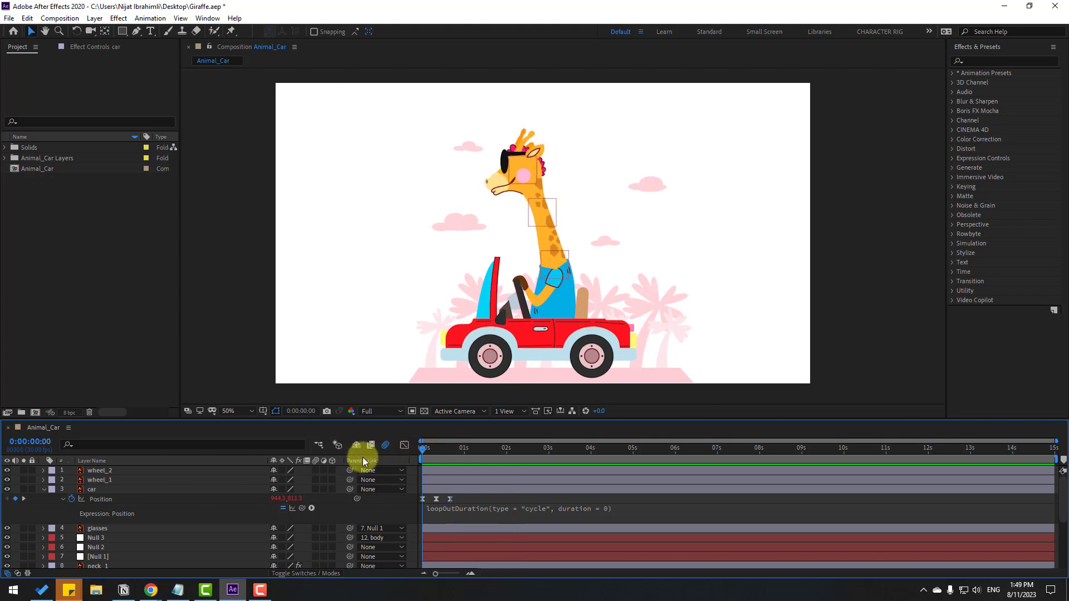
Keyframe the car's Rotation at -1°, +1° and -1° on frames 0, 10 and 20
click(91, 489)
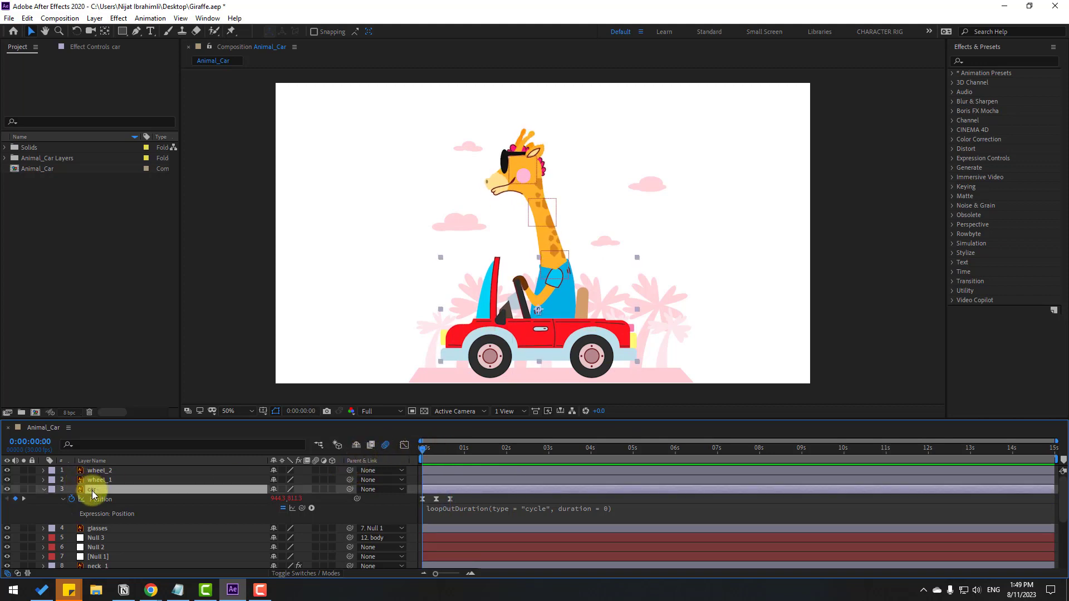
key(shift+r)
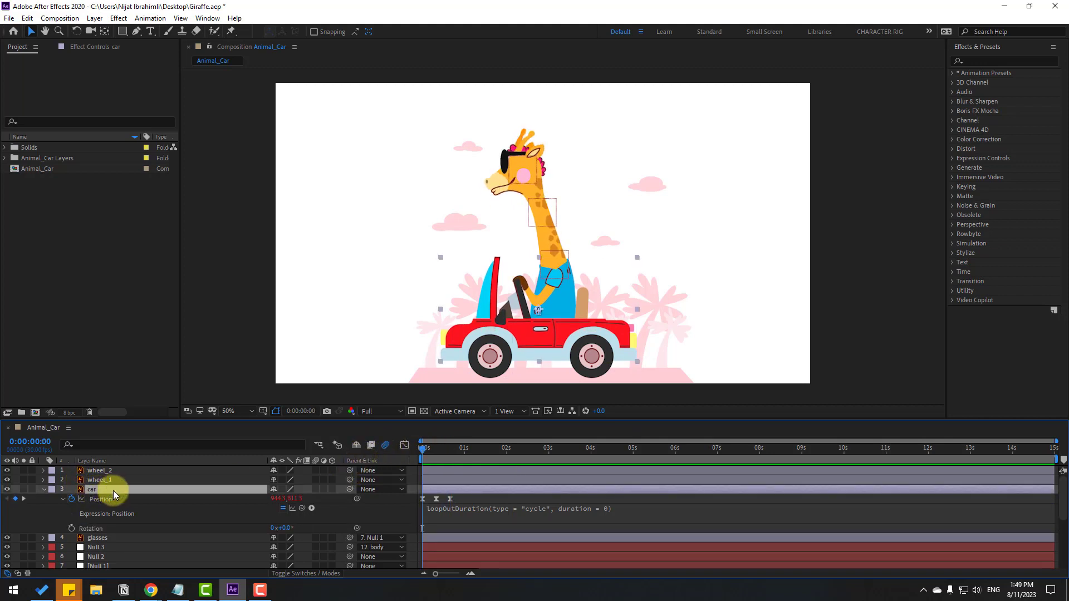
click(71, 529)
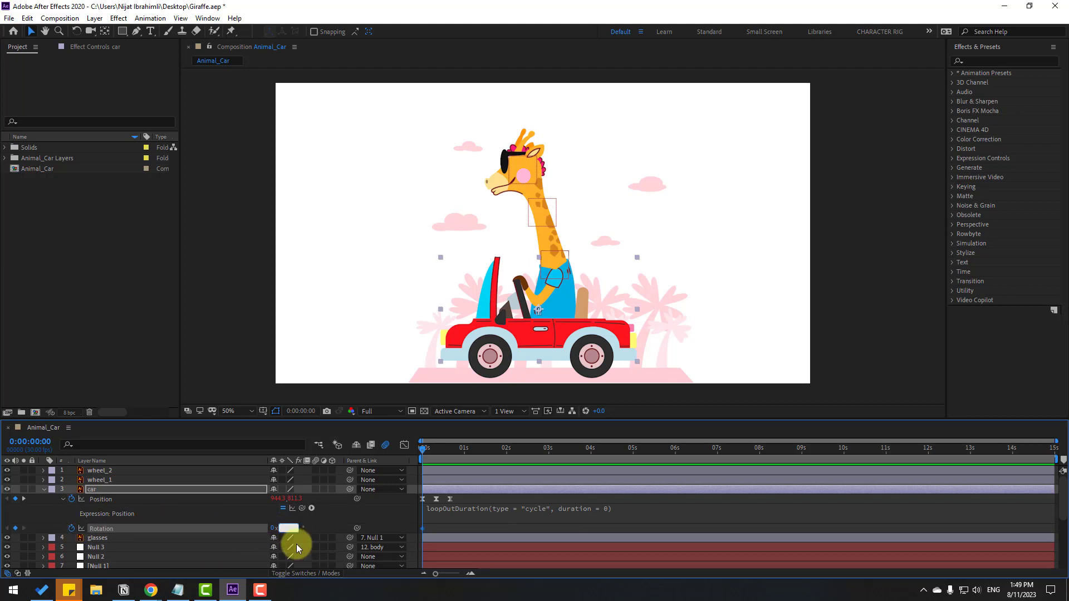
text(-1)
key(Return)
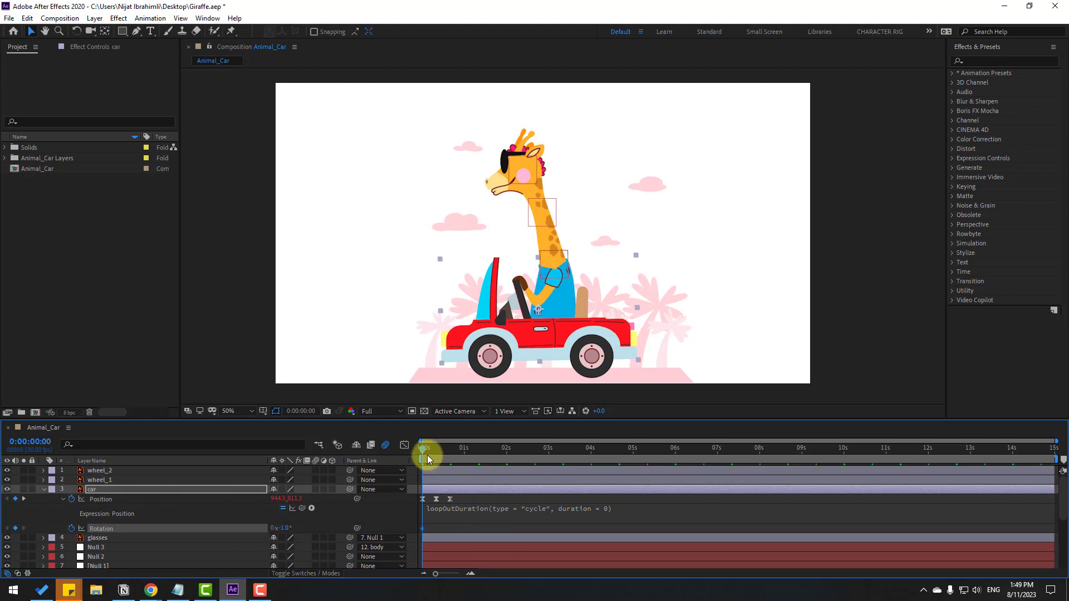
key(shift+Page_Down)
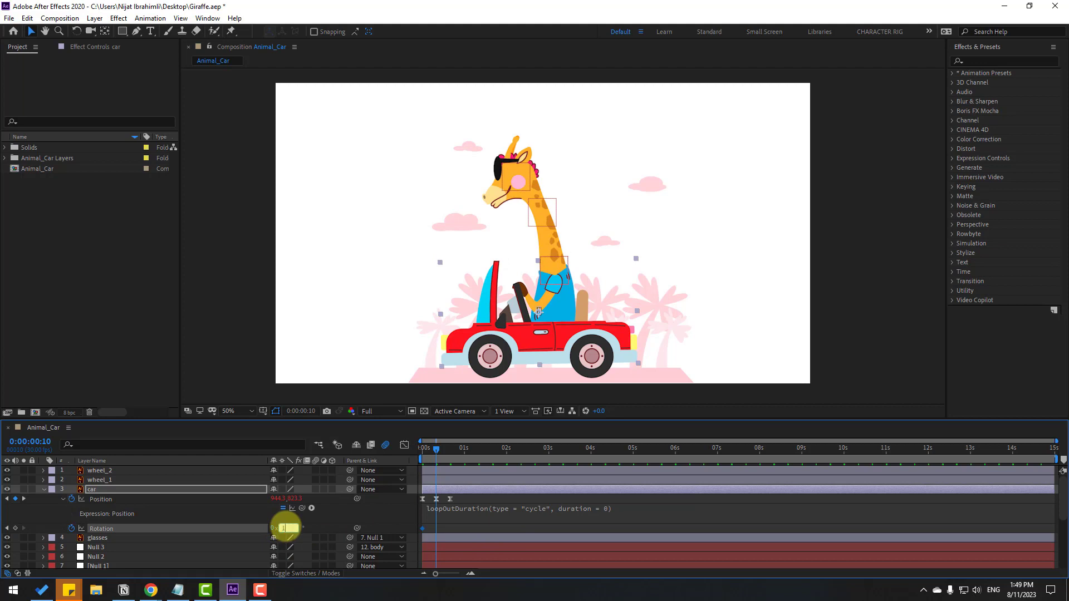
key(Return)
key(shift+Page_Down)
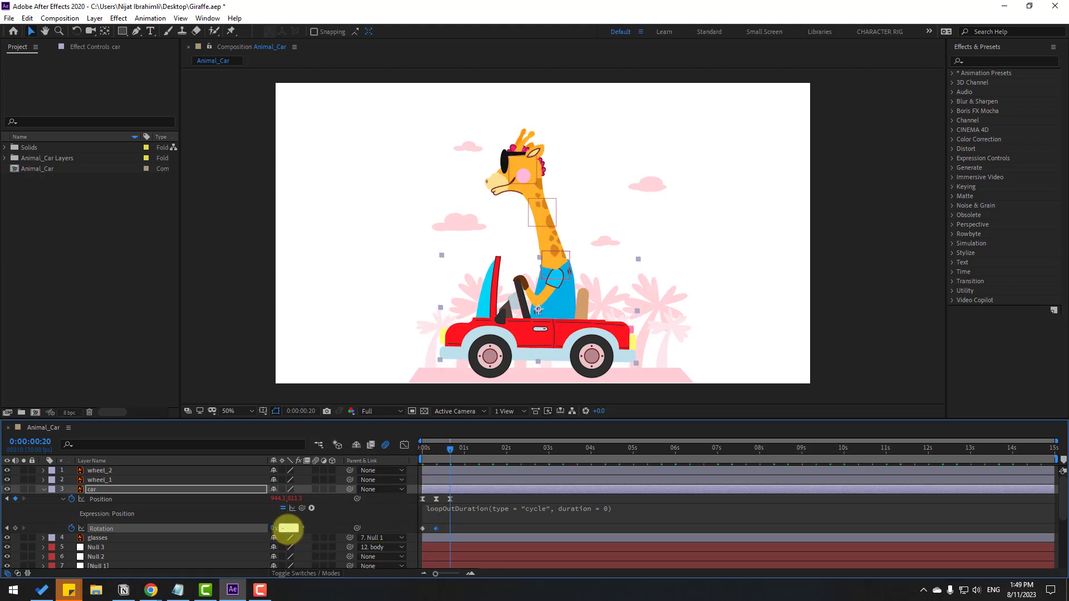
text(-1)
key(Return)
Easy Ease the car's Rotation keyframes and add a loopOutDuration cycle expression
drag(456, 527, 423, 530)
right_click(423, 529)
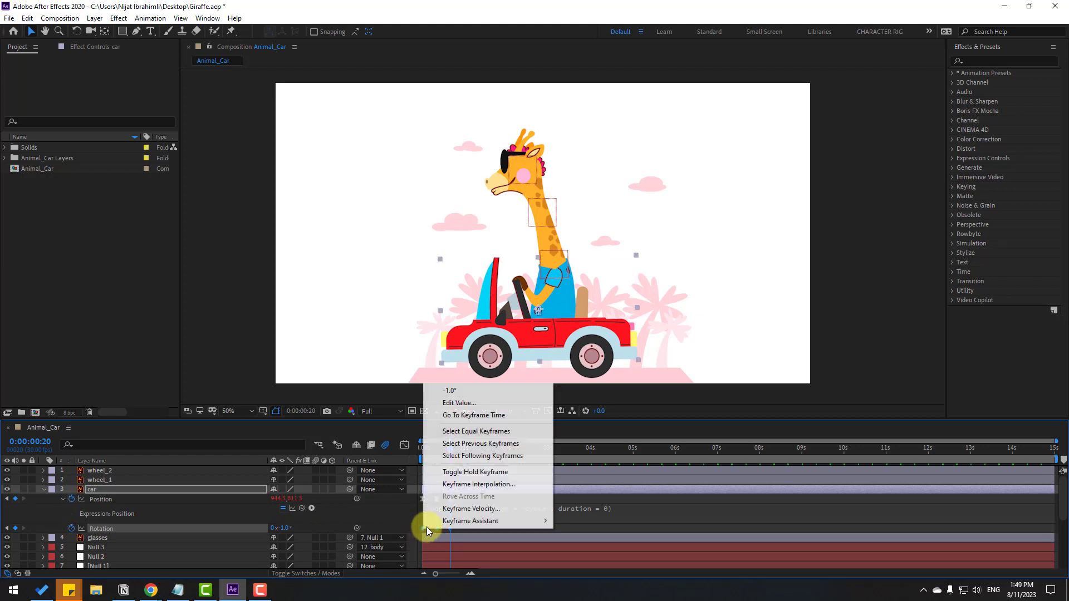
mouse_move(466, 518)
click(598, 452)
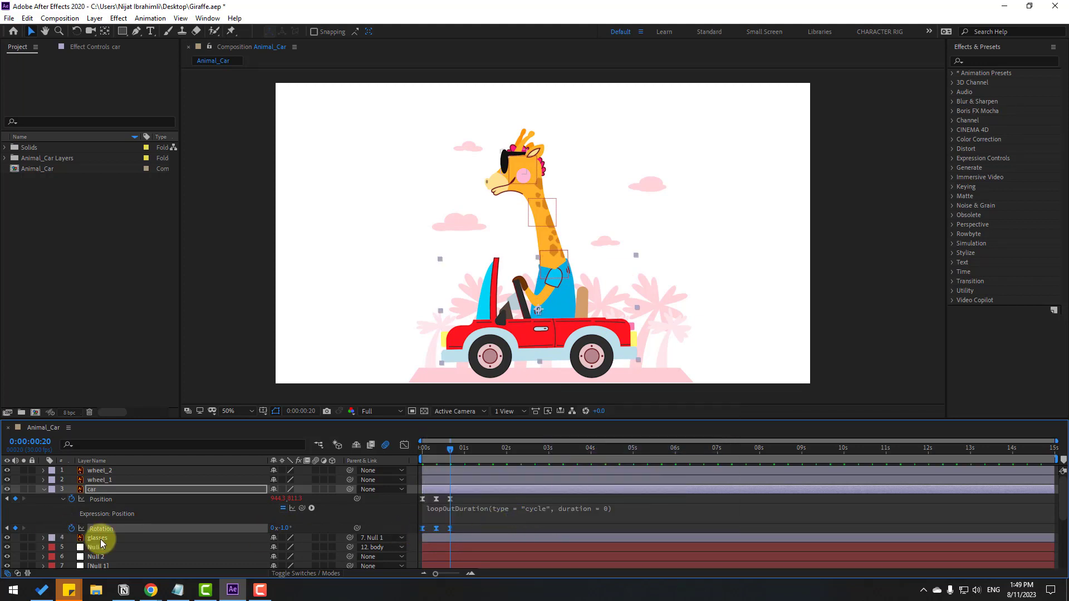
alt+click(71, 529)
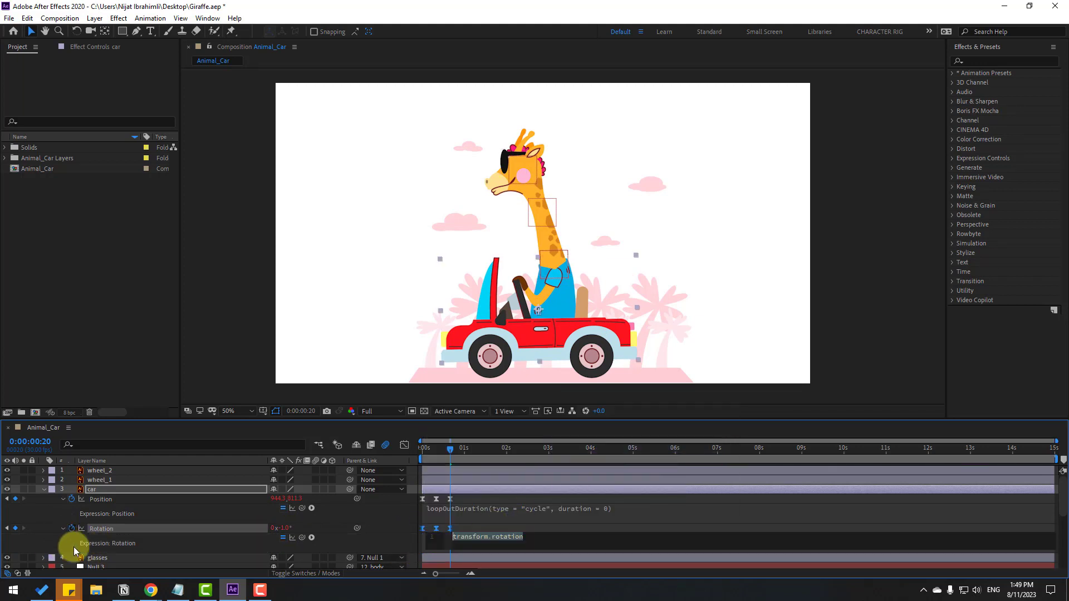
click(311, 538)
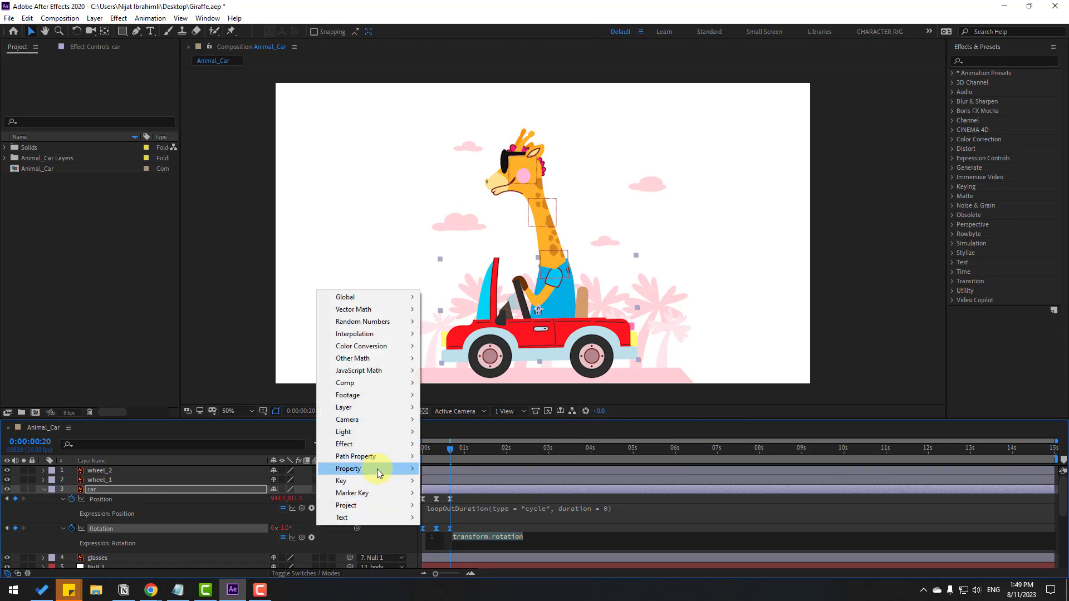
mouse_move(377, 469)
click(524, 359)
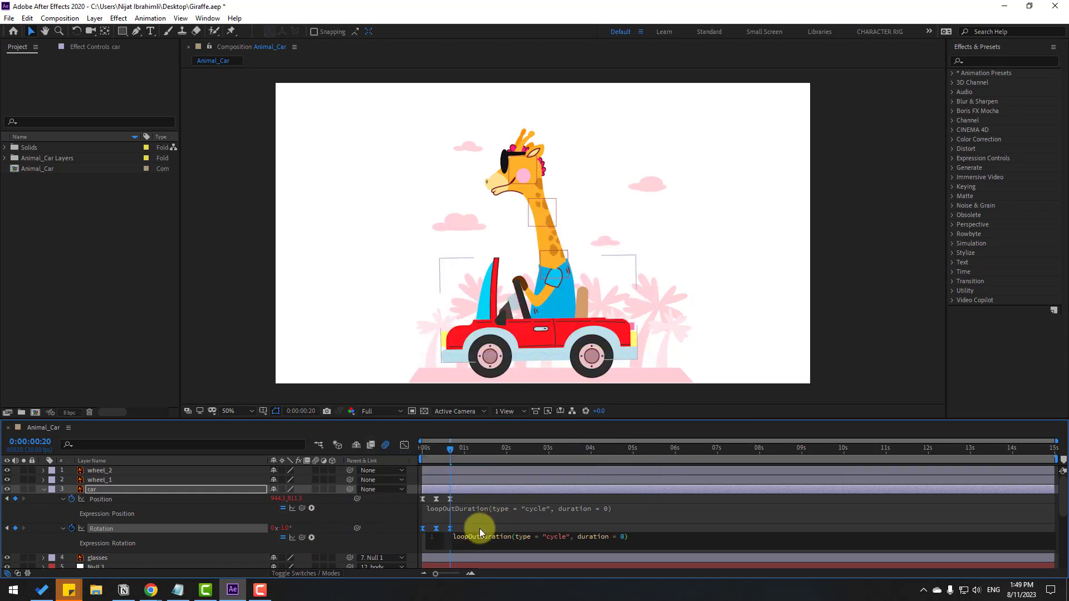
click(480, 530)
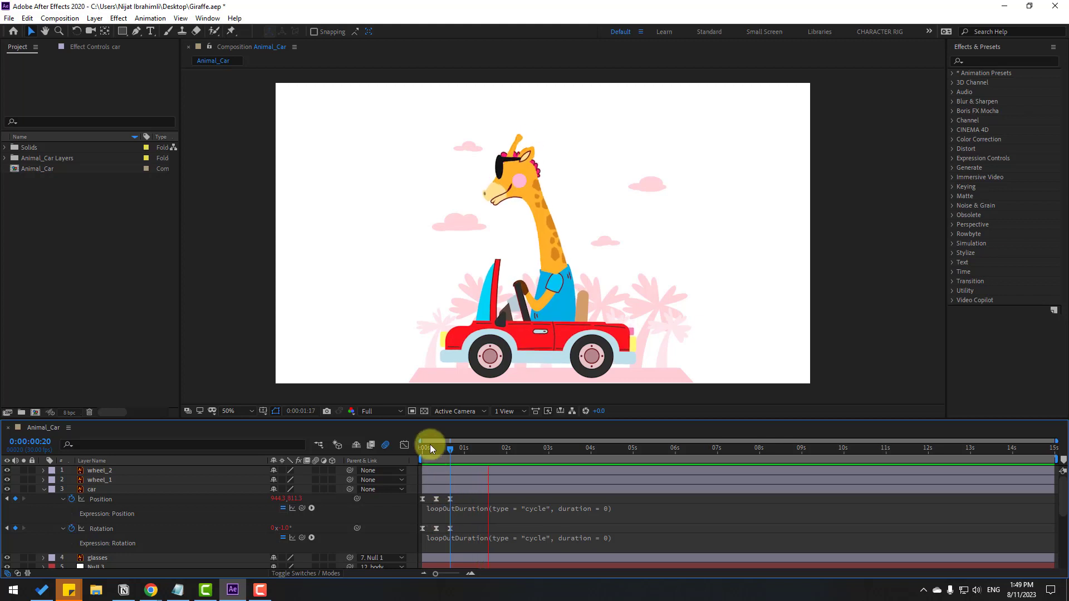
Move the car's later Rotation keyframes closer to the first and preview the rocking
drag(430, 444, 423, 446)
click(463, 526)
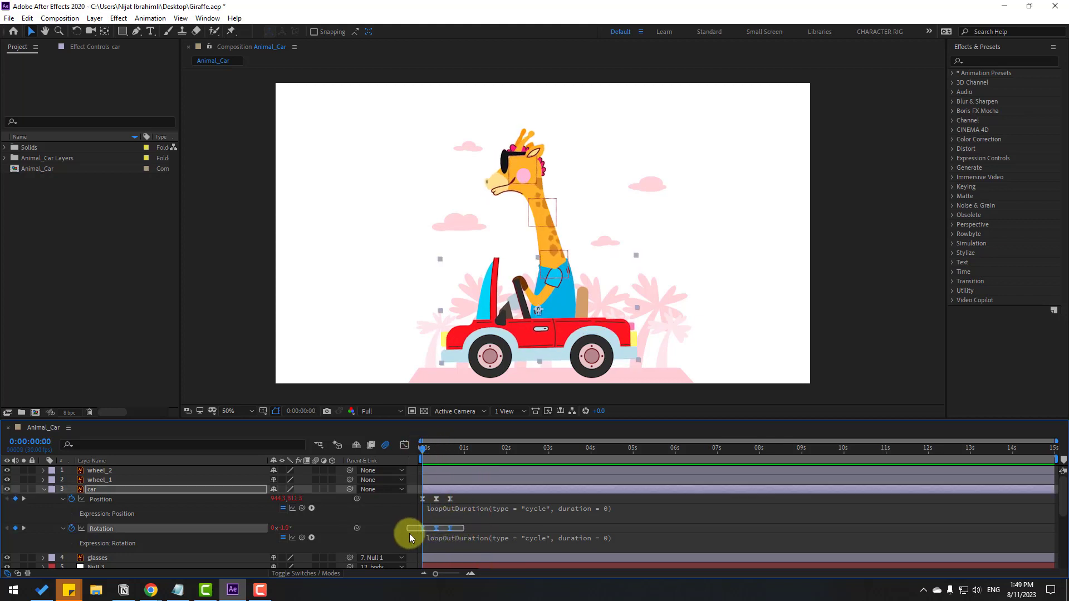
drag(450, 536, 445, 530)
key(space)
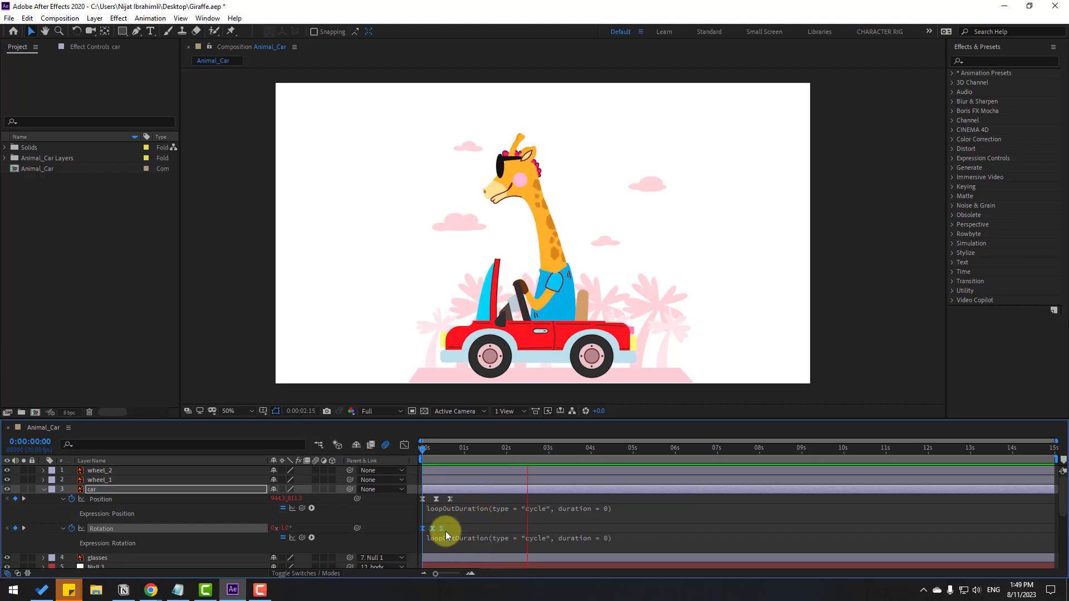
key(space)
key(Home)
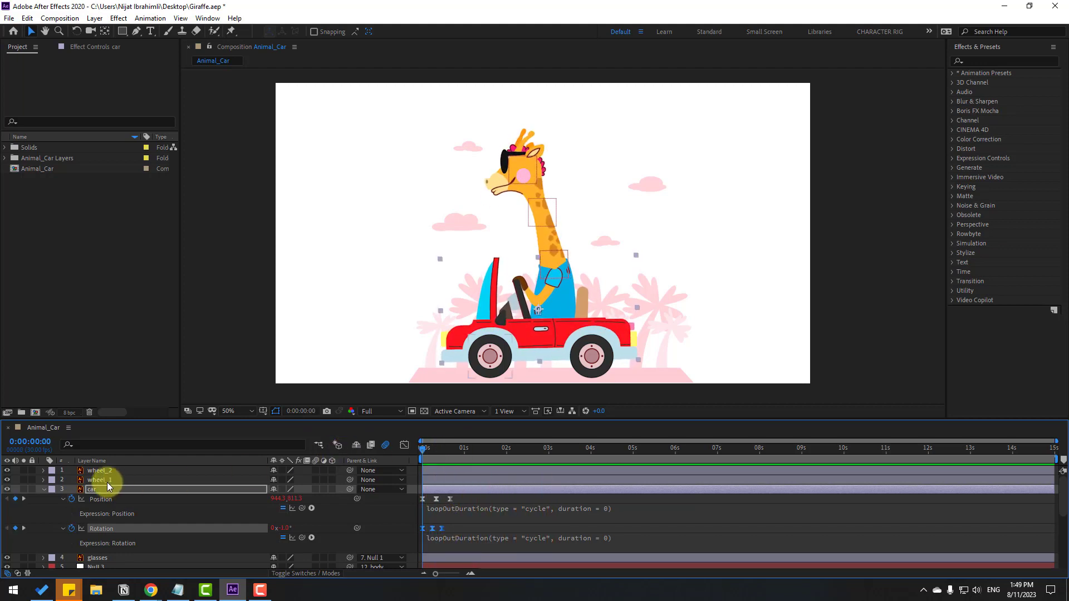
Set 0° Rotation keyframes on wheel_1 and wheel_2 at 0:00
click(106, 480)
shift+click(108, 470)
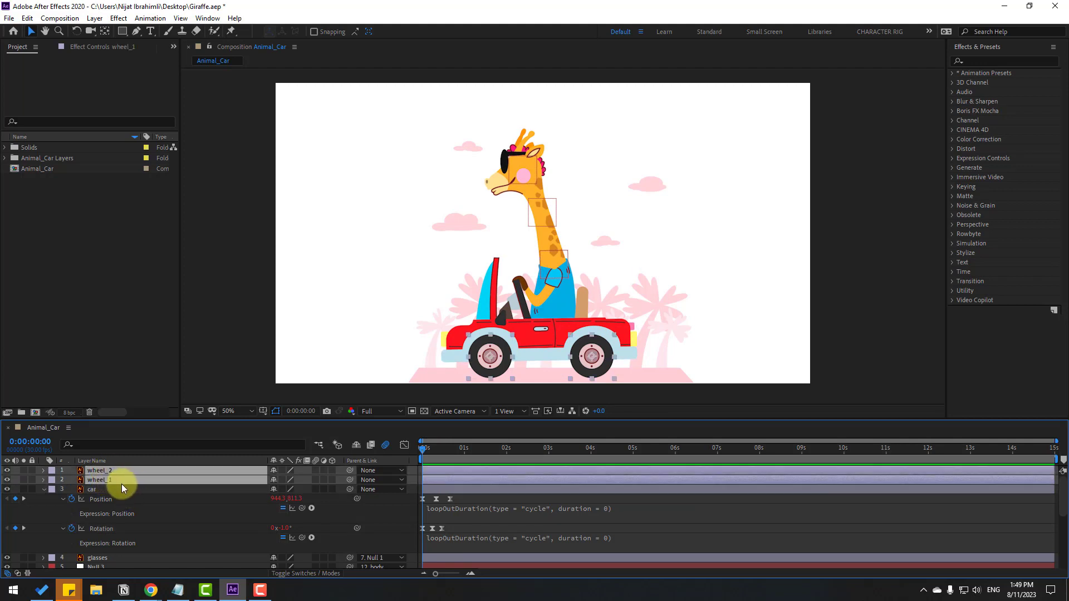
key(r)
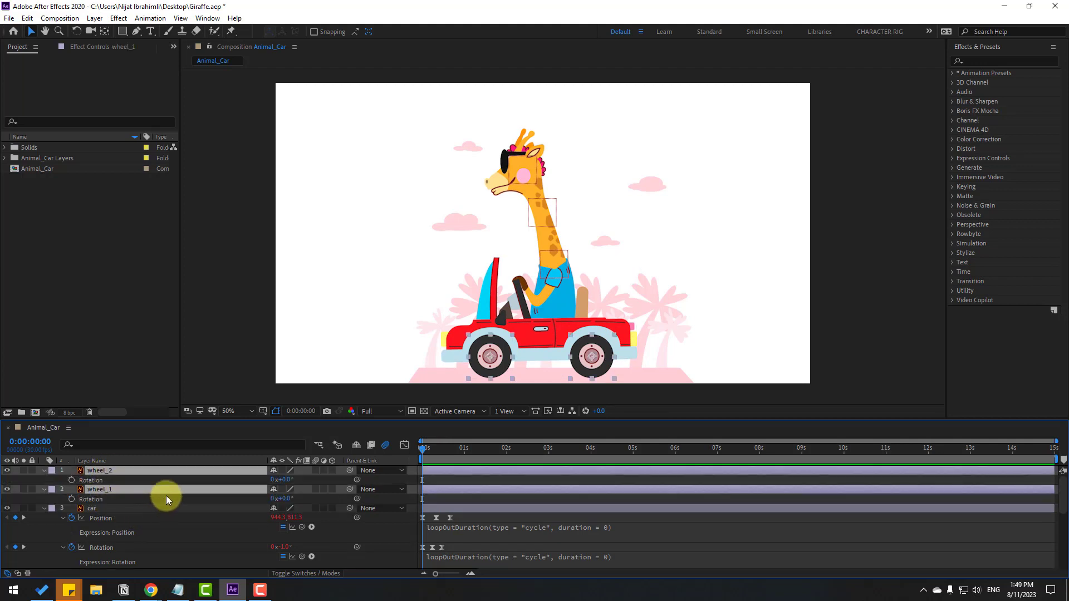
click(71, 480)
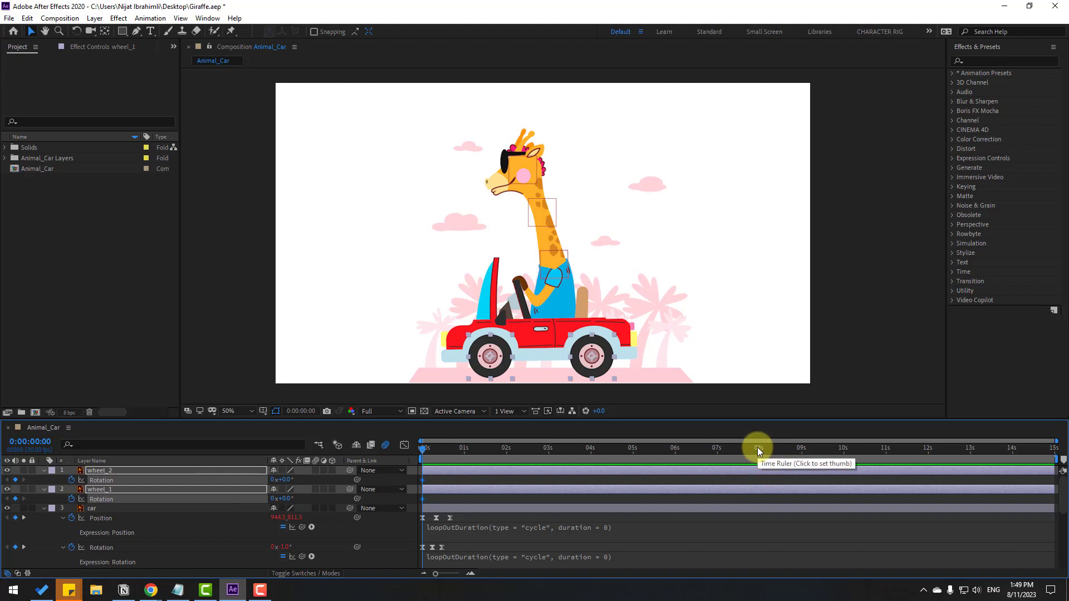
Trim the Animal_Car composition to a work area ending at 10 seconds
click(845, 450)
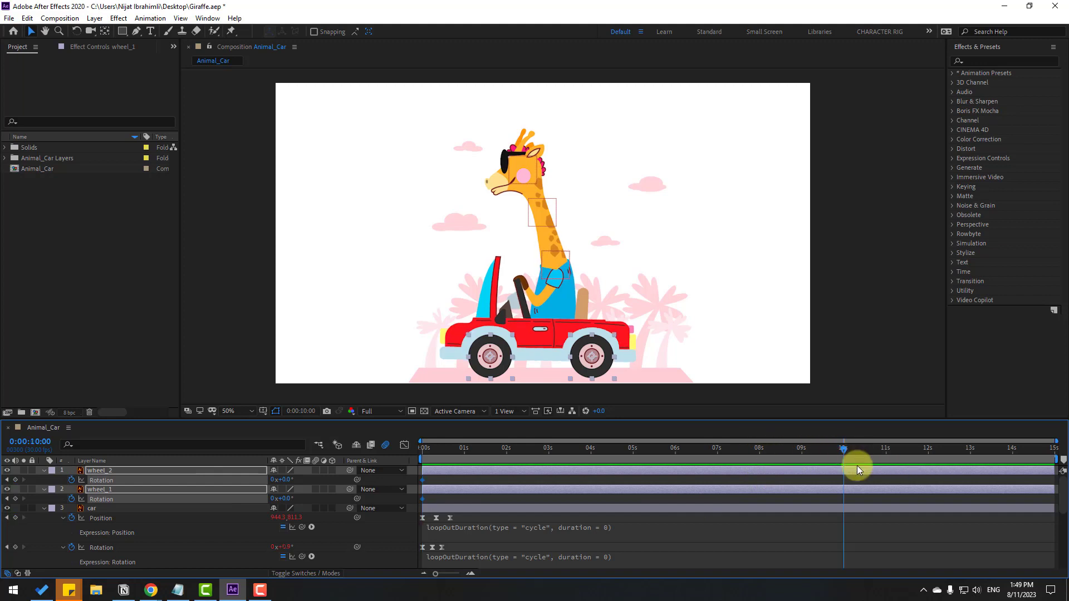
right_click(828, 459)
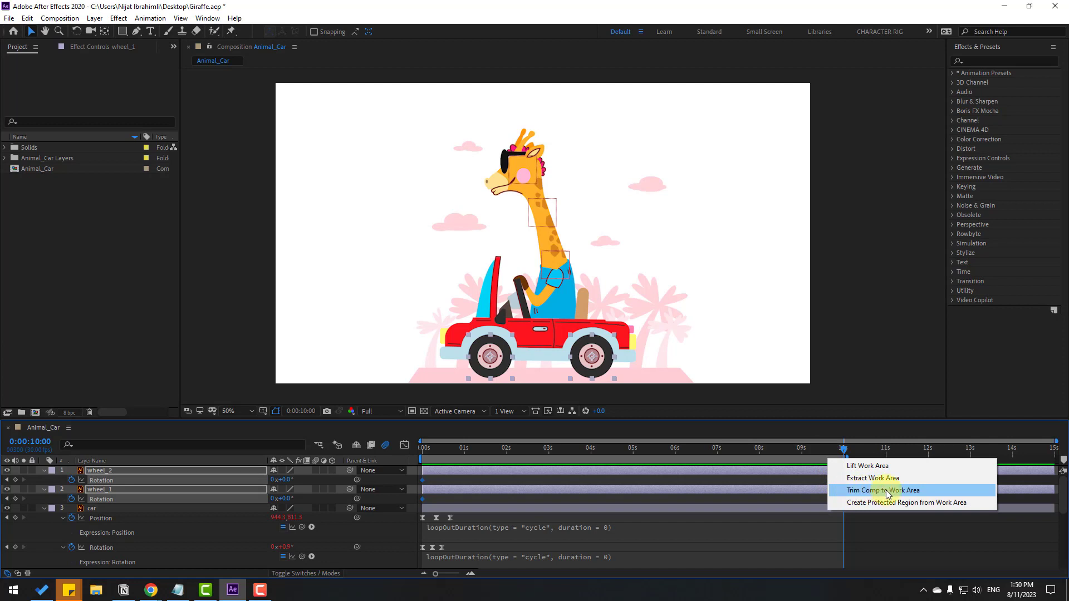
click(887, 492)
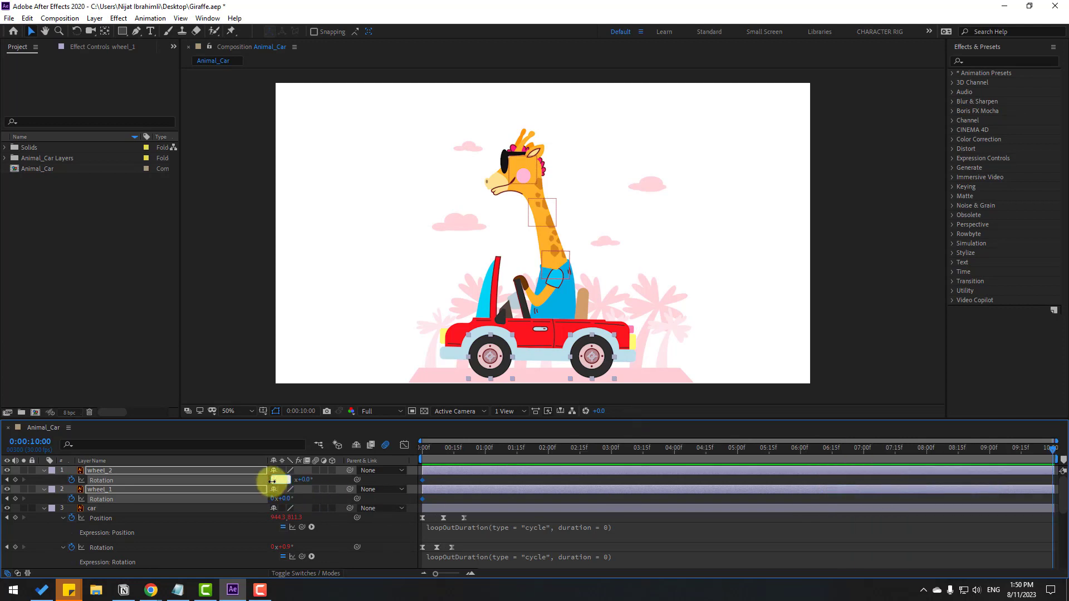
Set both wheels' Rotation to -20 turns at 10 seconds and preview
key(Return)
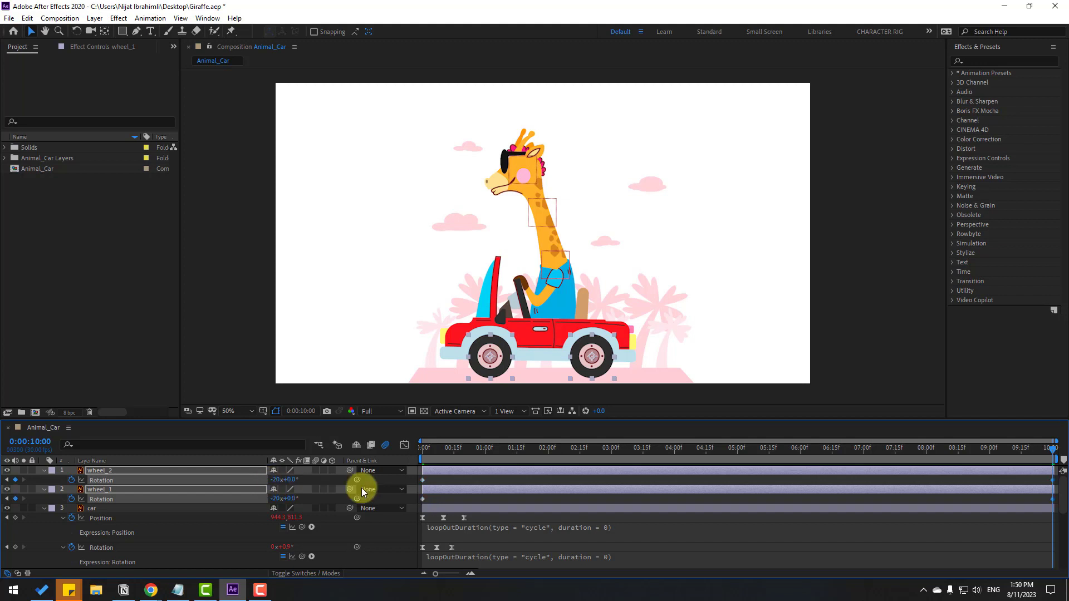
key(space)
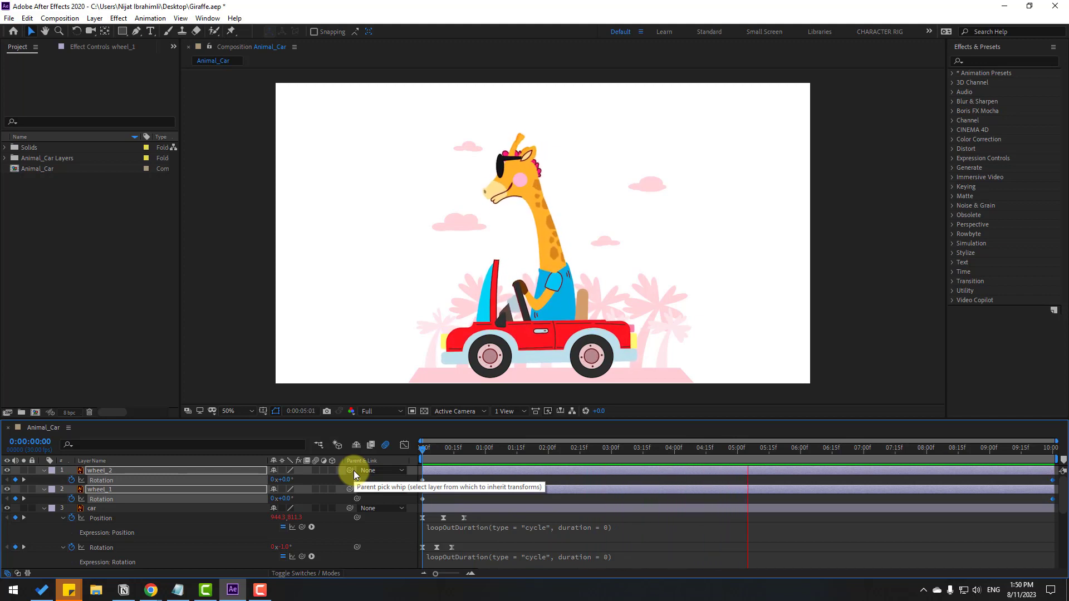
click(432, 449)
Shift the car's third Position keyframe slightly earlier and preview the bobbing
click(473, 516)
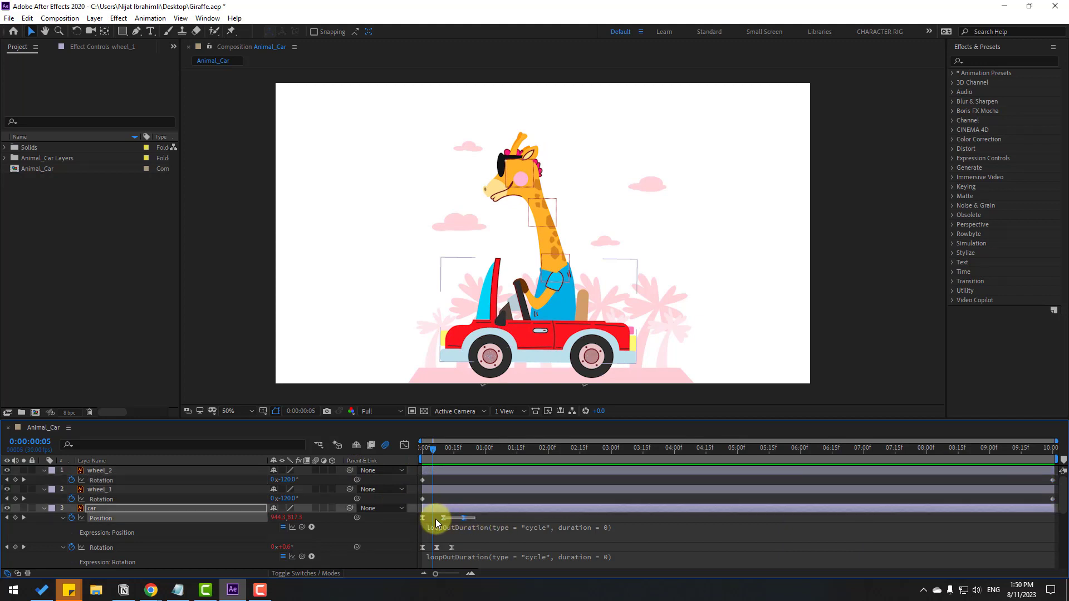
drag(463, 520, 460, 520)
click(473, 519)
key(space)
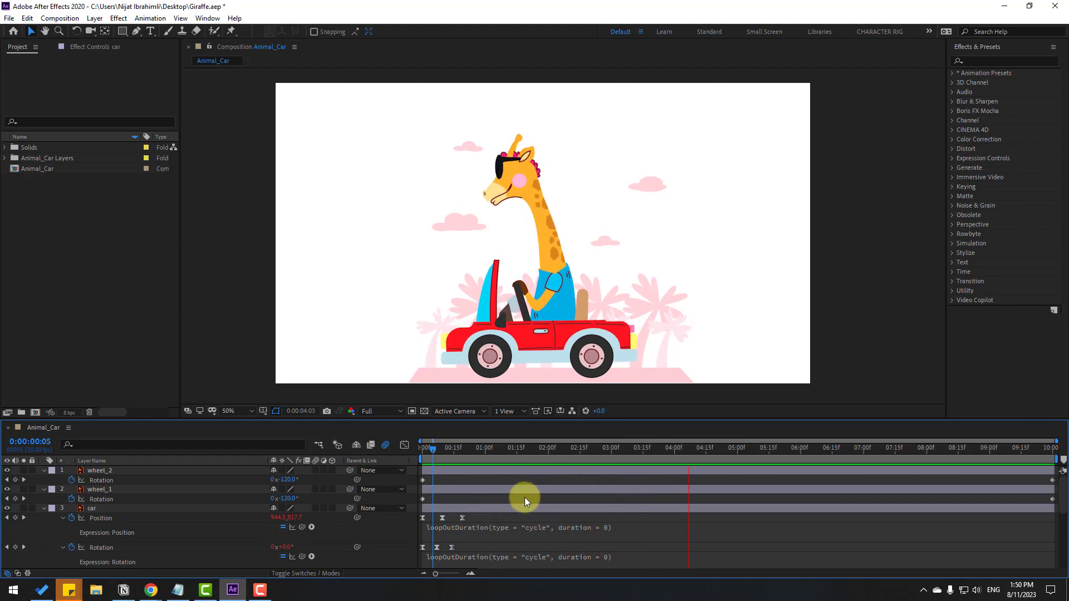
click(423, 449)
Move the hand layer's anchor point up to the shoulder with the Pan Behind tool
scroll(175, 497, down, 5)
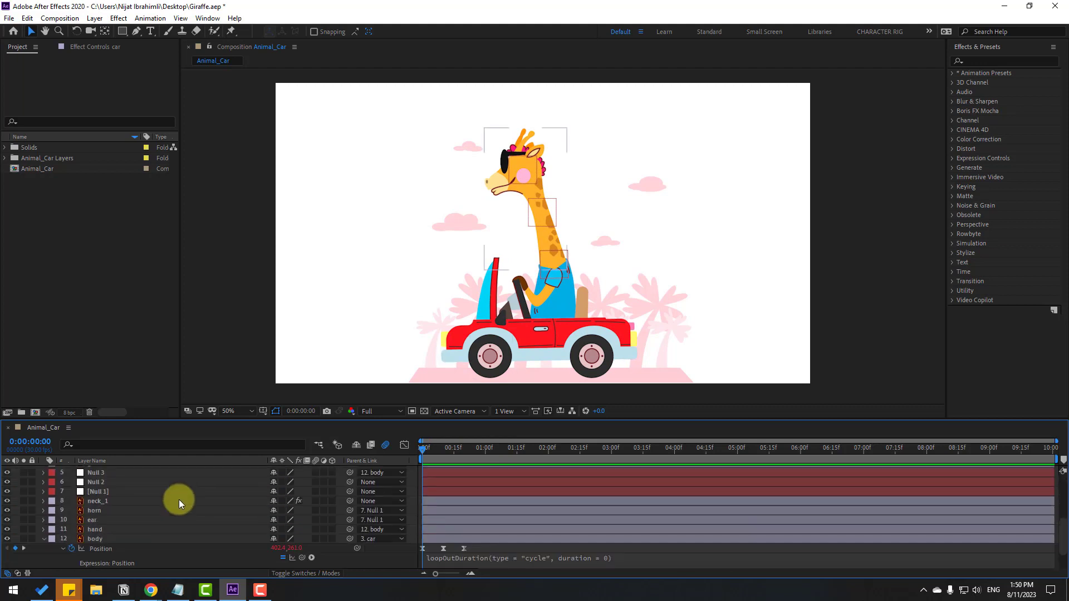
scroll(112, 539, down, 2)
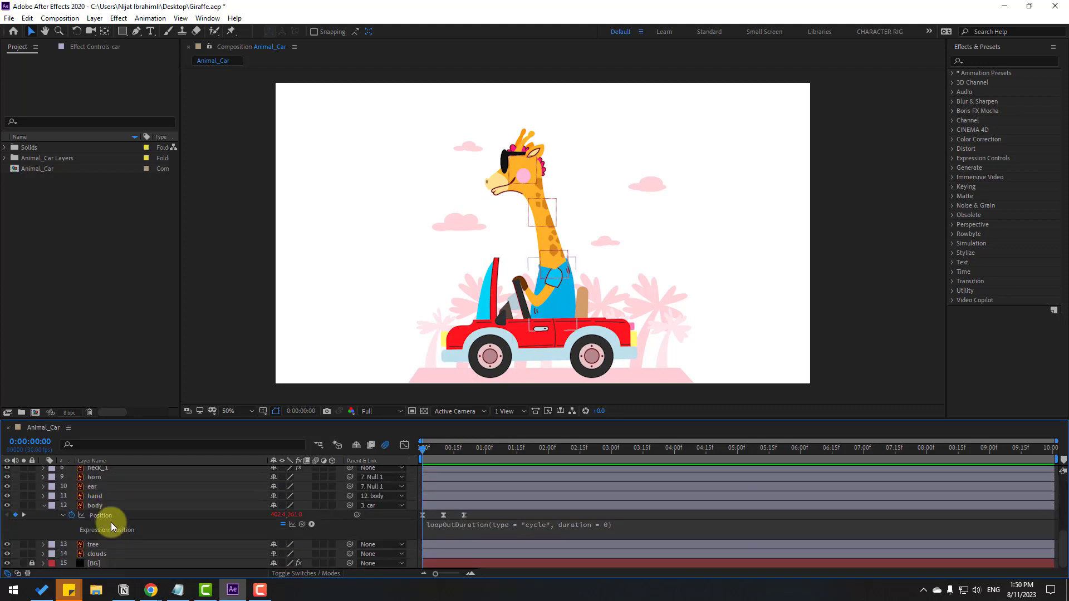
click(99, 500)
scroll(550, 316, up, 4)
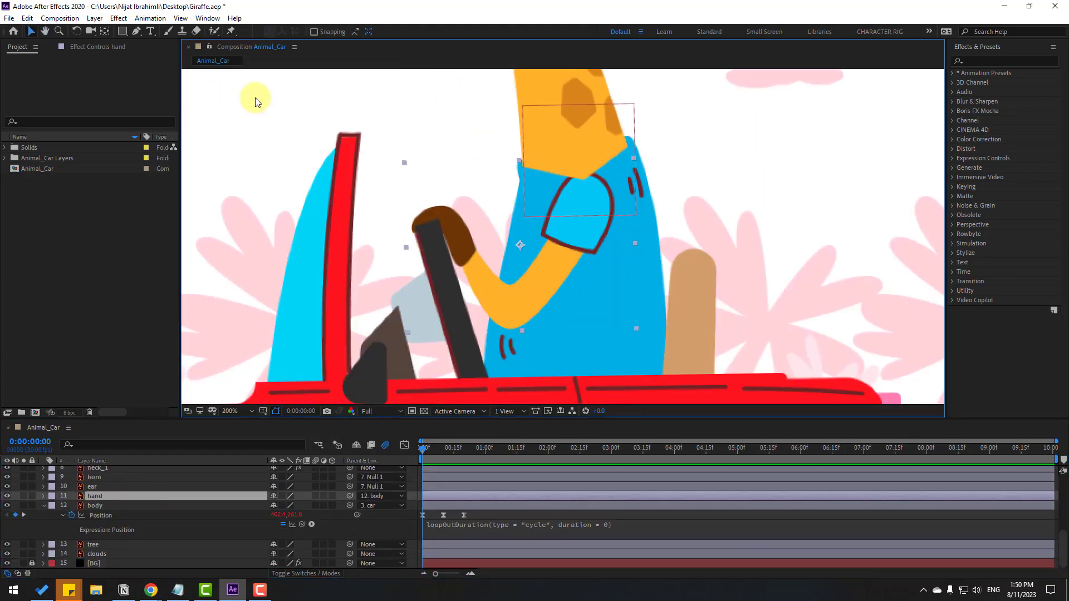
click(108, 36)
click(505, 242)
drag(513, 247, 588, 199)
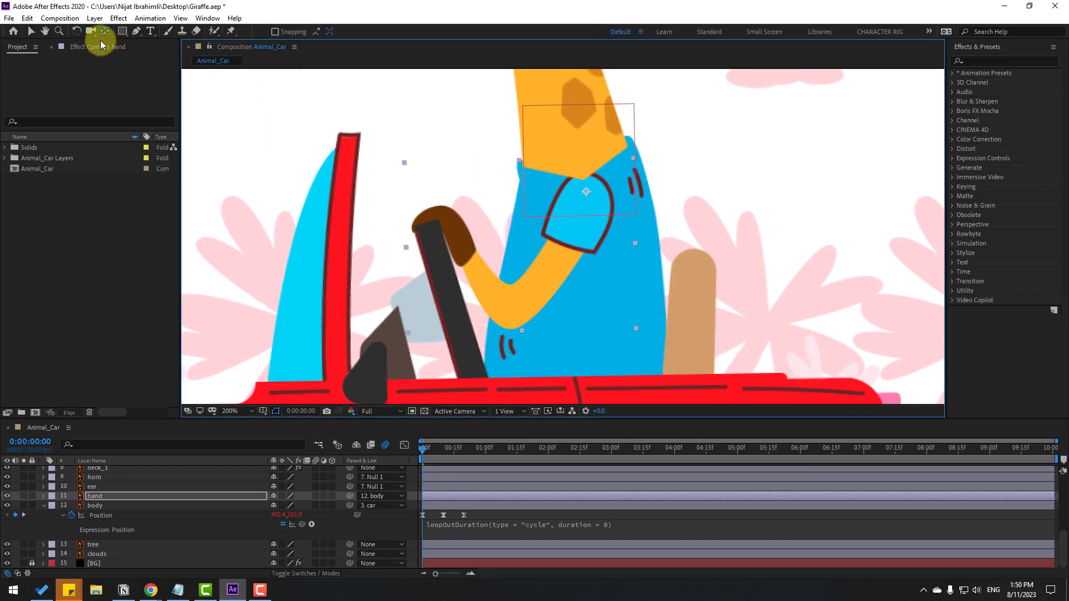
click(31, 31)
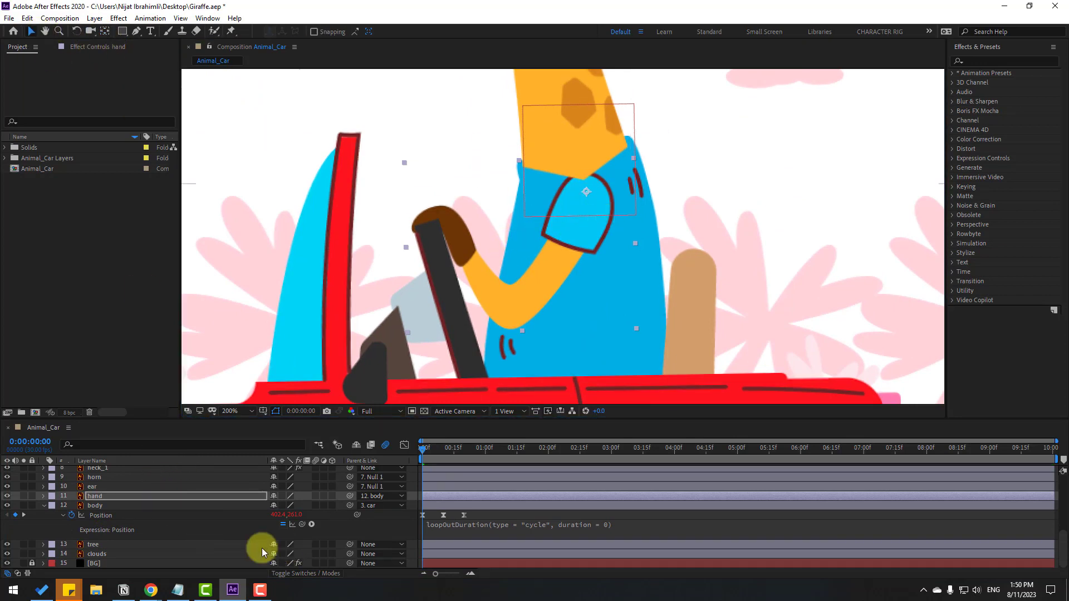
Keyframe the hand's Rotation at 0, 10 (about 6°) and 20 frames
key(r)
click(71, 506)
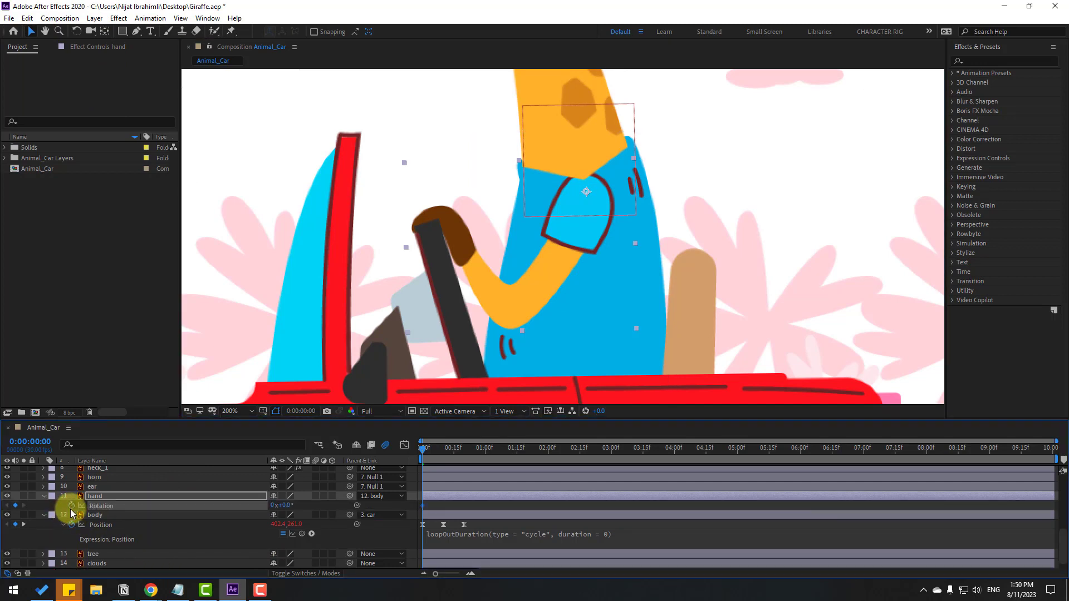
key(shift+Page_Down)
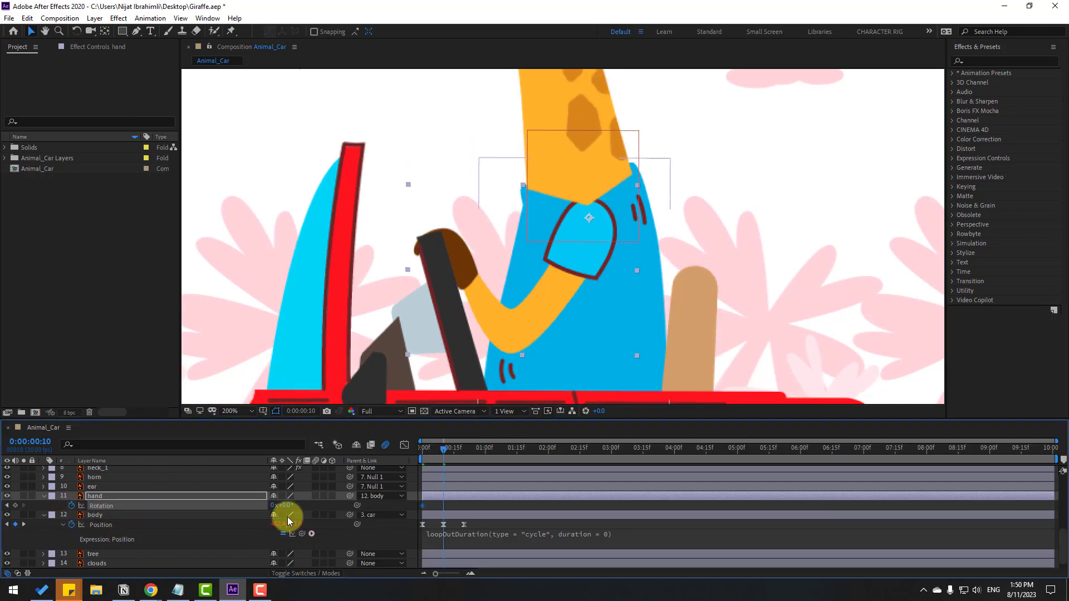
drag(284, 505, 288, 505)
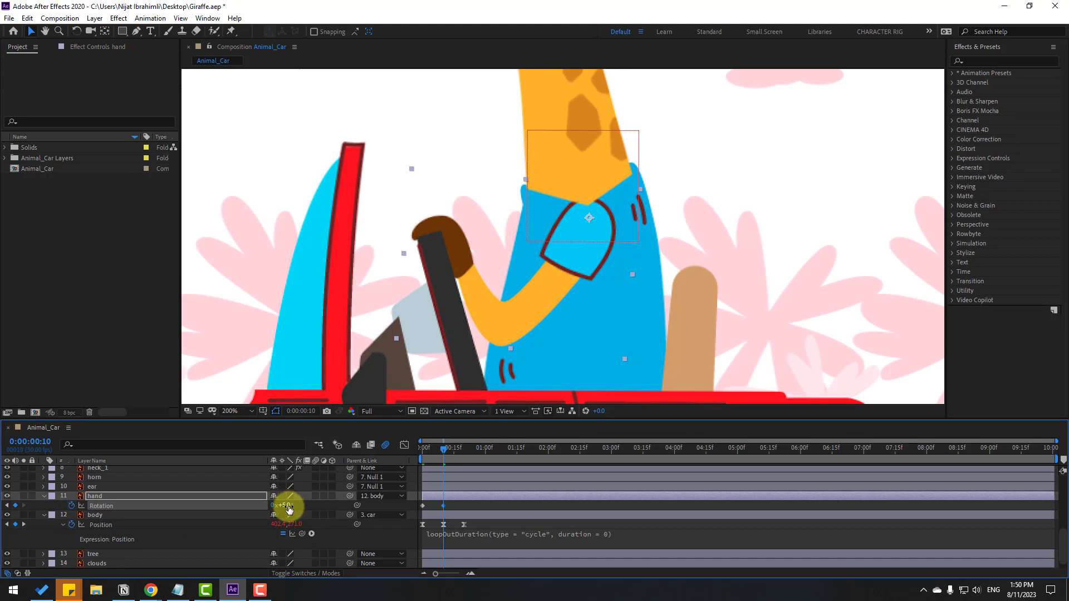
key(shift+Page_Down)
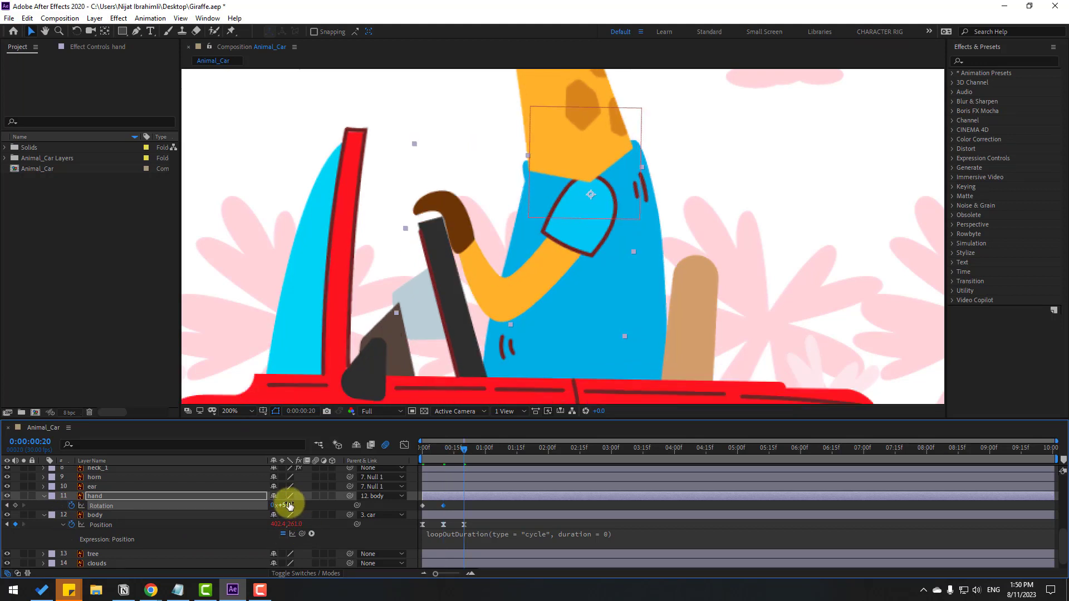
drag(286, 505, 289, 507)
drag(453, 453, 385, 463)
drag(478, 506, 419, 510)
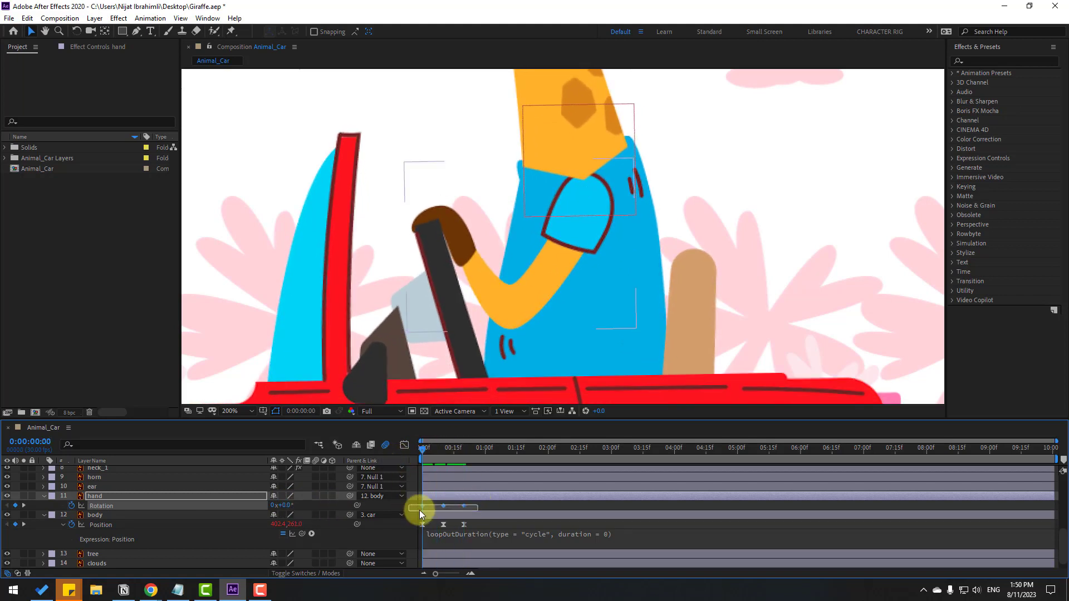
right_click(423, 506)
Easy Ease the hand's Rotation keys and add a loopOutDuration cycle expression, then preview
mouse_move(490, 498)
click(620, 440)
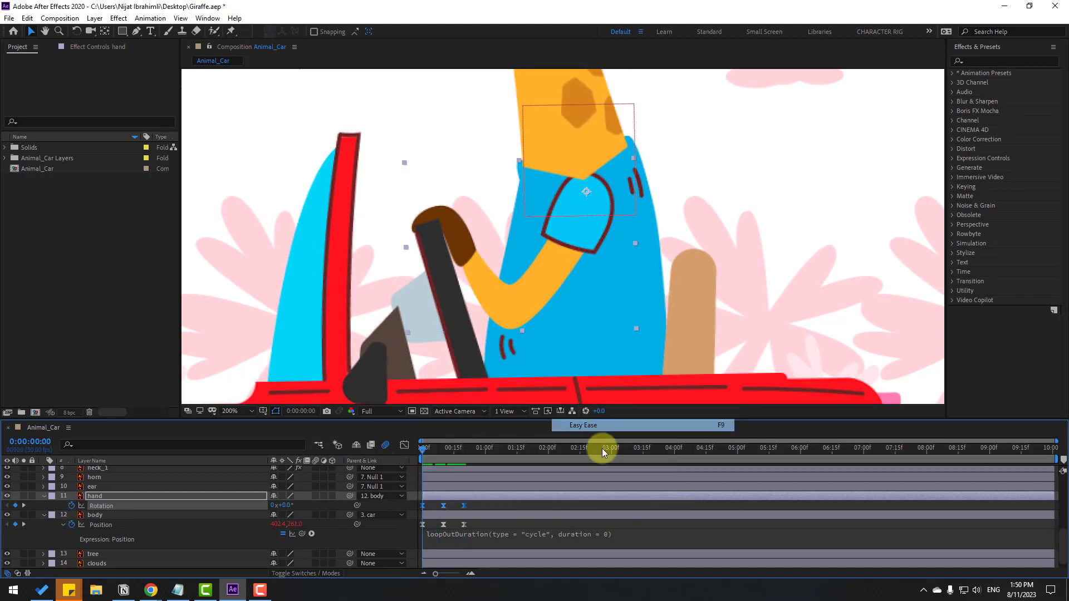
alt+click(72, 505)
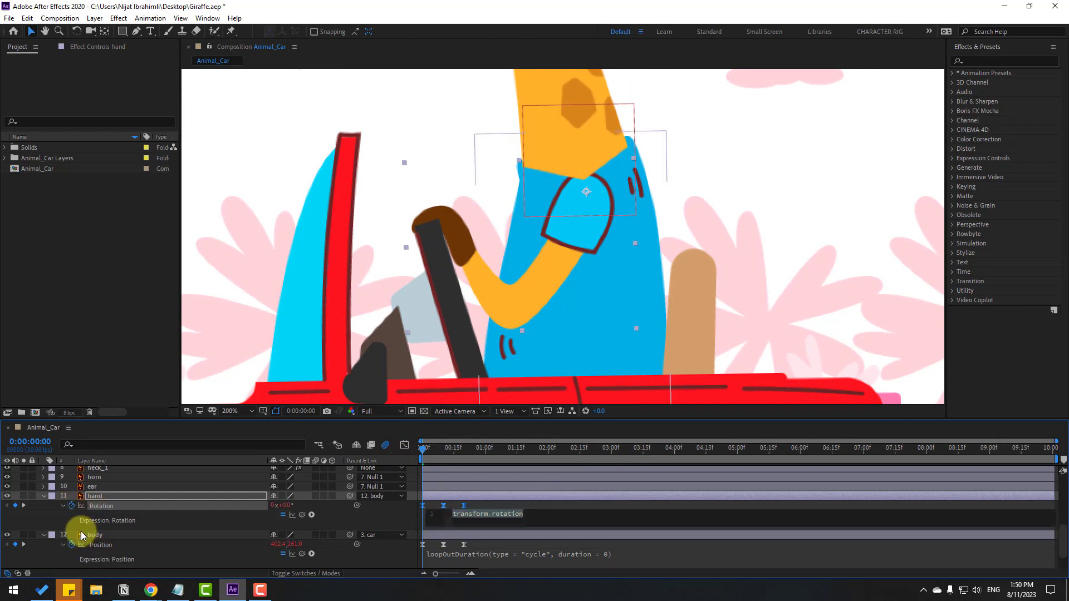
click(318, 521)
mouse_move(356, 445)
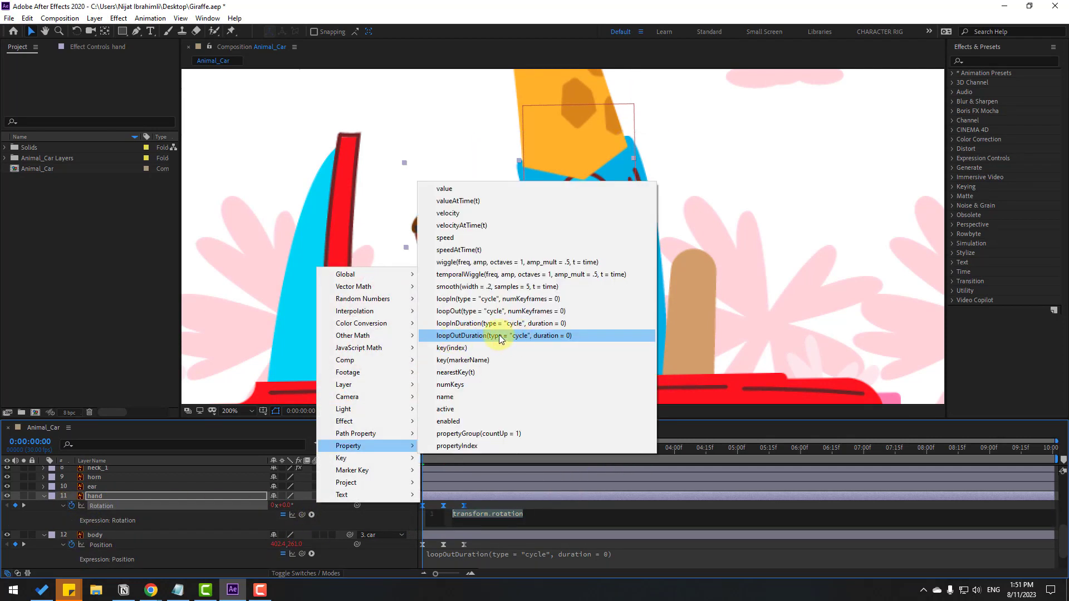
click(501, 336)
key(space)
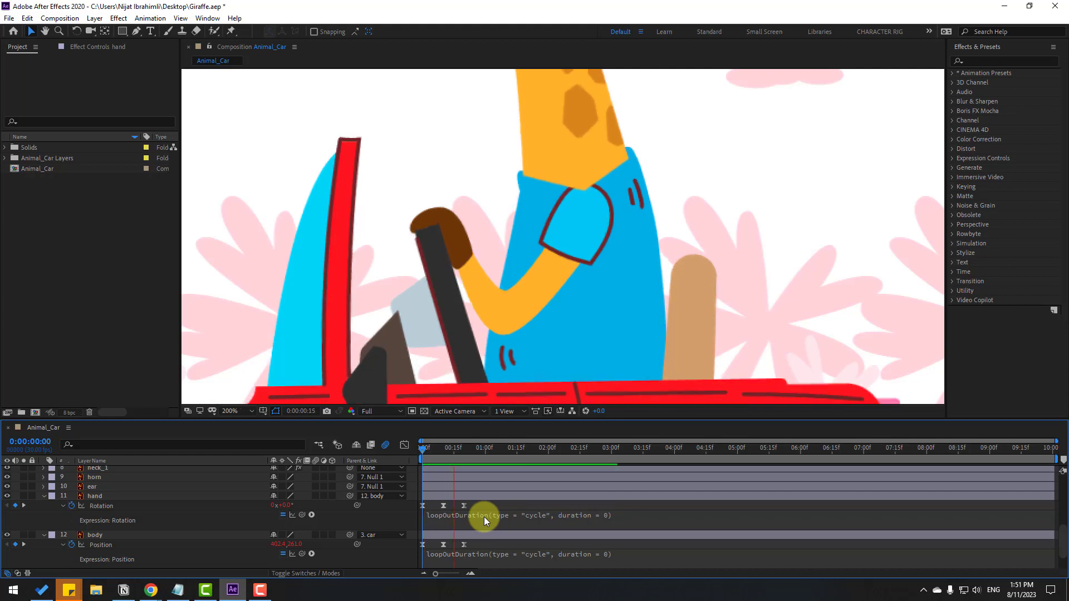
Scrub the first 20 frames and replay the hand swing preview zoomed out
scroll(325, 353, down, 2)
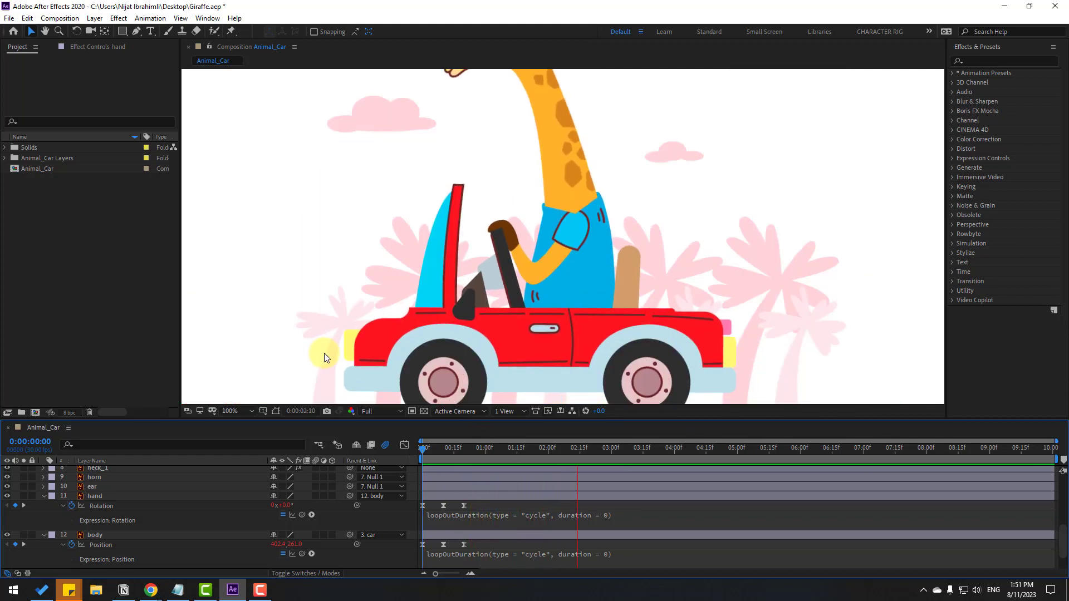
scroll(326, 353, up, 2)
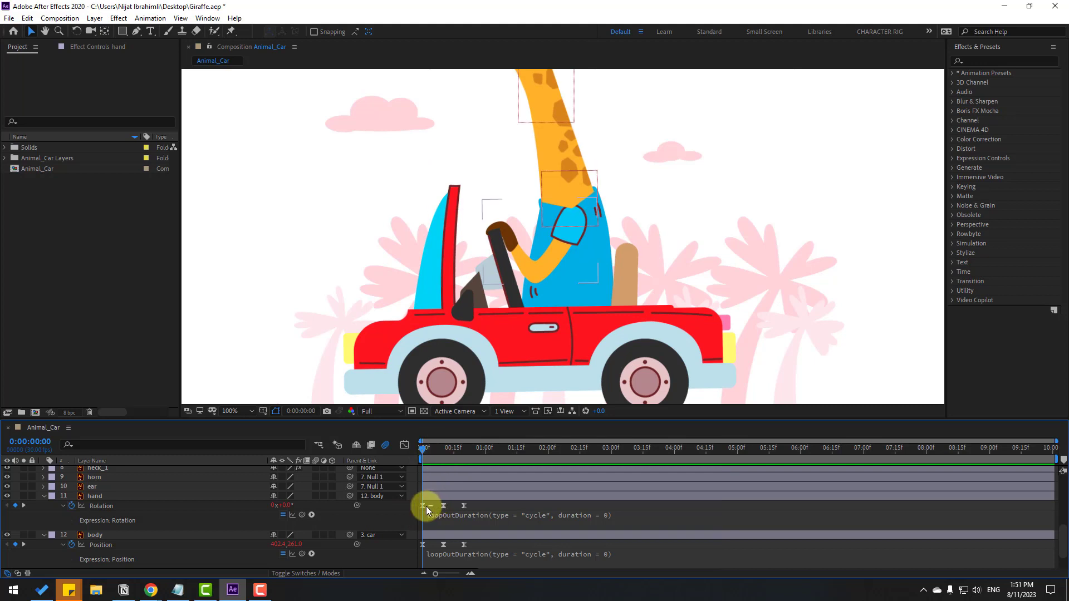
click(426, 506)
drag(436, 455, 463, 451)
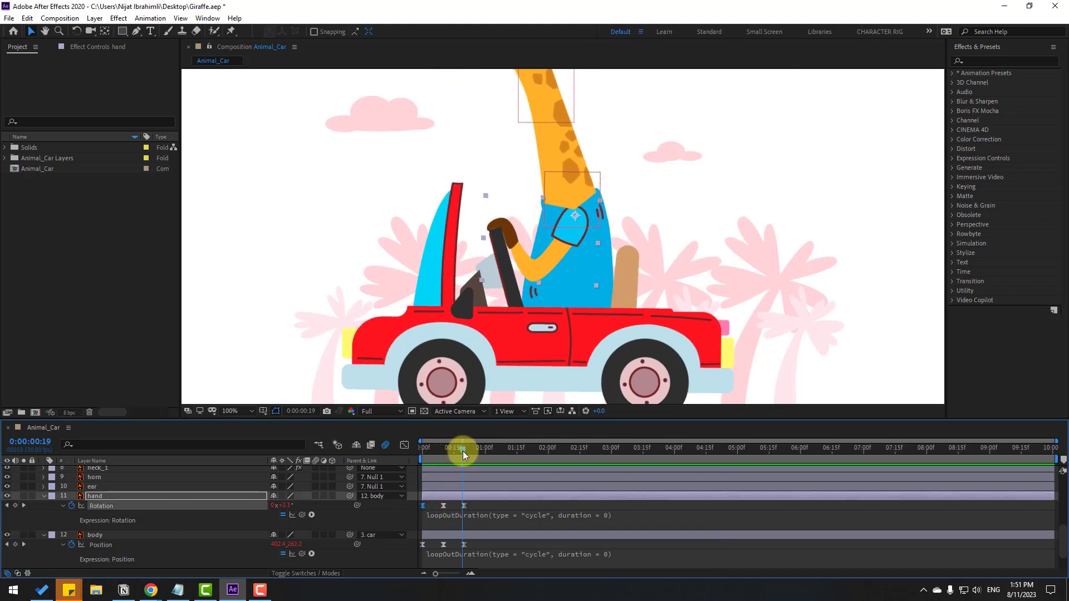
click(479, 507)
key(space)
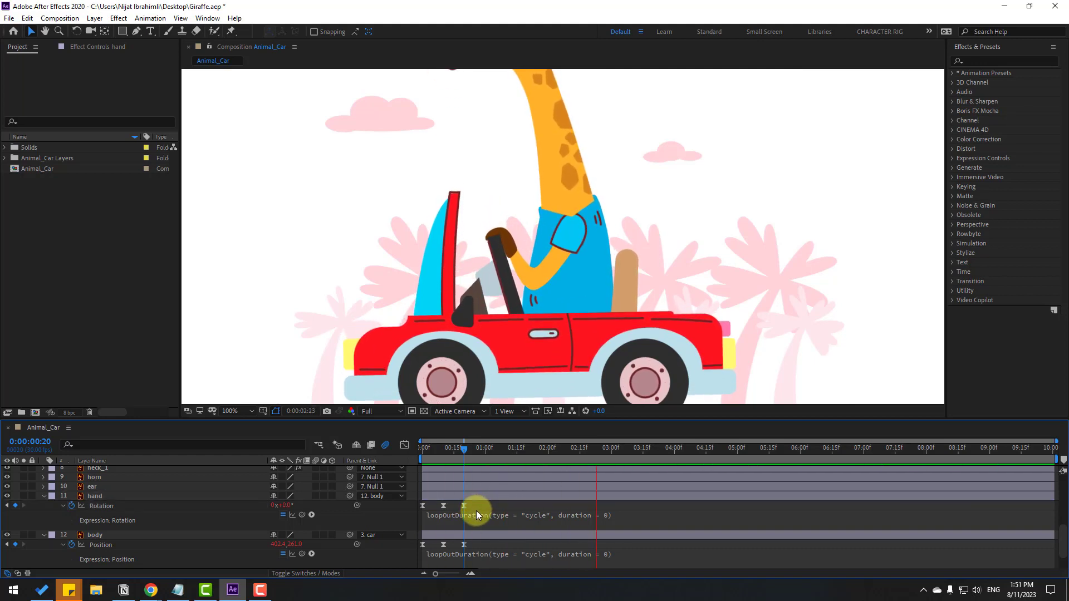
key(comma)
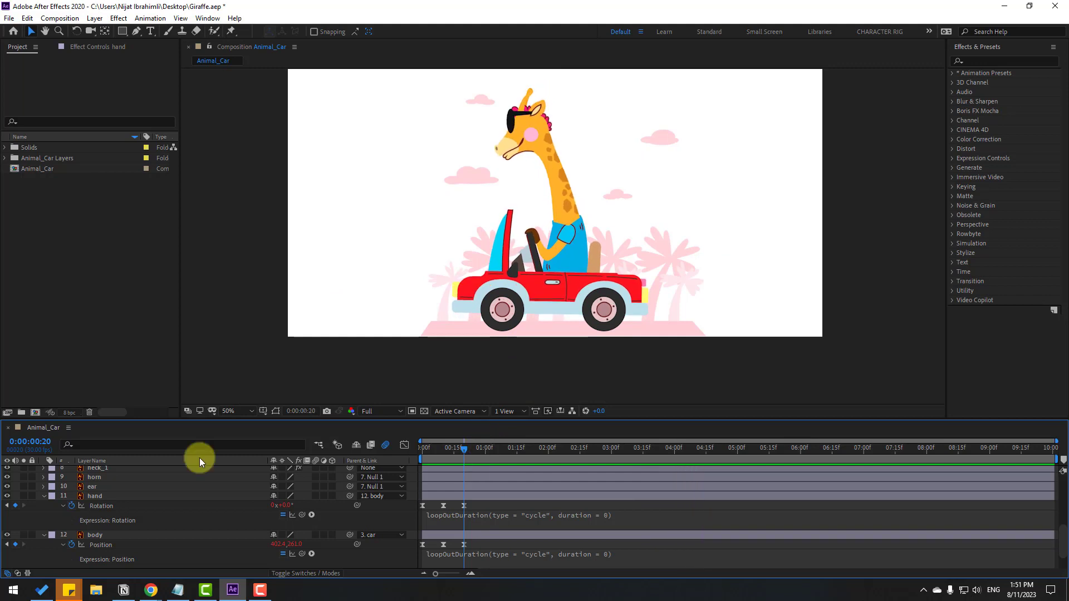
key(space)
key(u)
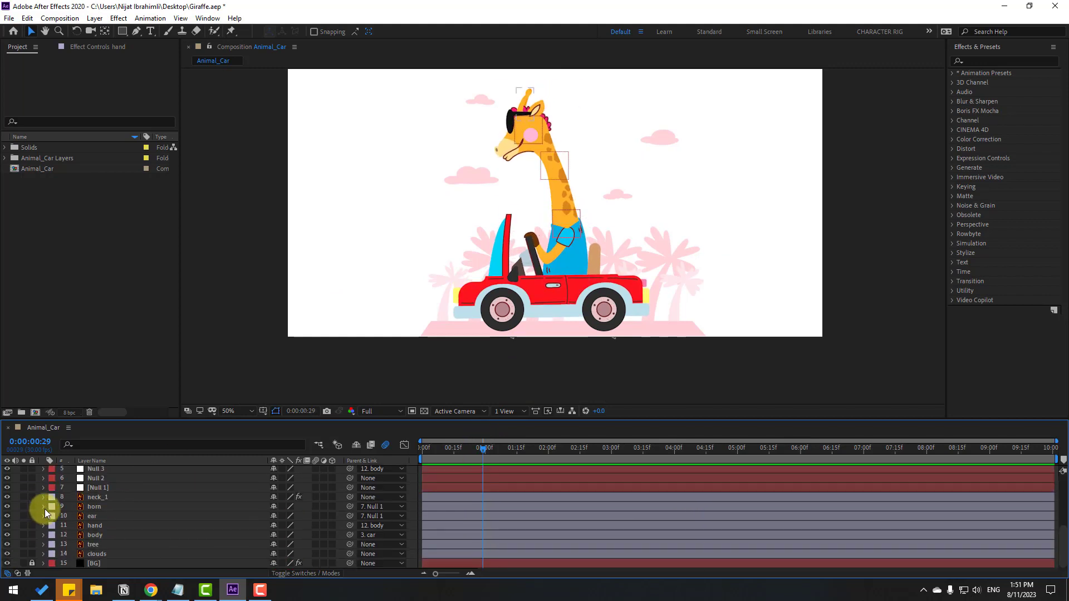
click(108, 499)
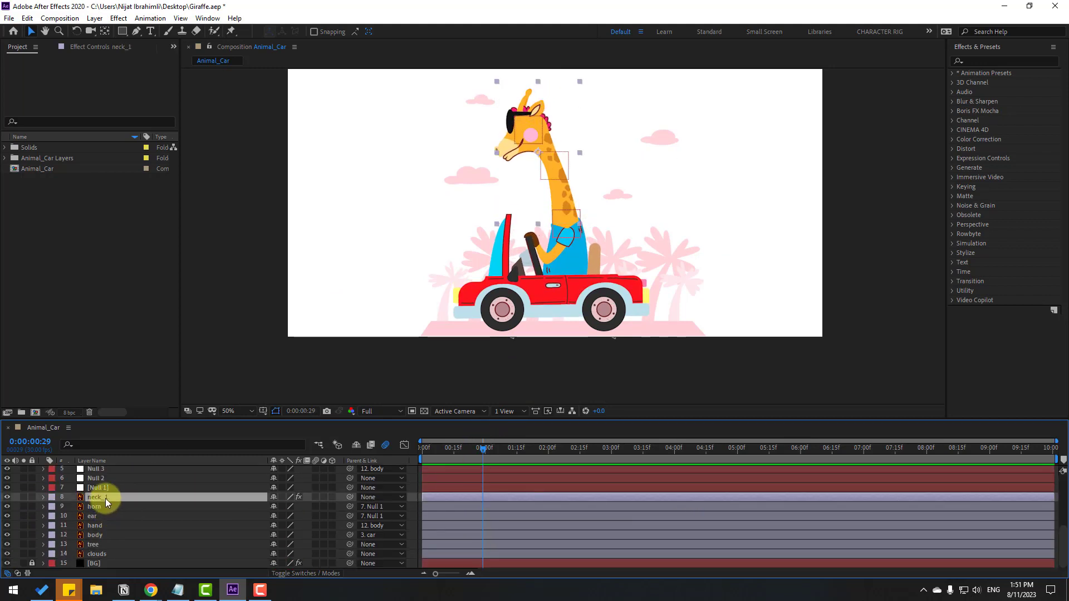
drag(105, 499, 117, 537)
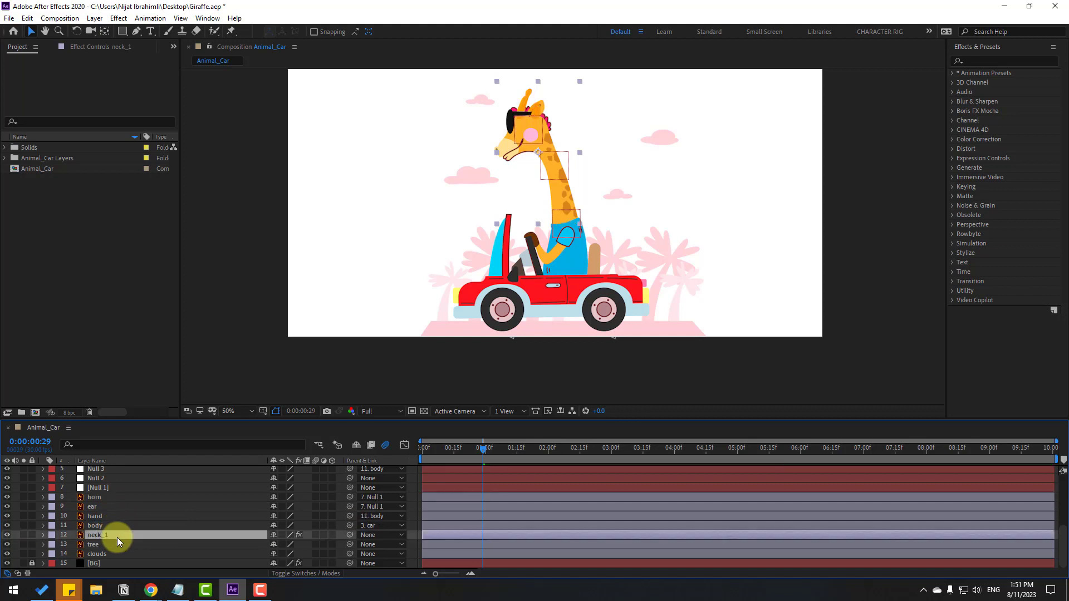
key(space)
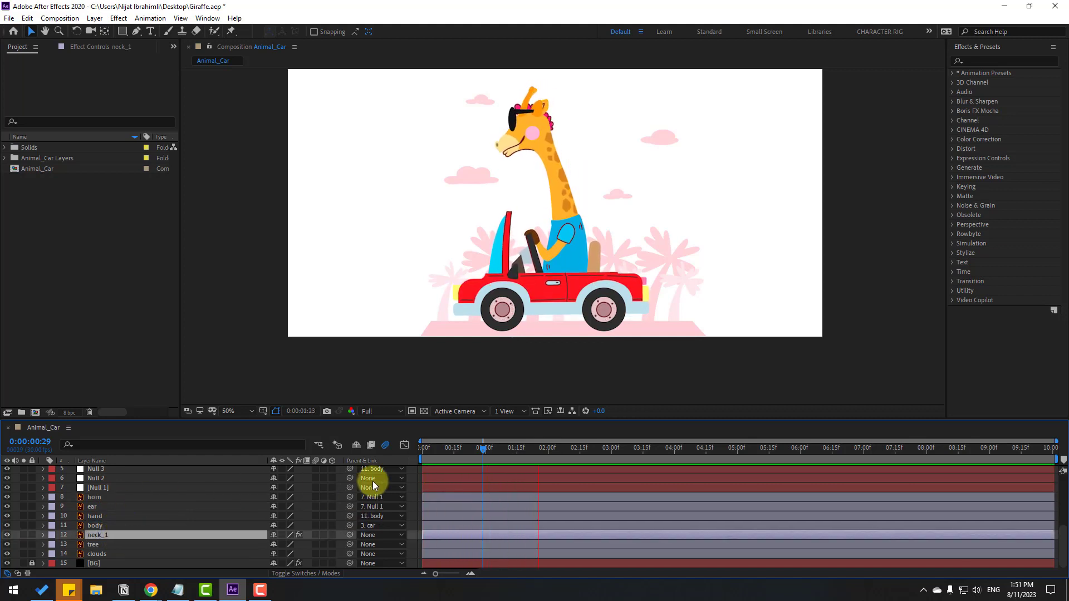
click(424, 449)
Keyframe Null 2's Position at 0, dipped down at 10, and copy the first key to 20 frames
click(99, 479)
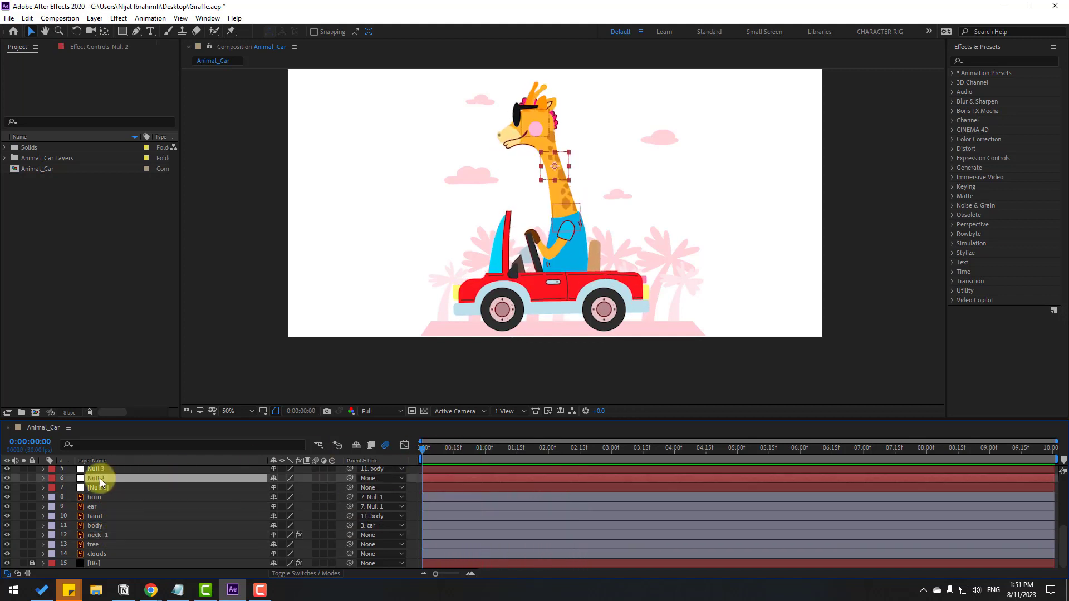
key(p)
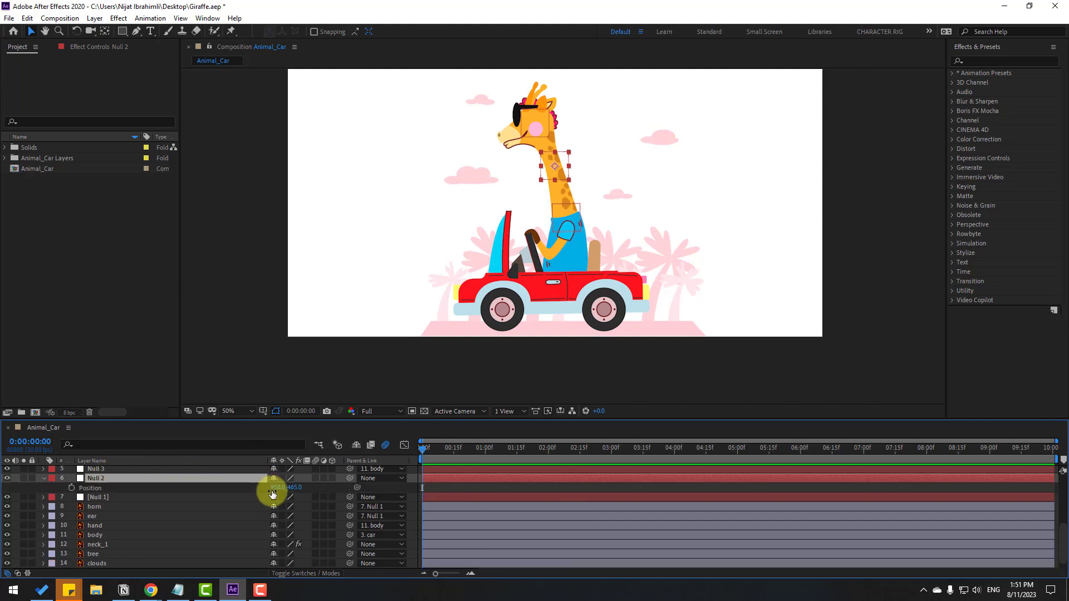
click(71, 488)
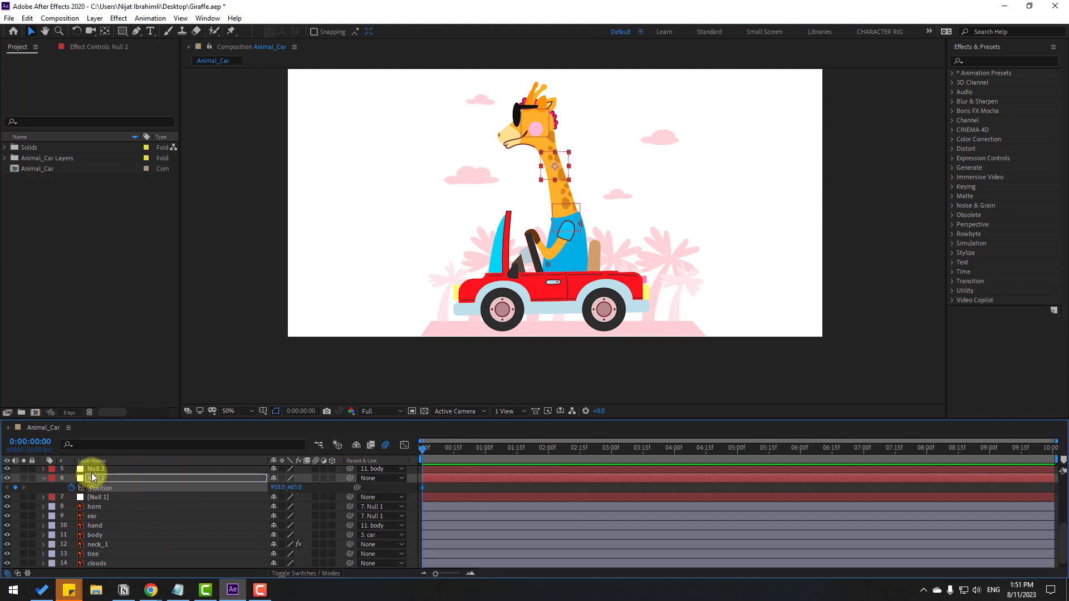
key(shift+Page_Down)
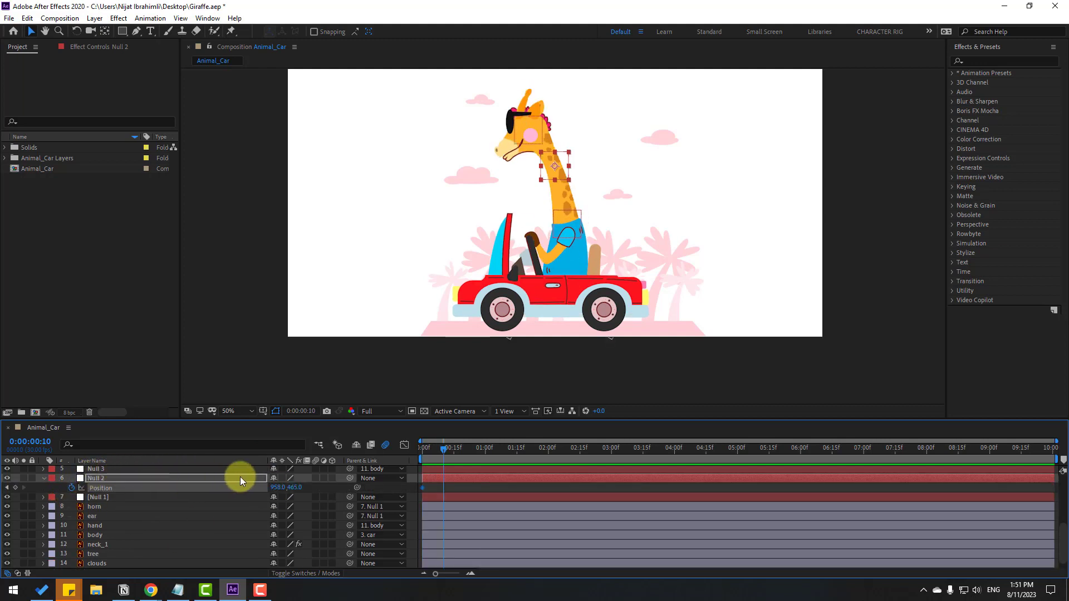
drag(563, 168, 561, 174)
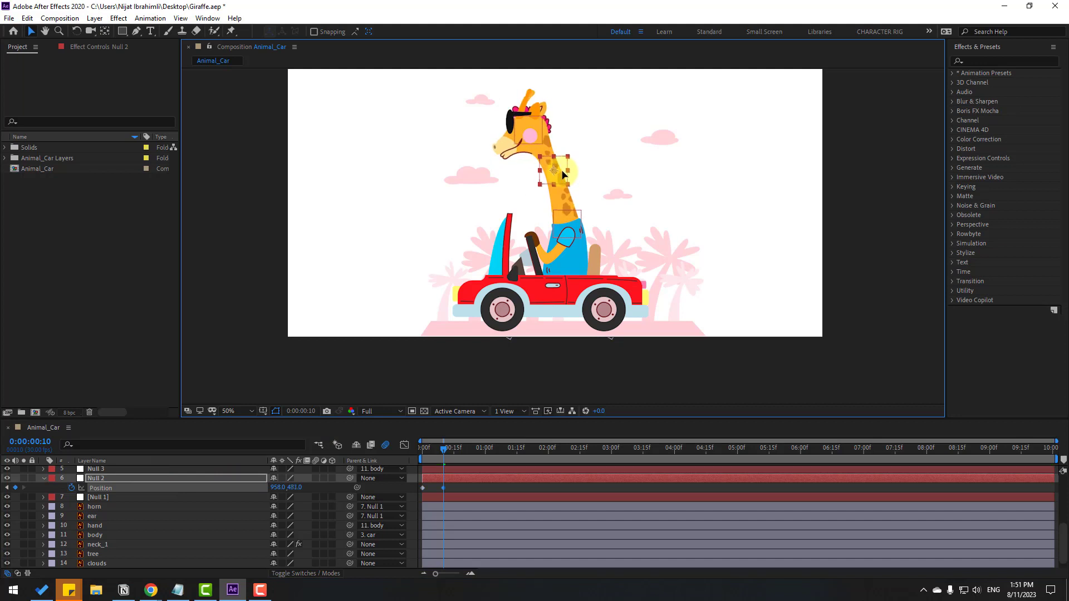
key(shift+Page_Down)
click(423, 487)
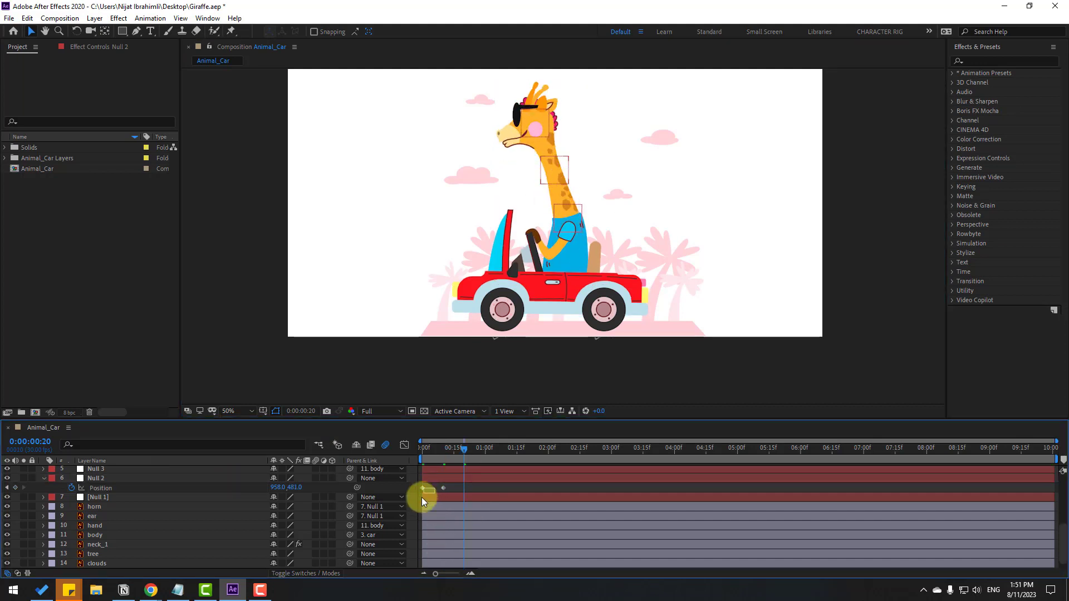
key(ctrl+c)
key(ctrl+v)
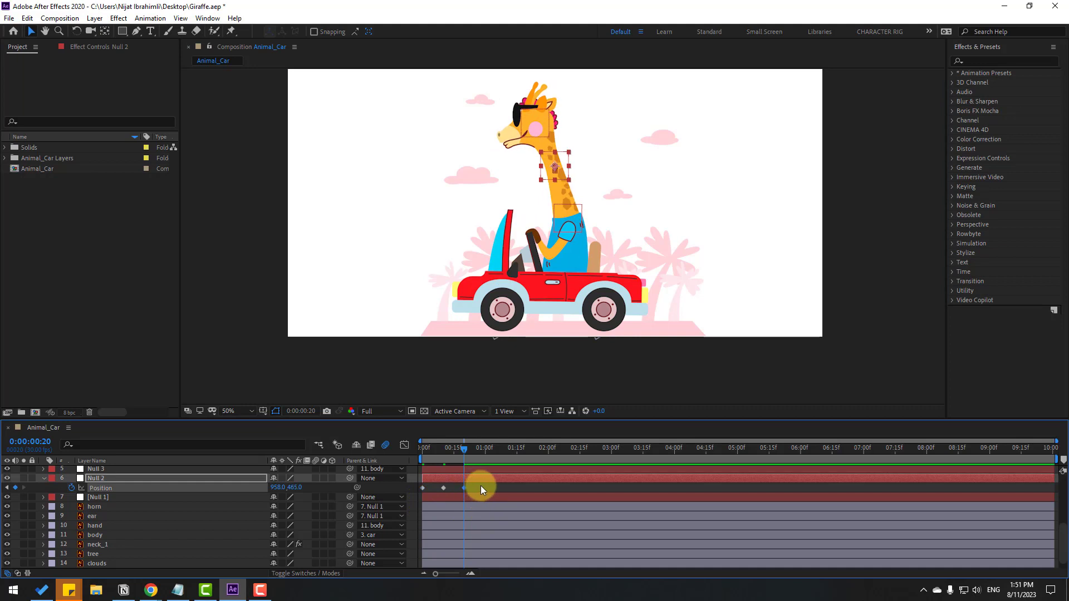
key(space)
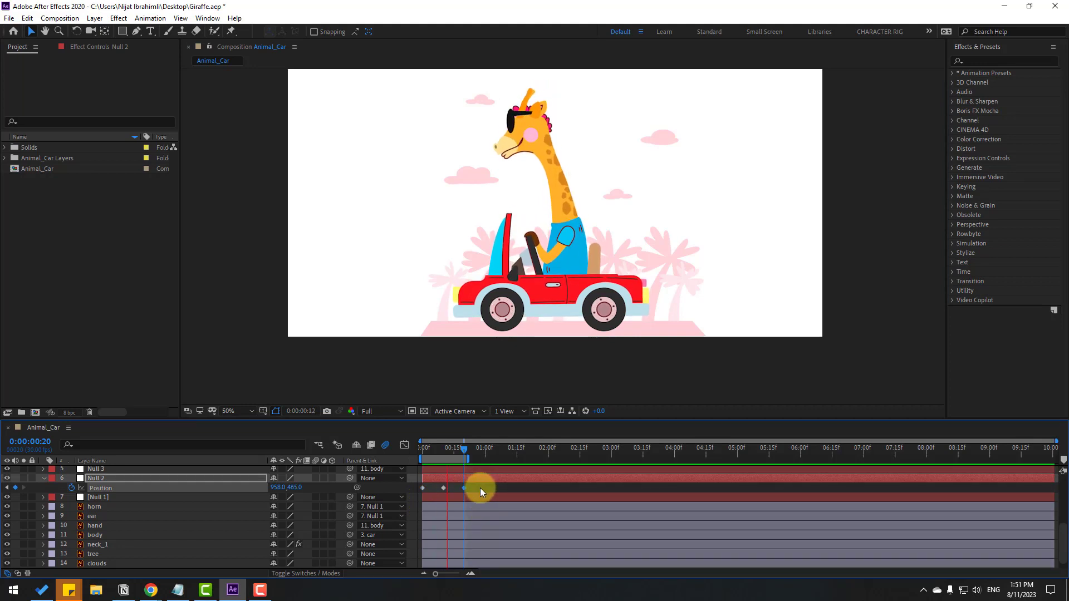
key(space)
Easy Ease Null 2's three Position keyframes and extend the work area to 10 seconds
drag(433, 489, 422, 489)
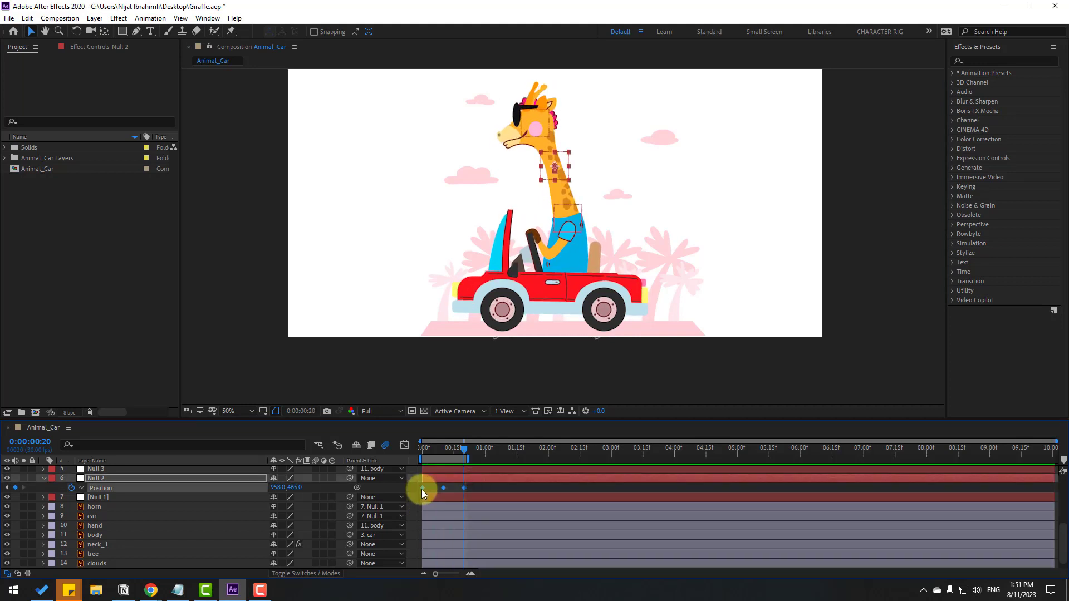
right_click(422, 489)
click(582, 518)
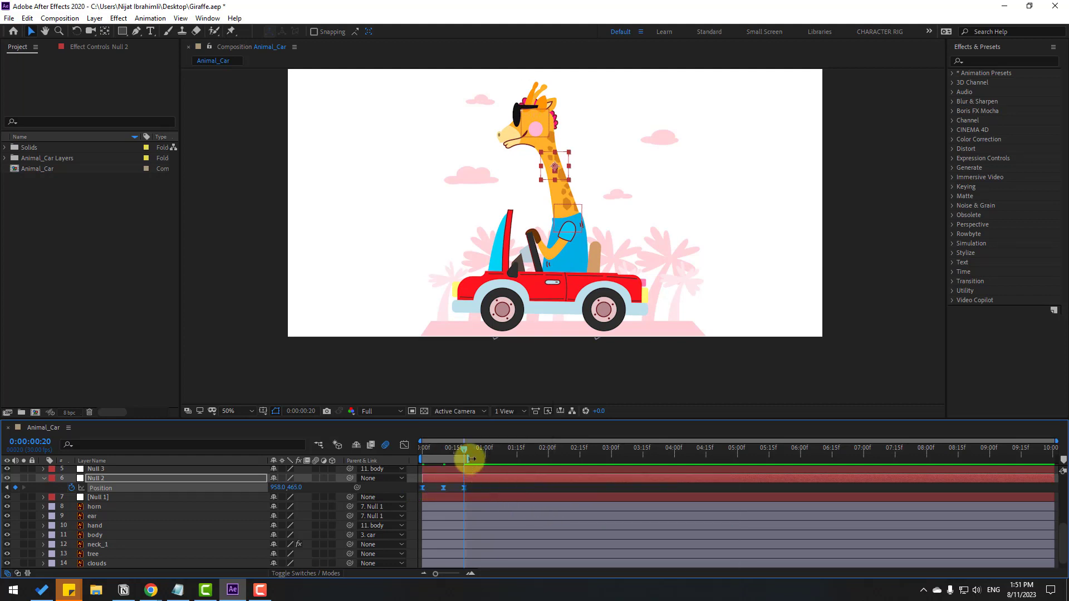
drag(468, 460, 1056, 459)
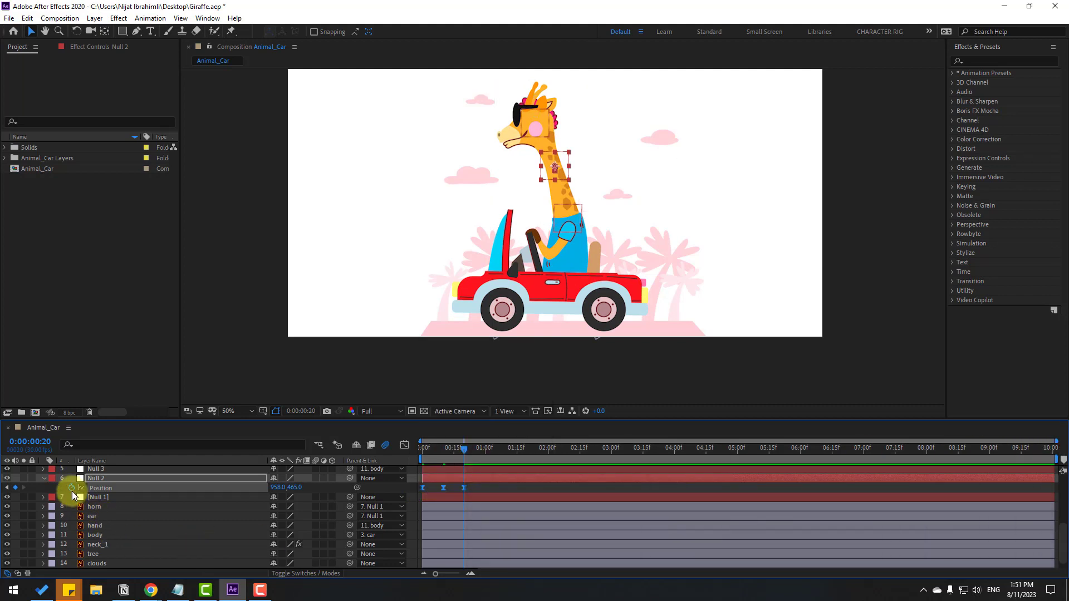
Add a loopOutDuration cycle expression to Null 2's Position and preview at 25% zoom
alt+click(72, 488)
click(315, 499)
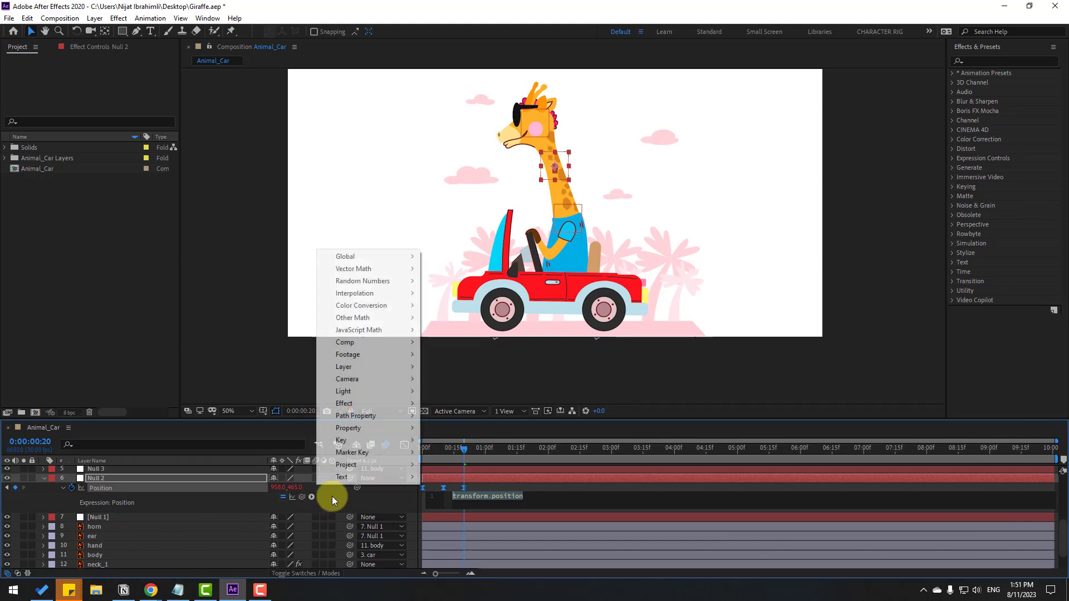
mouse_move(377, 429)
click(494, 318)
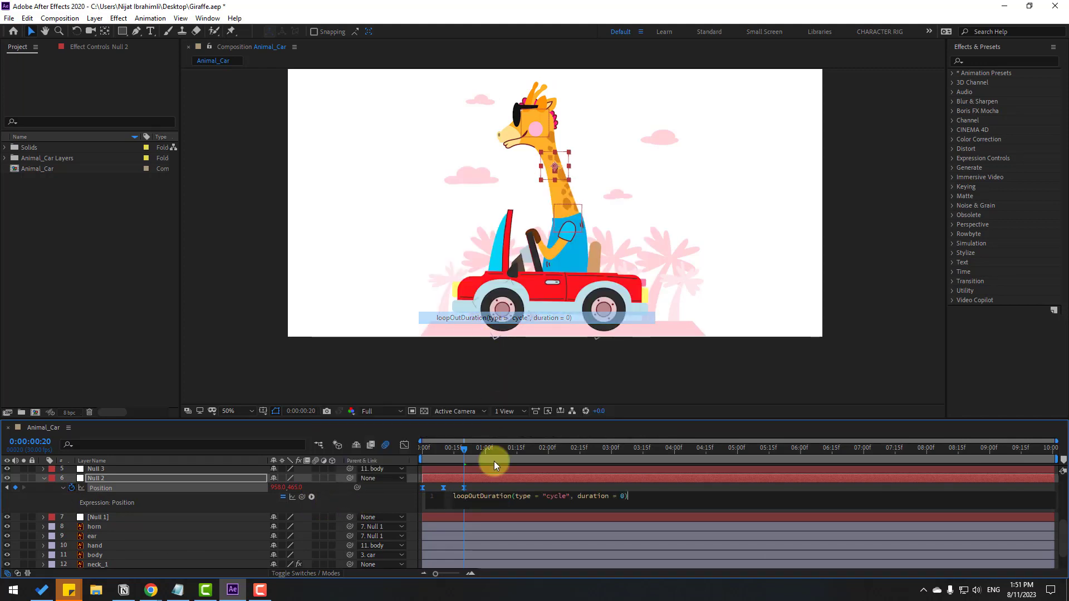
click(490, 487)
key(space)
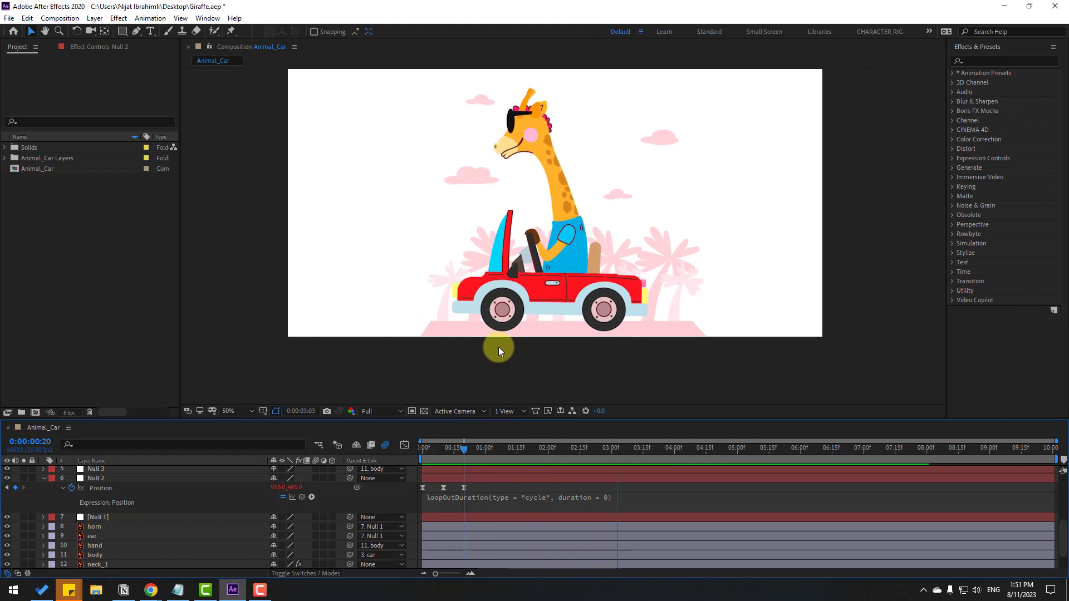
key(comma)
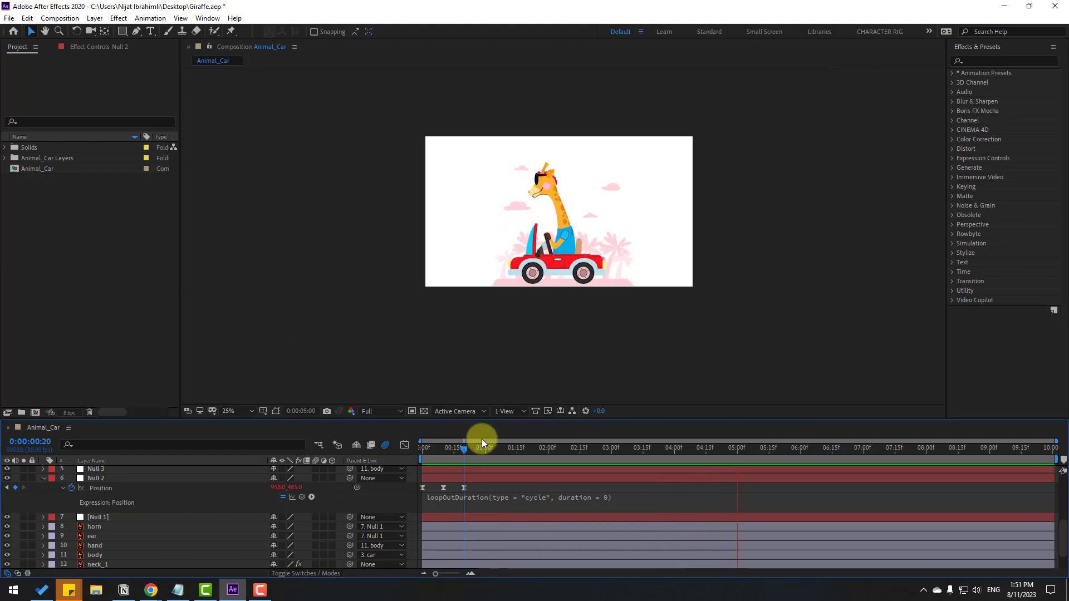
key(space)
Select the tree layer and search Effects & Presets for 'tile'
click(46, 479)
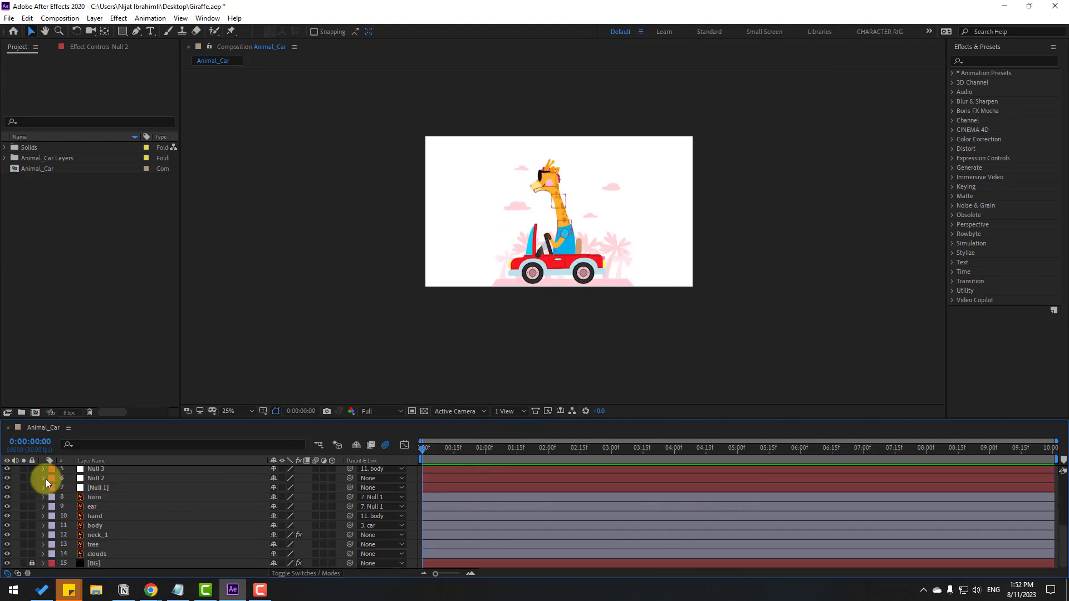
click(97, 547)
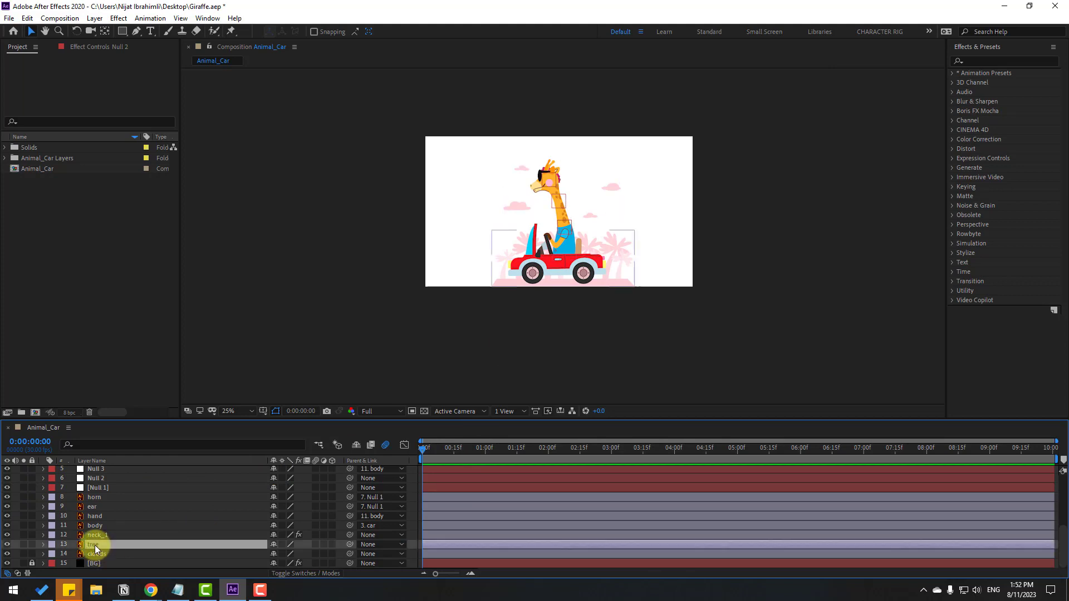
click(983, 60)
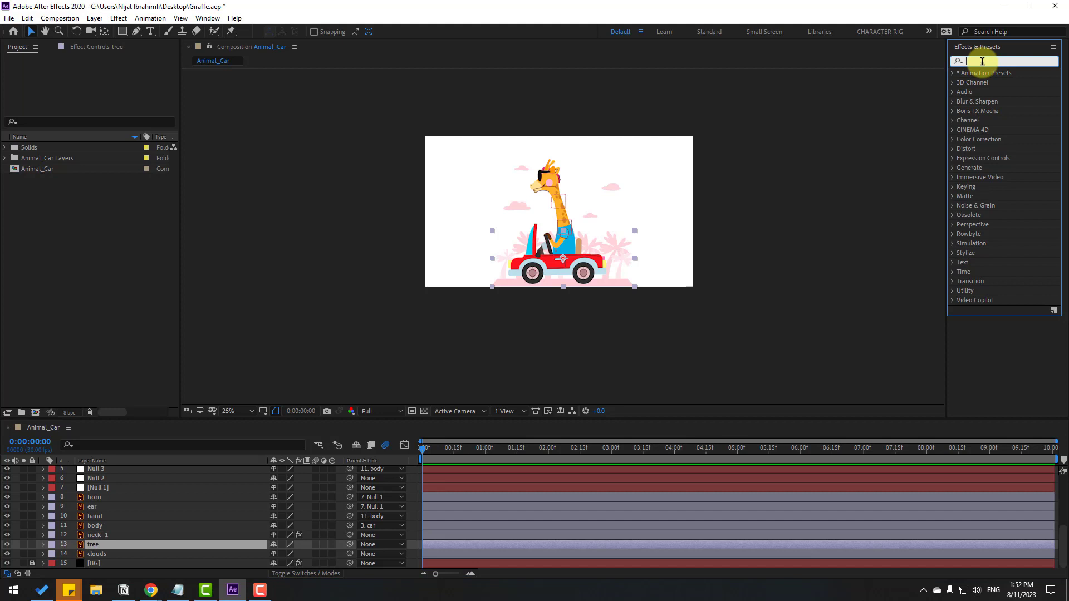
text(r)
key(BackSpace)
text(tile)
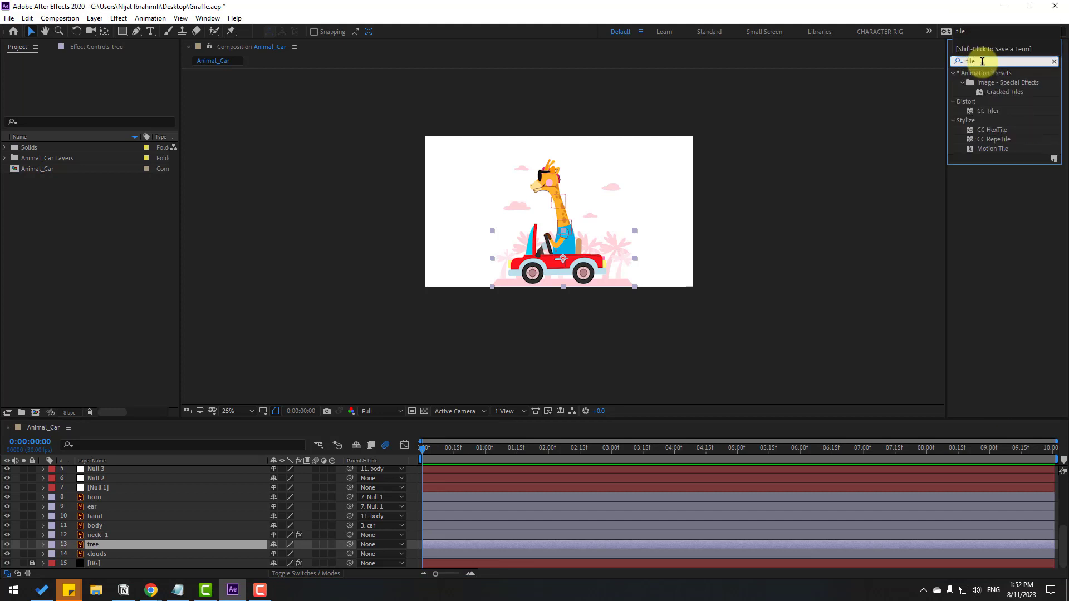
Apply CC RepeTile to the tree layer and move its Position X to 1525.3
drag(992, 139, 89, 546)
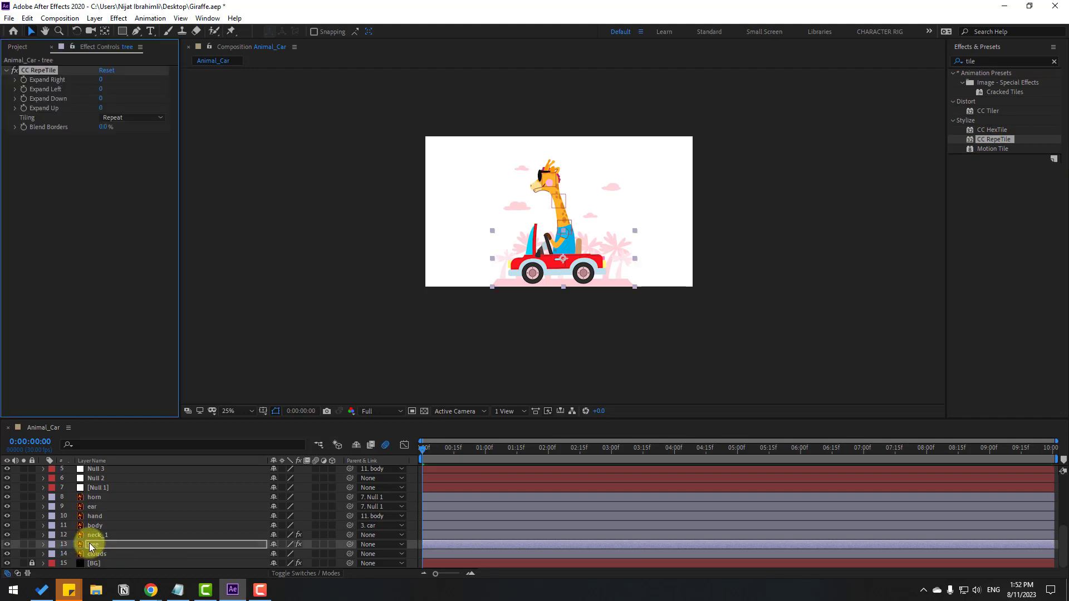
key(p)
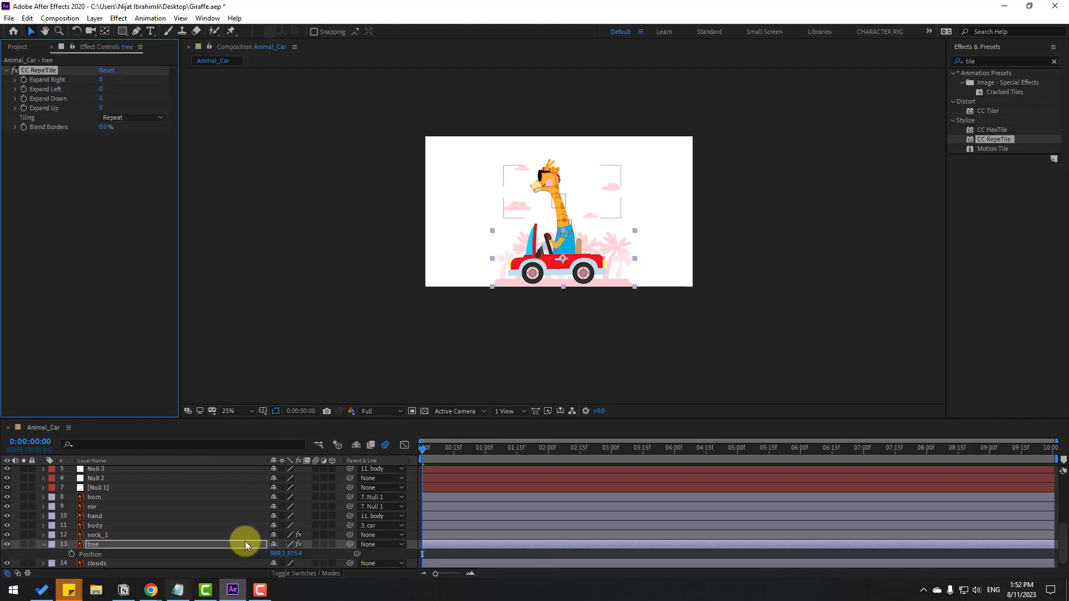
drag(274, 554, 567, 546)
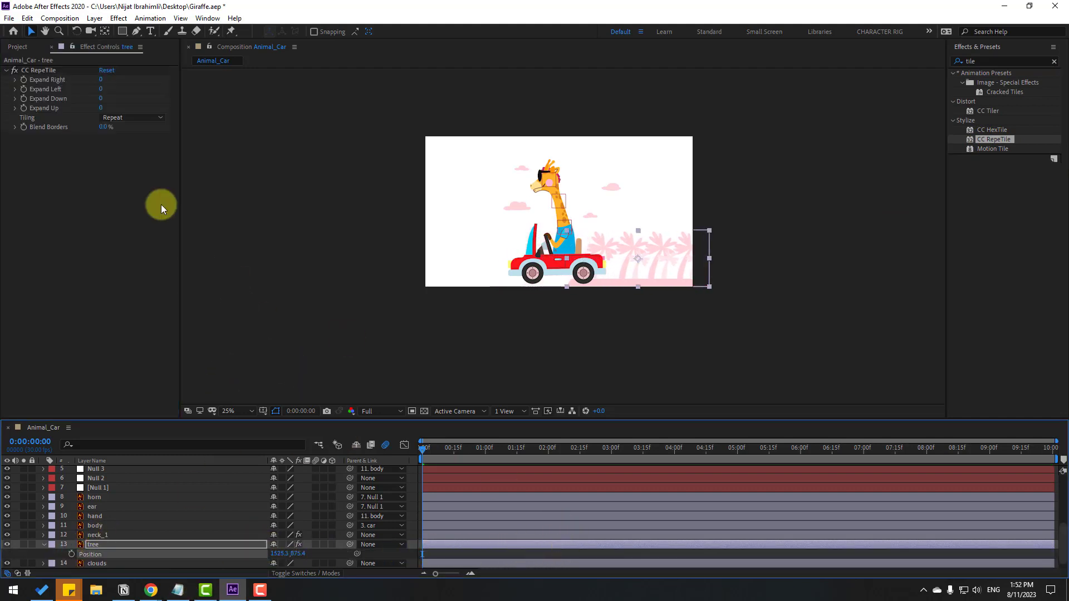
Set the trees' CC RepeTile Expand Left to 2000 and keyframe Position from X 1450.3 to 4240.3
click(101, 90)
text(2000)
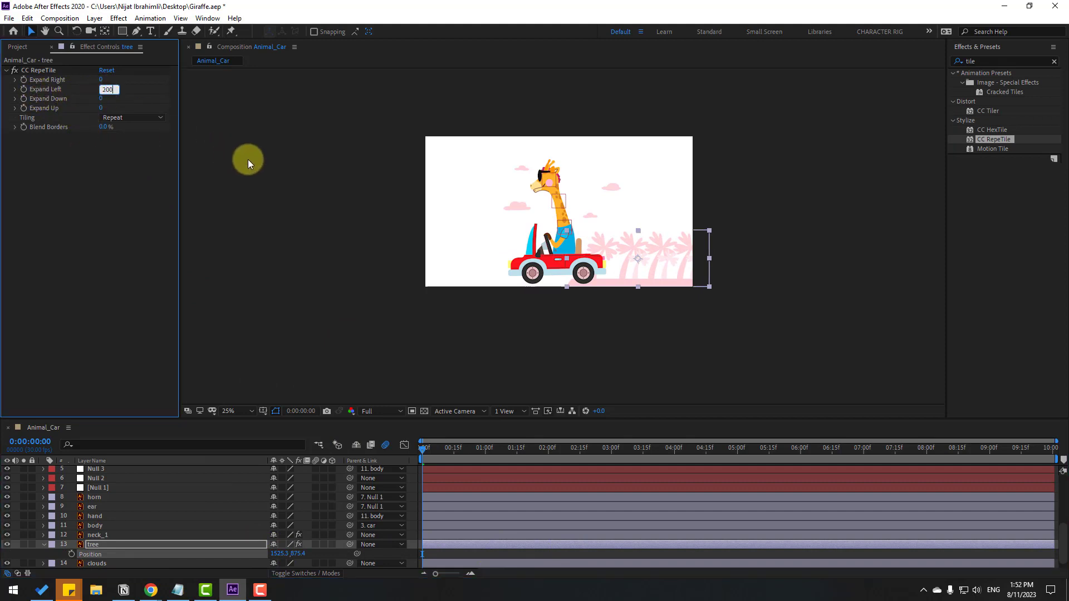
key(Return)
click(67, 557)
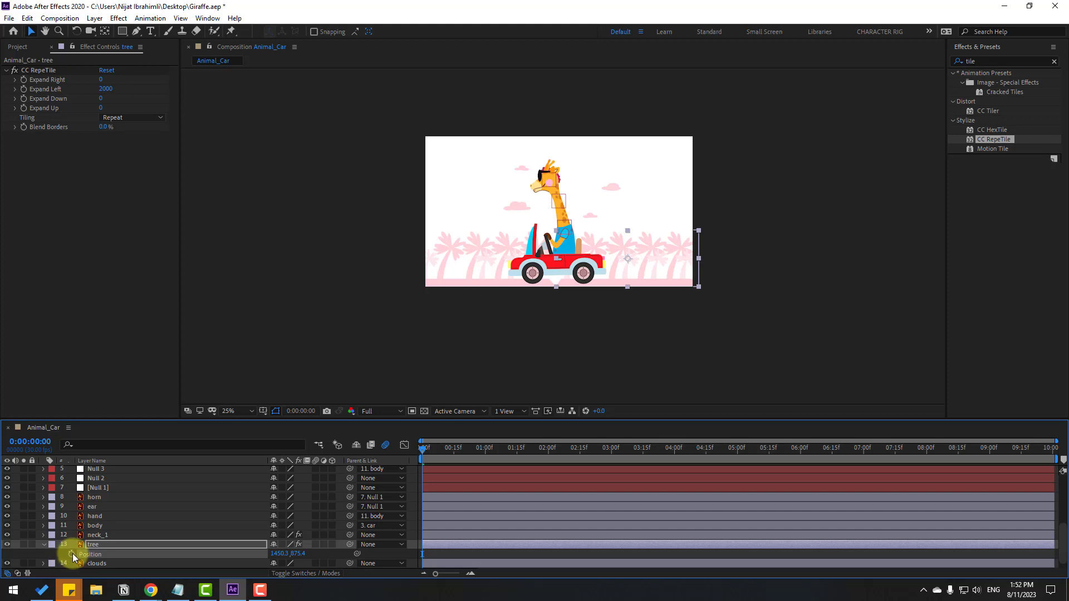
click(71, 554)
drag(456, 456, 1058, 478)
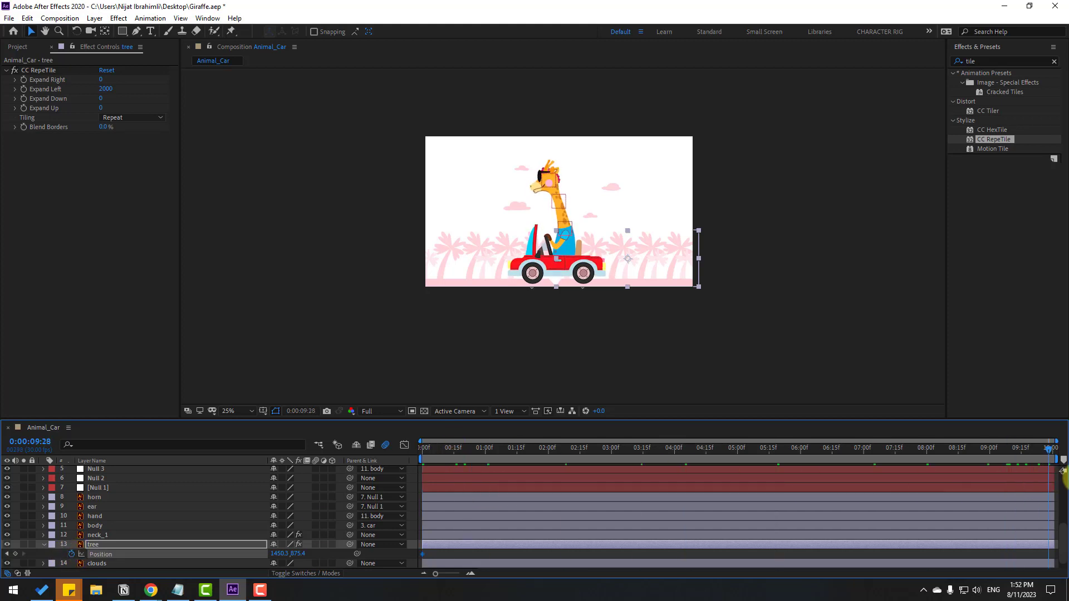
drag(280, 556, 435, 555)
key(space)
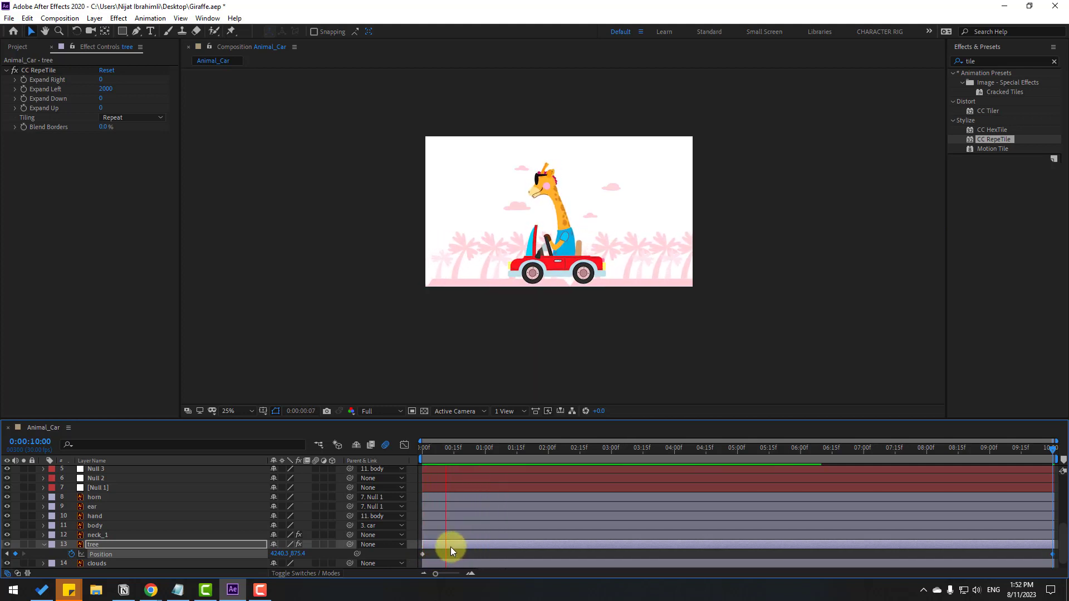
key(space)
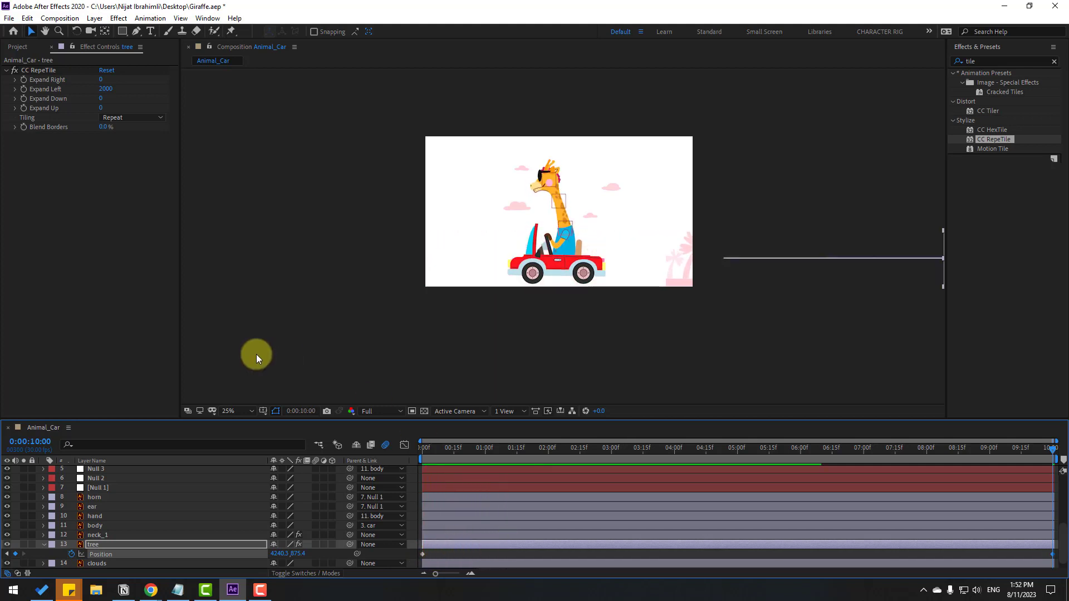
Raise Expand Left to 10000 and move the trees' end position to about X 10454.3, then preview
click(106, 89)
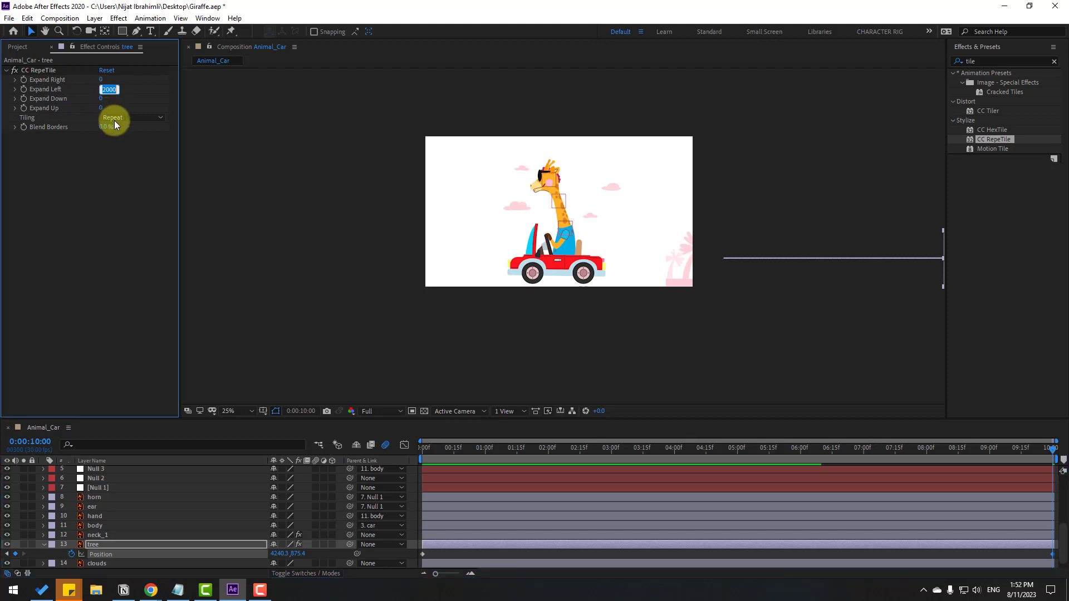
key(Return)
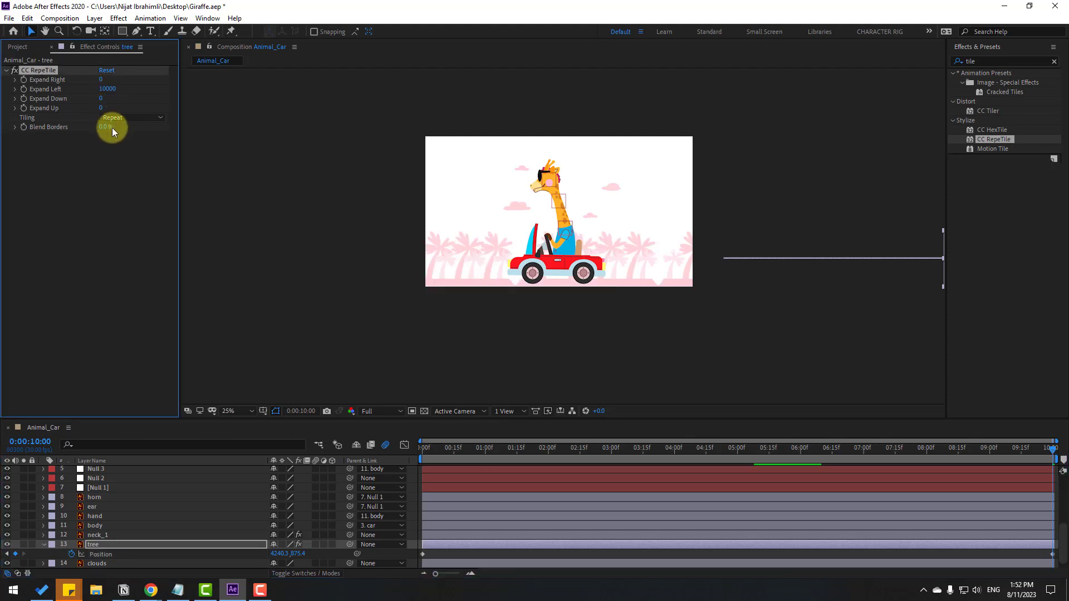
drag(283, 553, 616, 559)
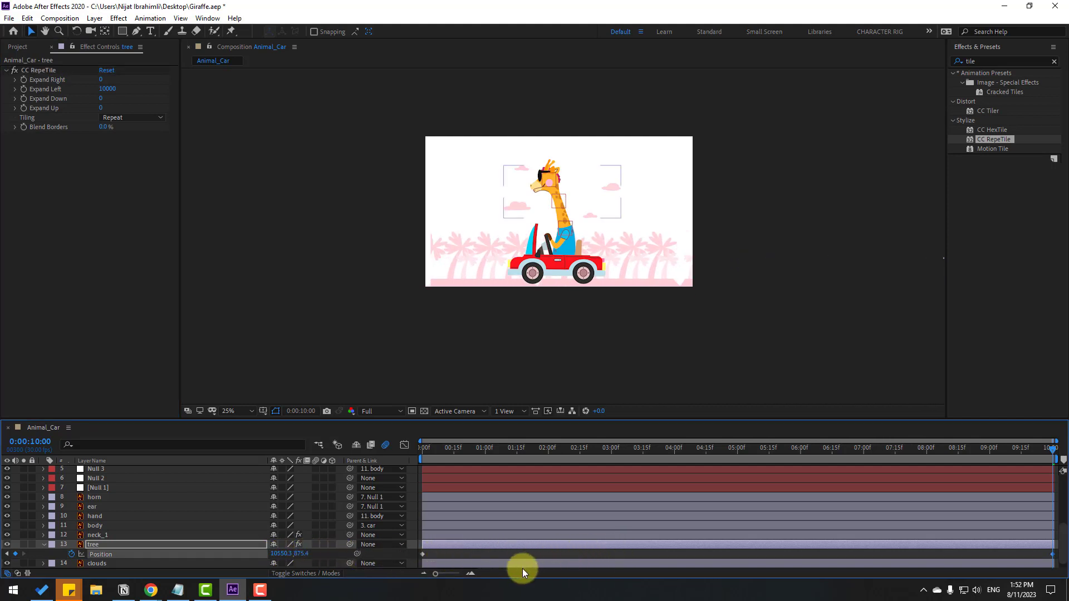
drag(297, 557, 242, 555)
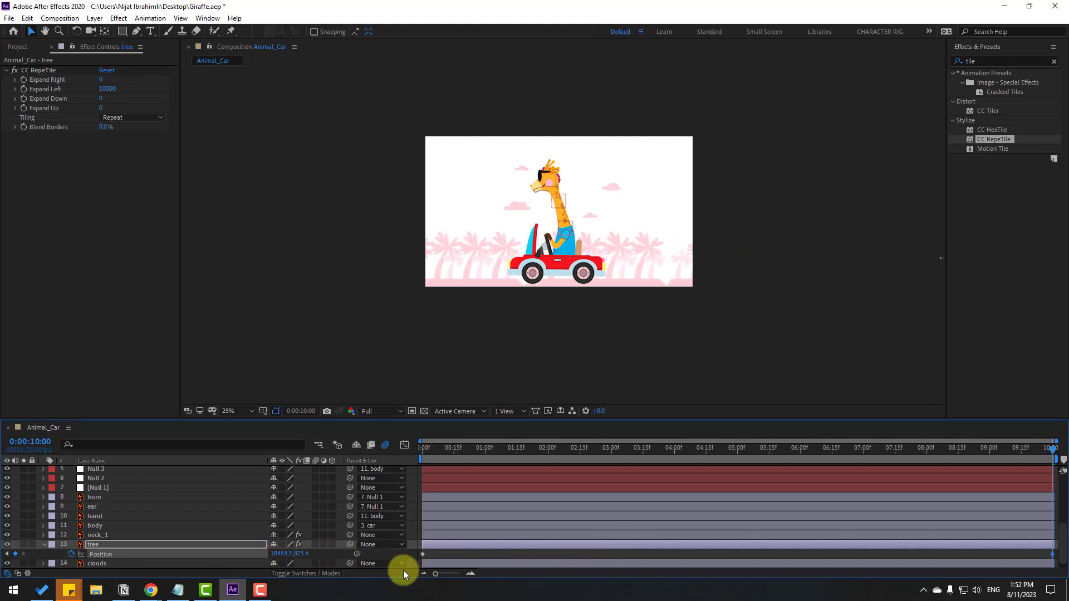
click(443, 555)
key(space)
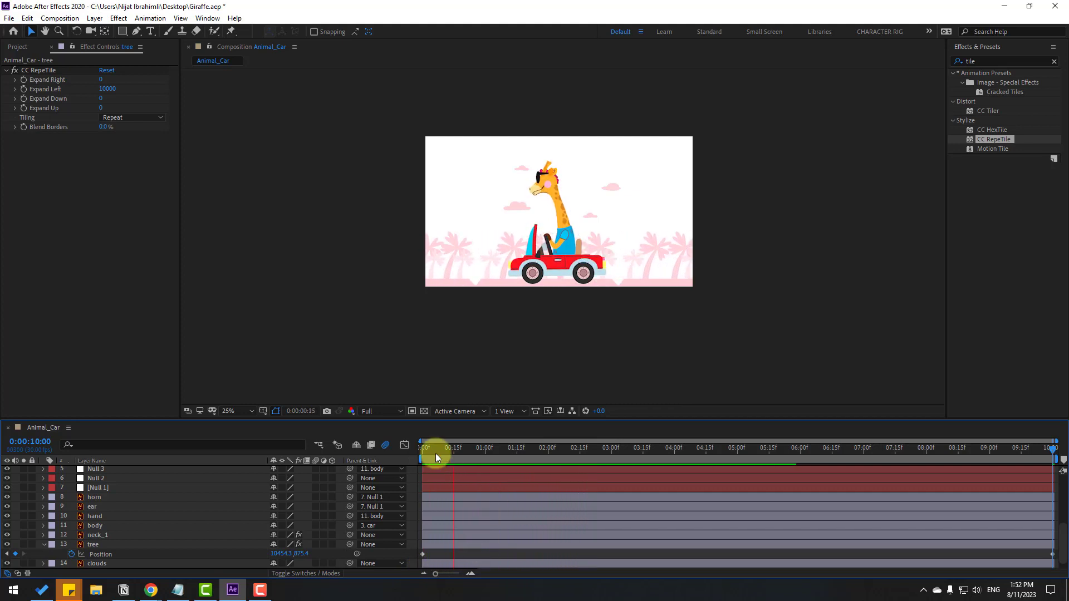
key(space)
Raise the palm-tree strip to about Y 571 and nudge the clouds layer upward
click(102, 554)
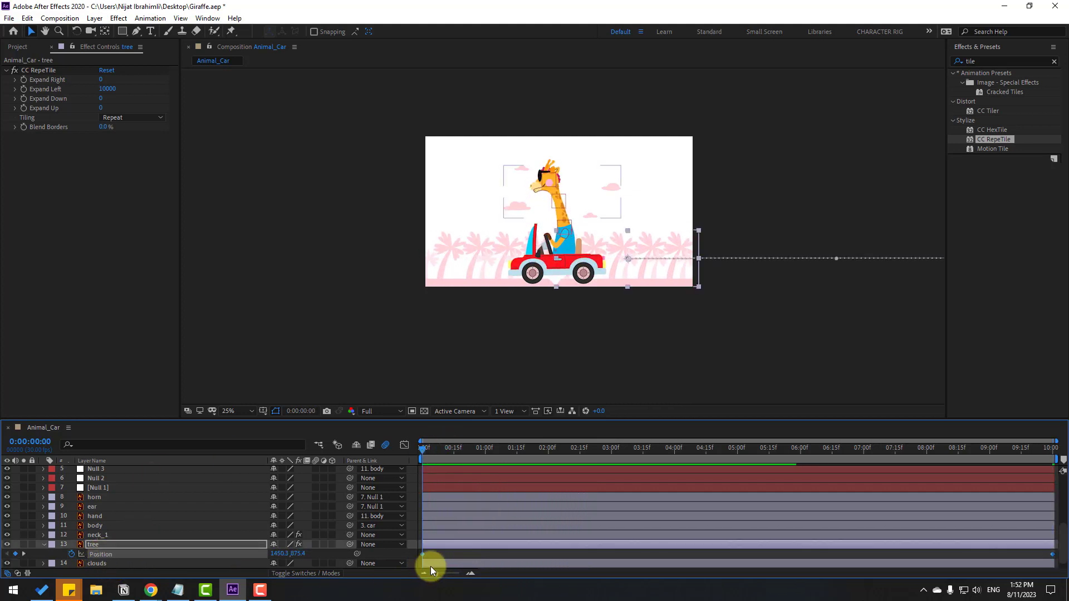
drag(292, 555, 167, 595)
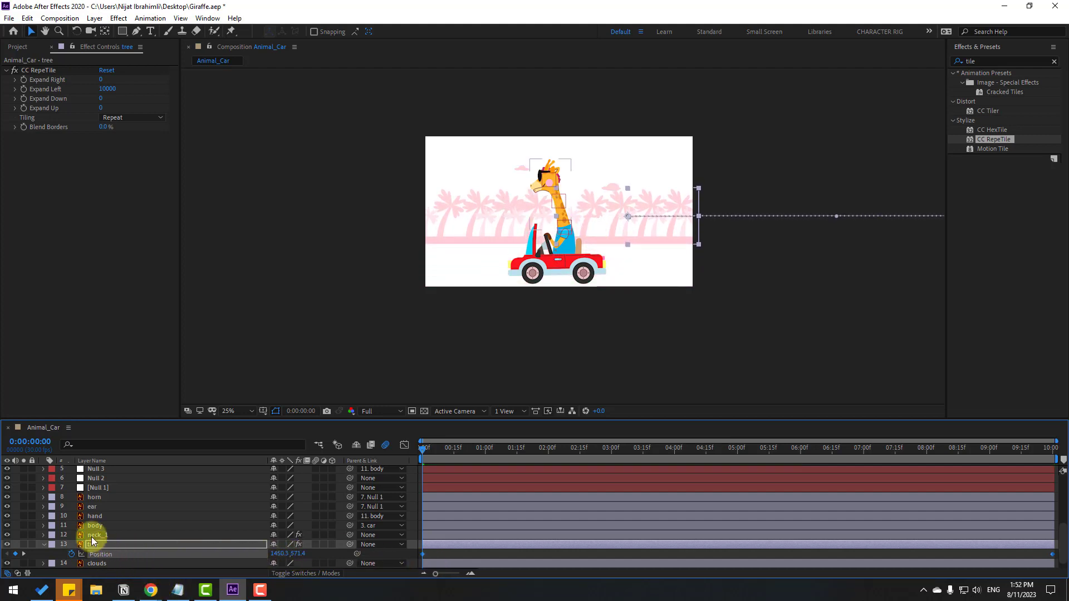
click(97, 564)
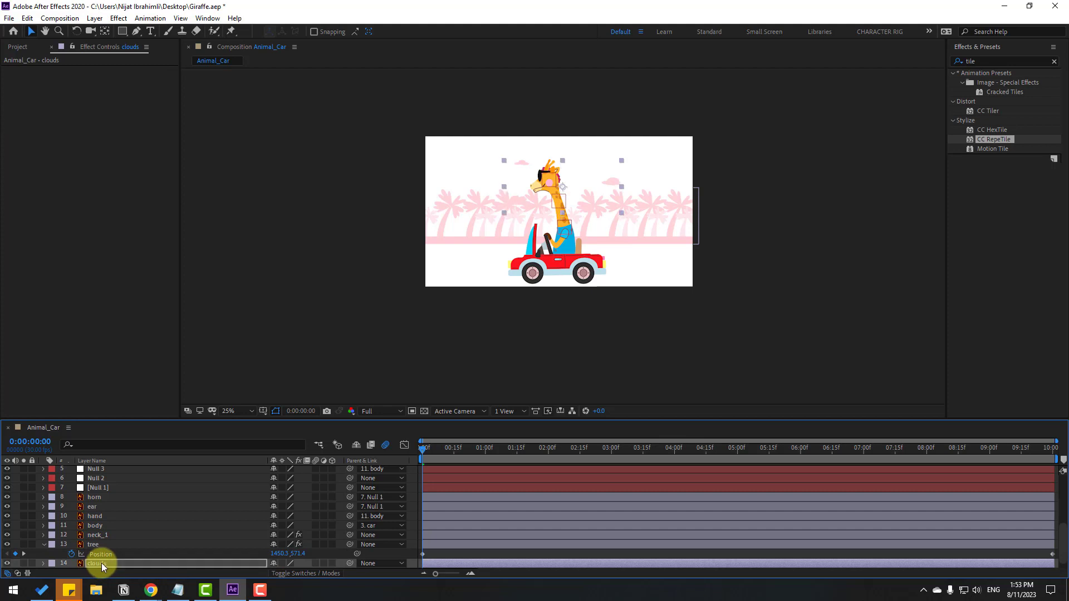
key(shift+Up)
key(shift+Up)
key(shift+Up)
key(shift+Up)
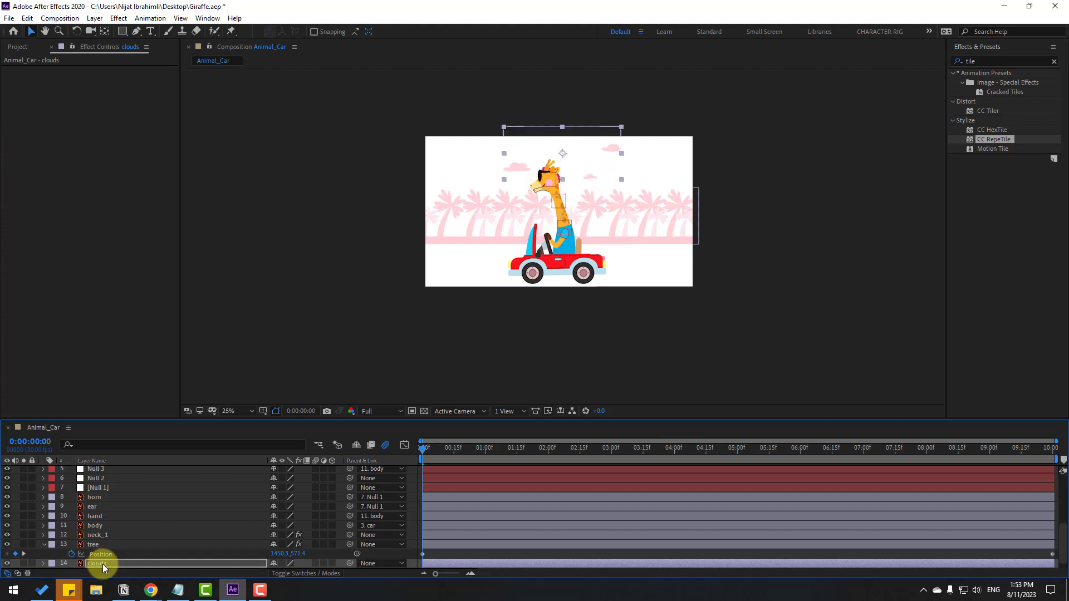
click(44, 544)
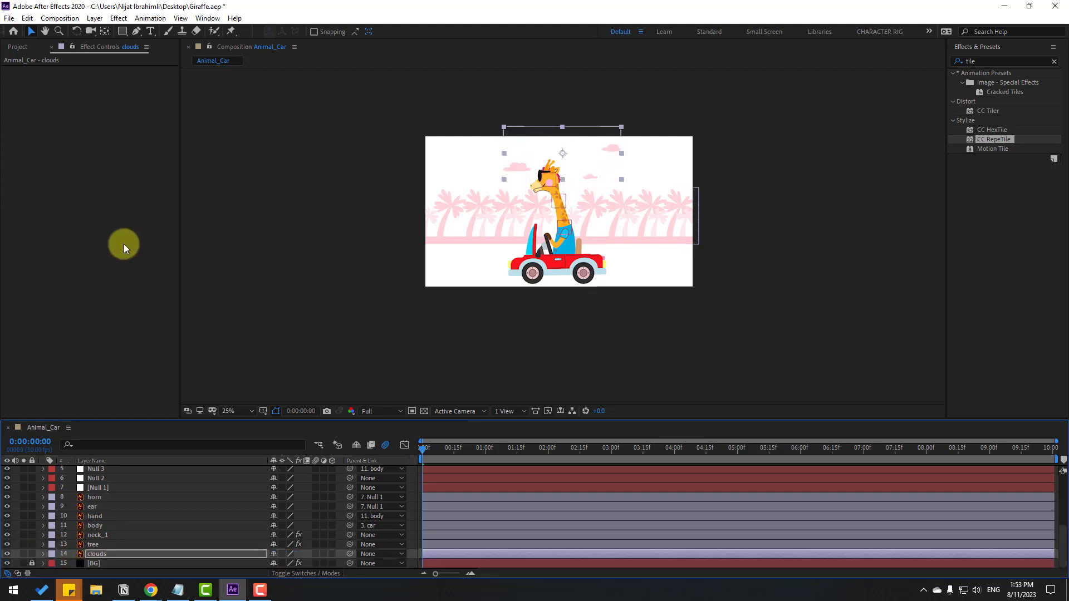
Create a new pale pink solid layer named ground
click(95, 18)
mouse_move(223, 31)
click(309, 45)
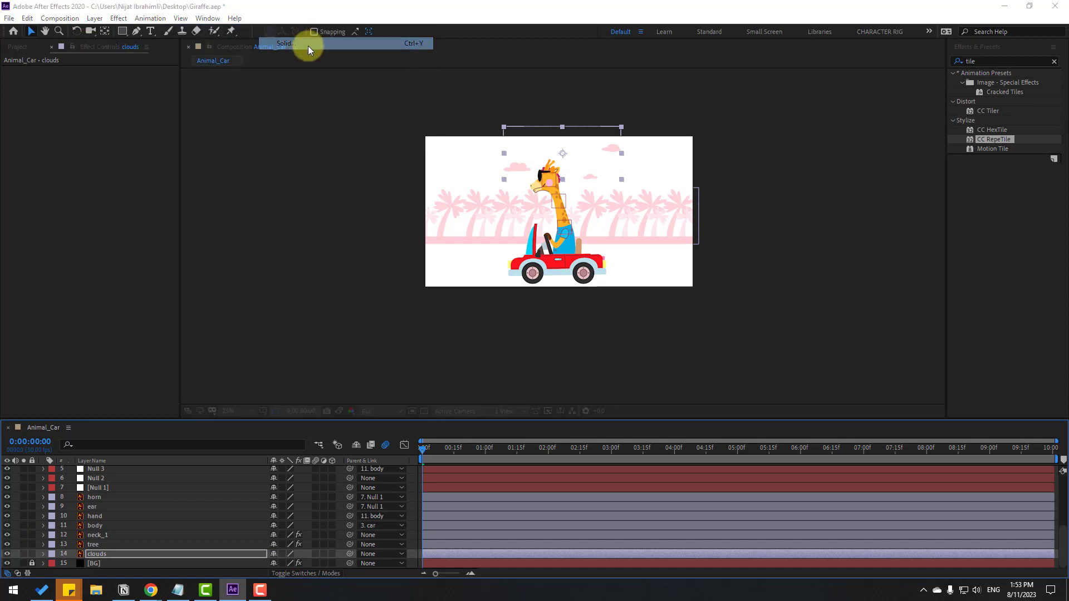
click(676, 489)
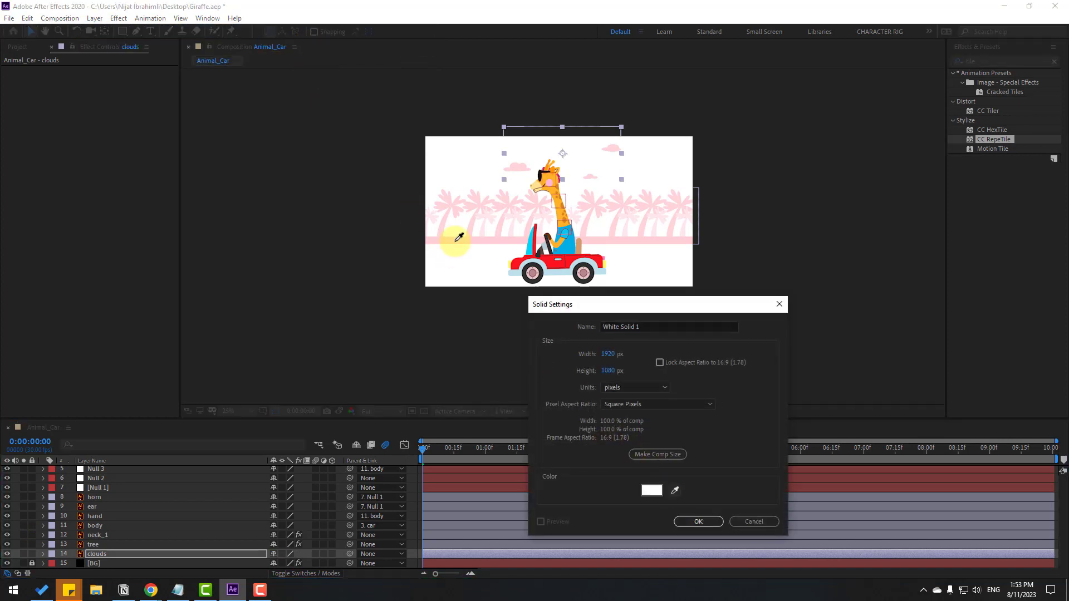
click(662, 500)
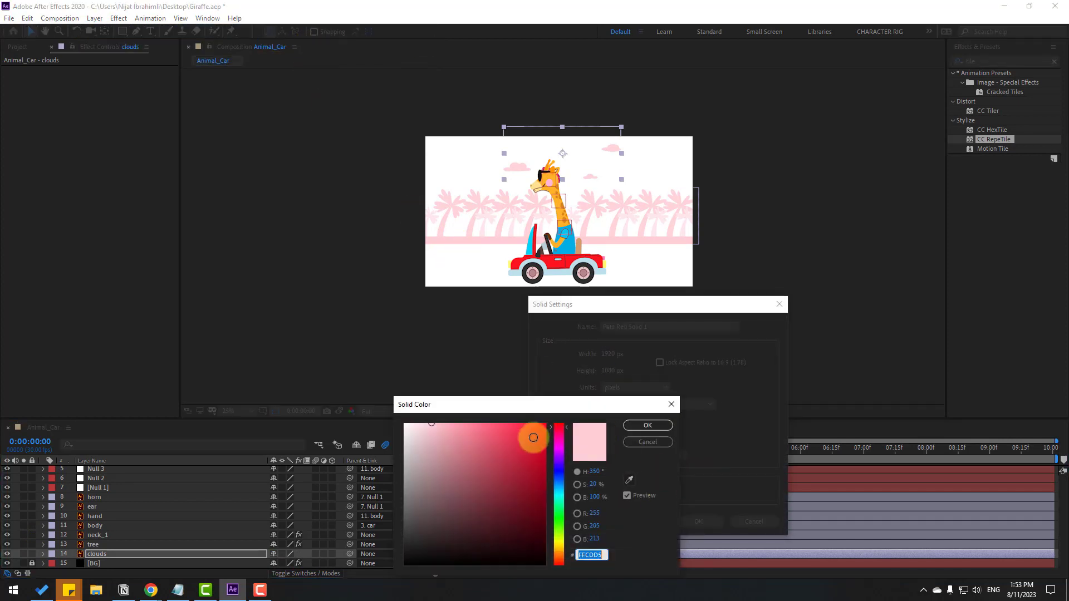
drag(533, 437, 434, 435)
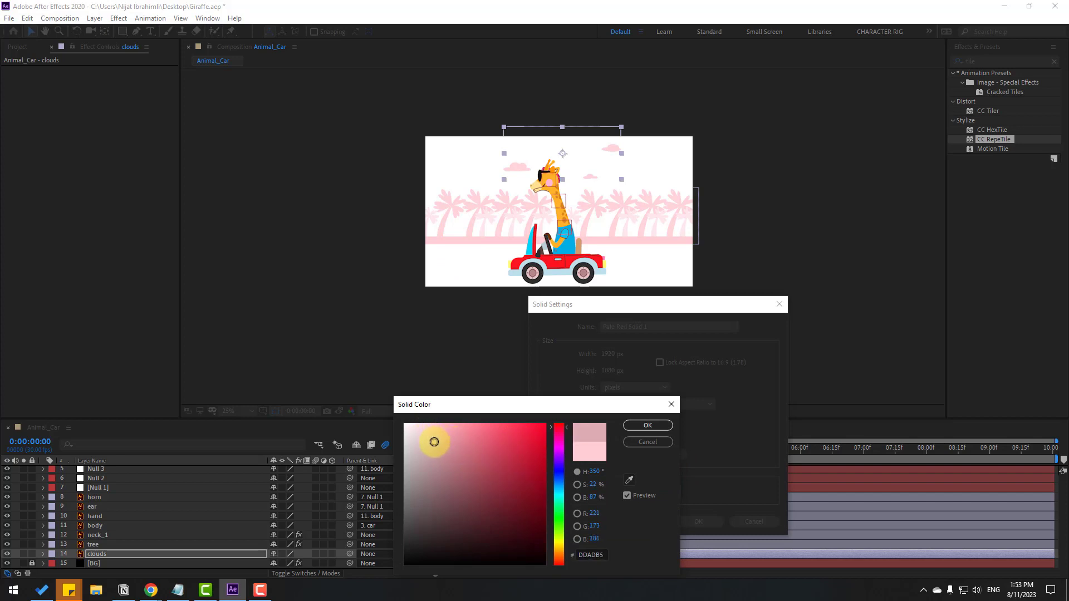
click(641, 426)
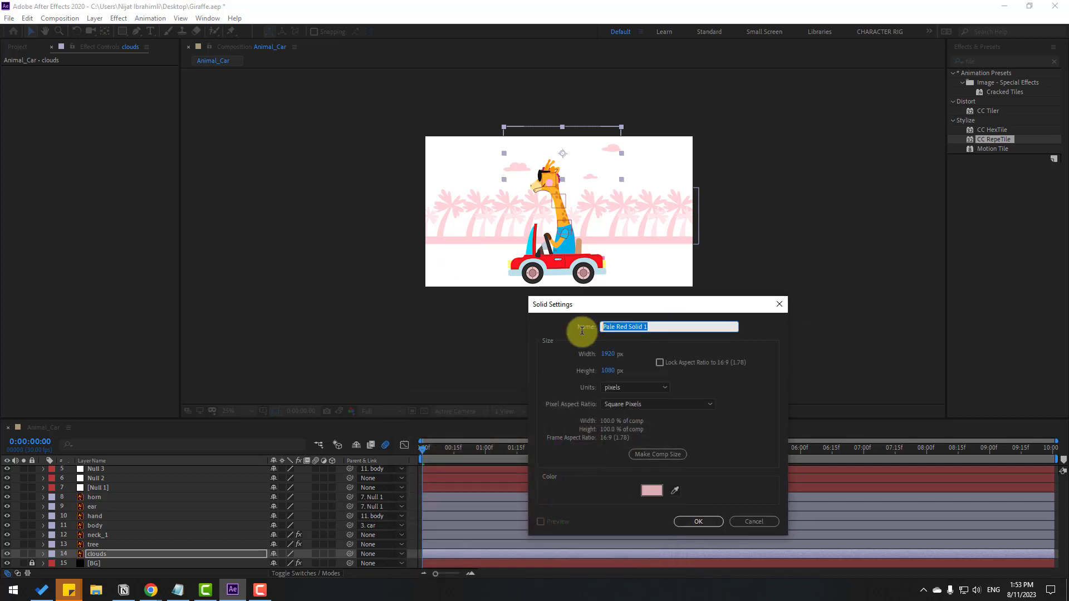
click(691, 523)
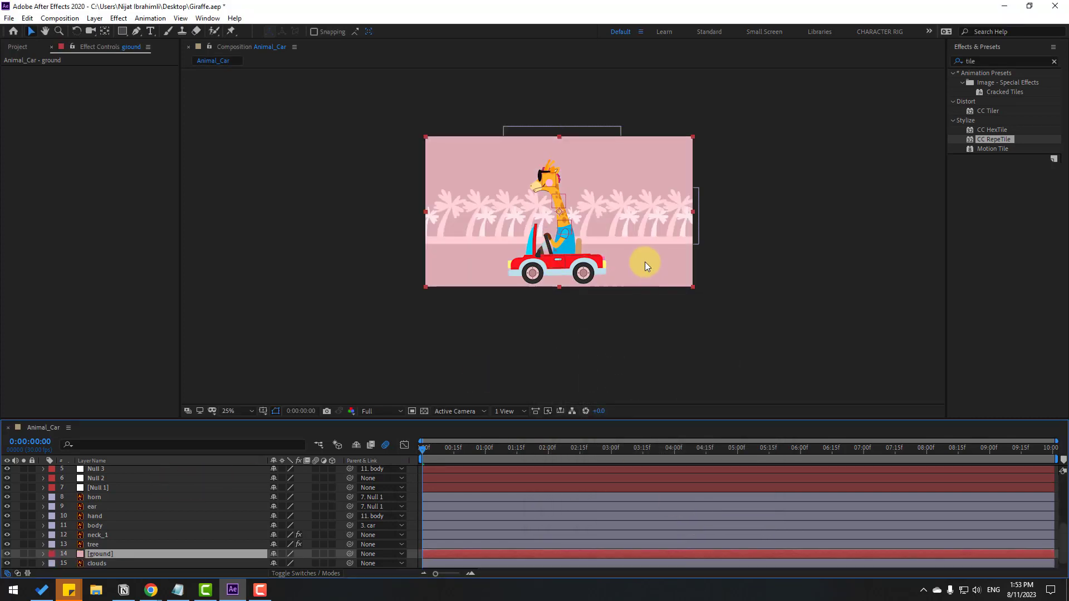
Move the ground solid down to form a strip at the frame's bottom and preview
drag(645, 261, 644, 366)
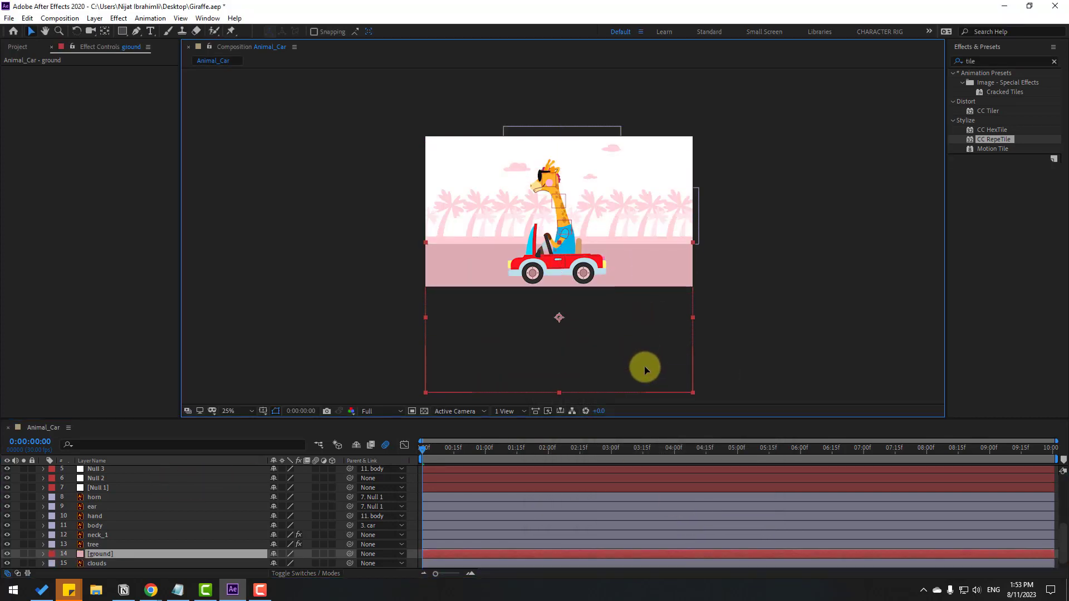
click(813, 319)
key(space)
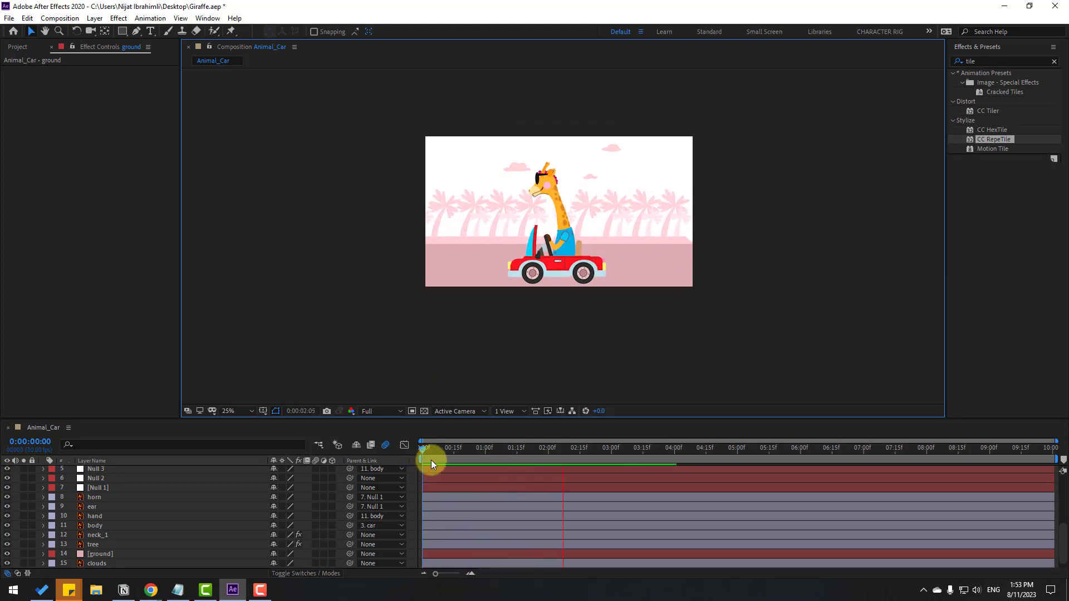
key(space)
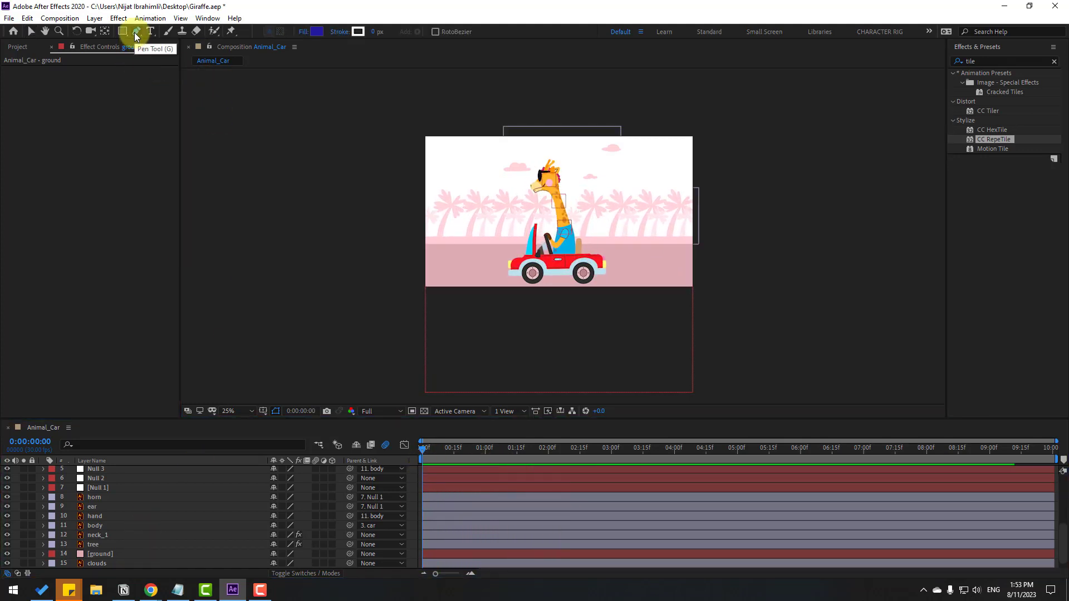
Draw a straight horizontal line across the ground with the Pen tool
click(135, 33)
click(421, 263)
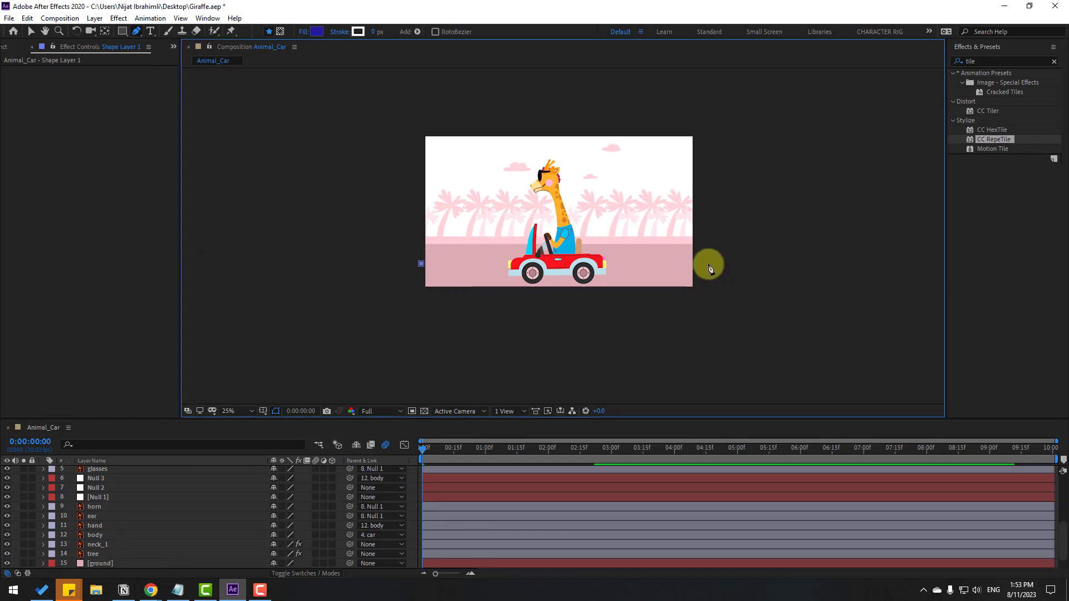
click(700, 264)
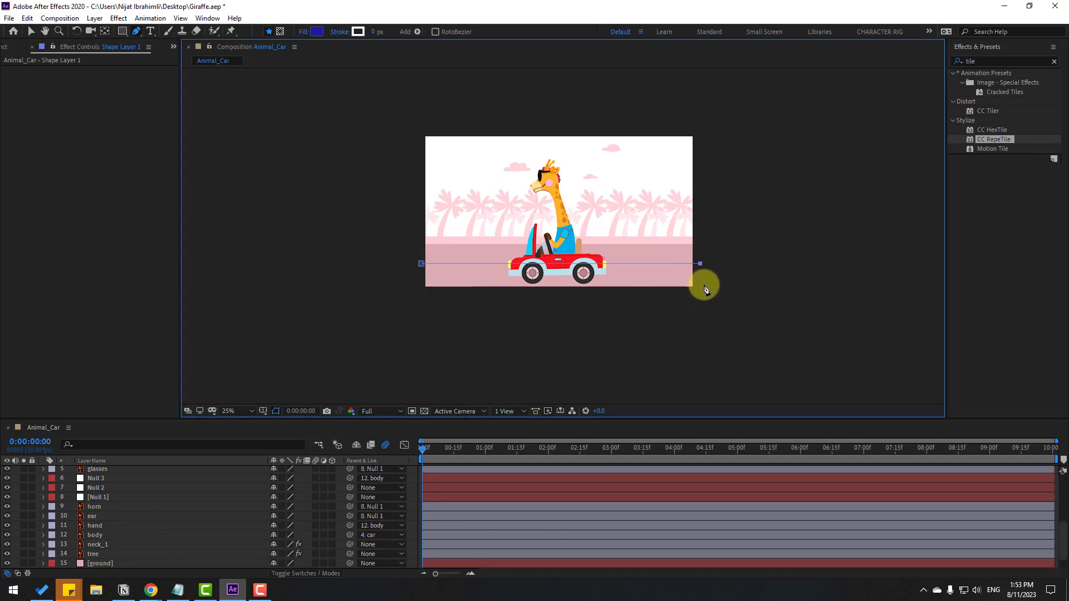
click(31, 32)
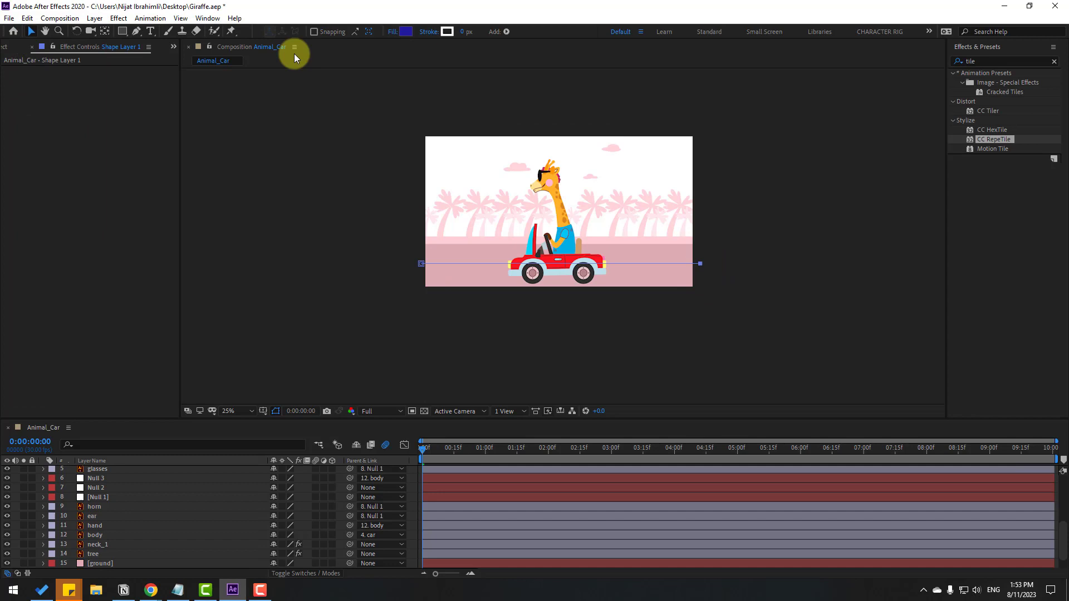
Give the line no fill and a thick white stroke
click(391, 32)
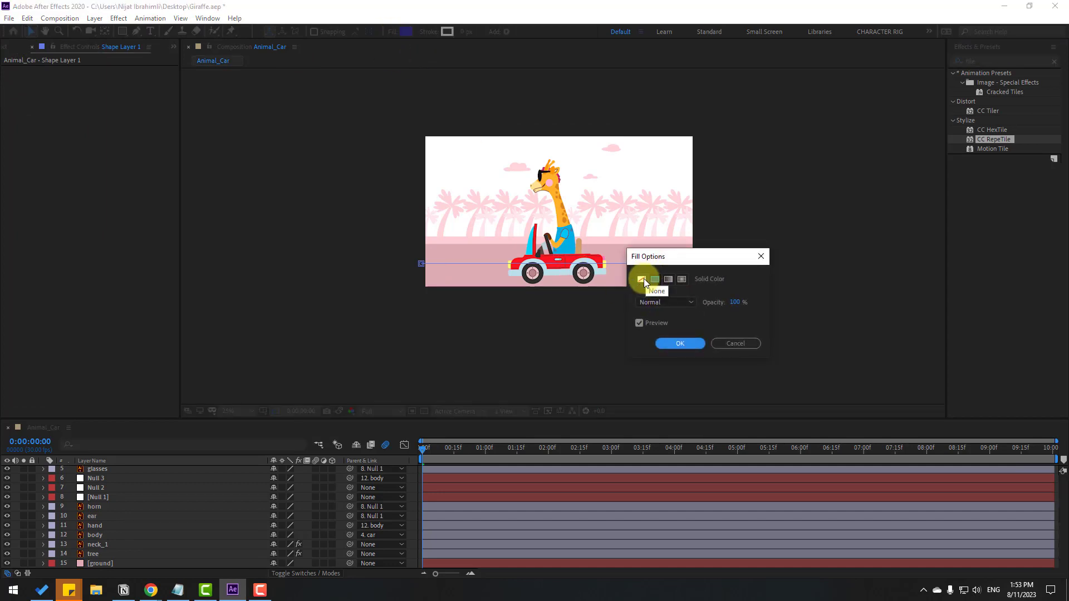
click(643, 279)
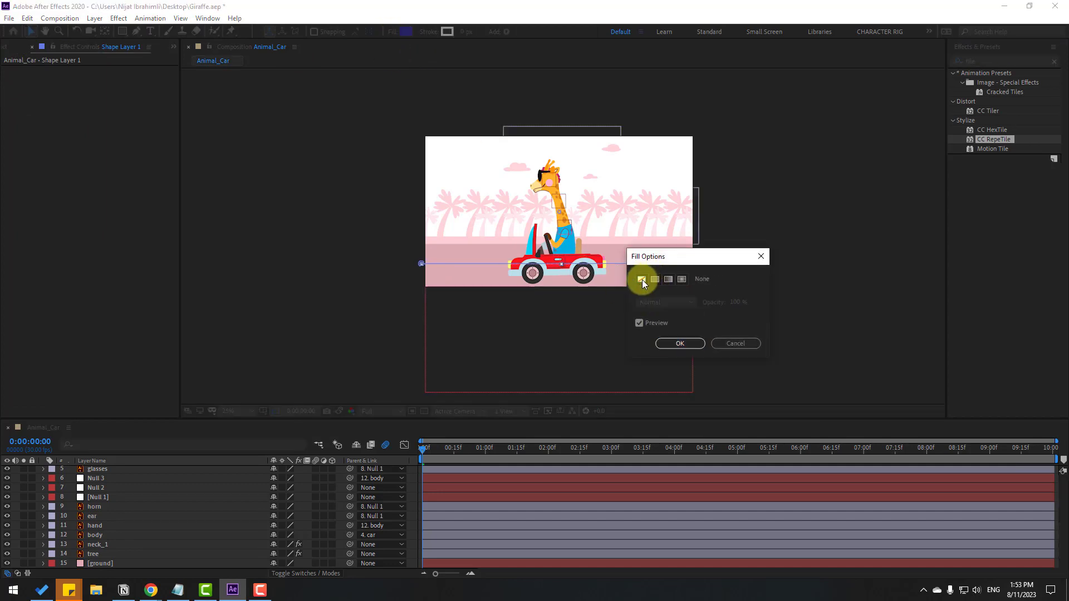
click(693, 346)
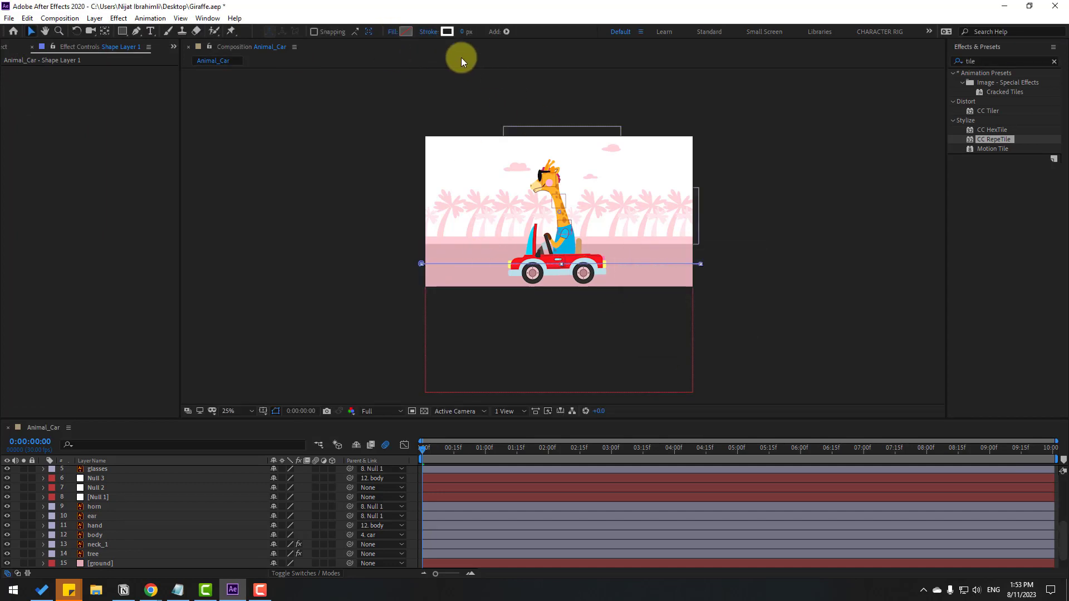
click(446, 33)
click(642, 425)
drag(463, 31, 475, 32)
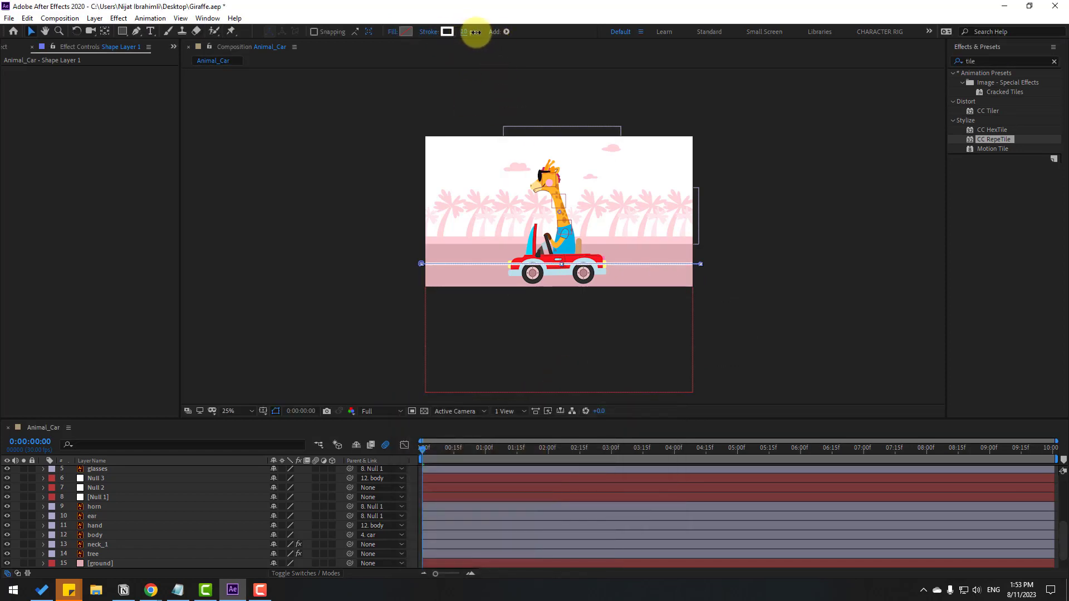
key(period)
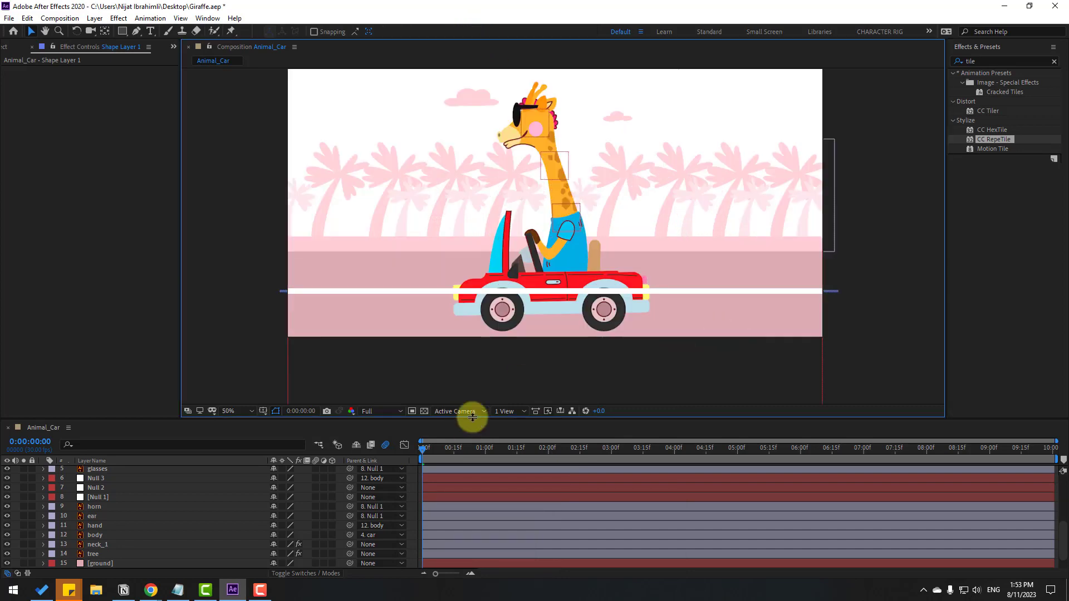
Add dashes to Shape Layer 1's Stroke 1 and set the Dash length to 204
key(u)
scroll(162, 486, up, 2)
click(96, 472)
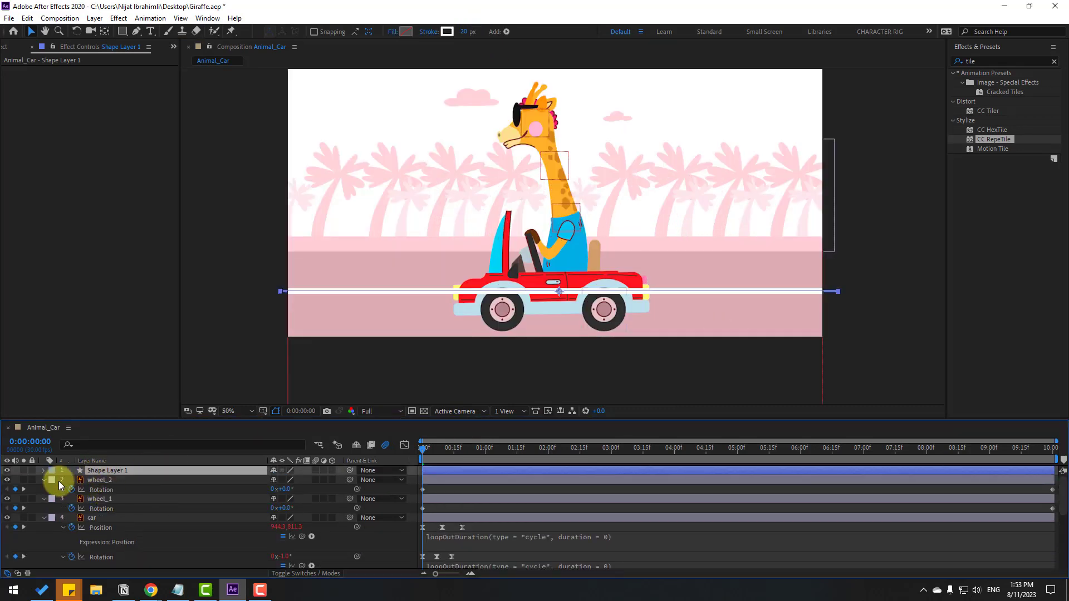
click(43, 471)
click(51, 481)
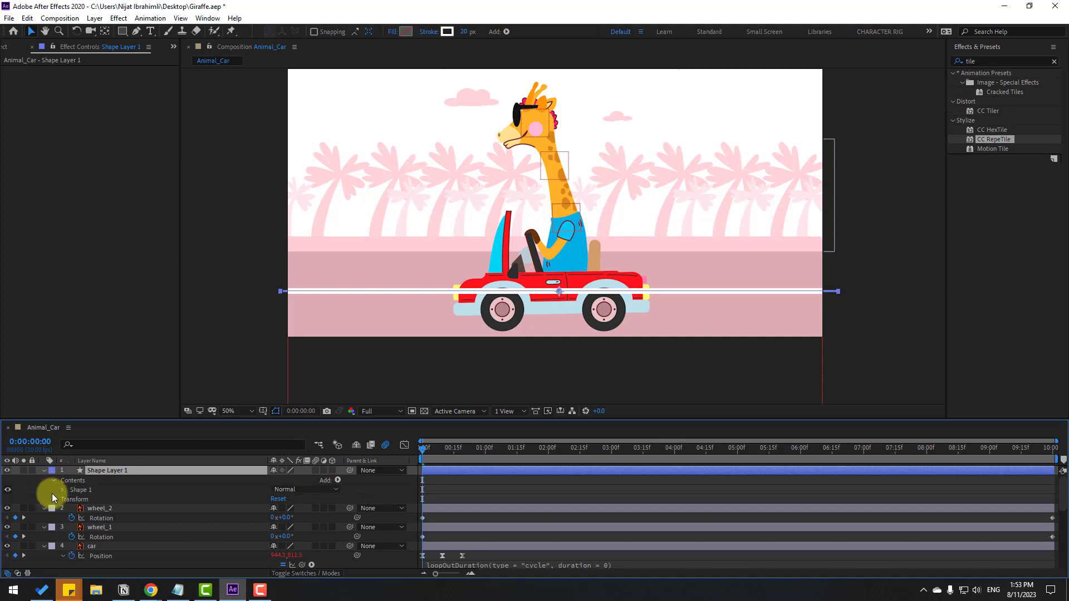
click(62, 490)
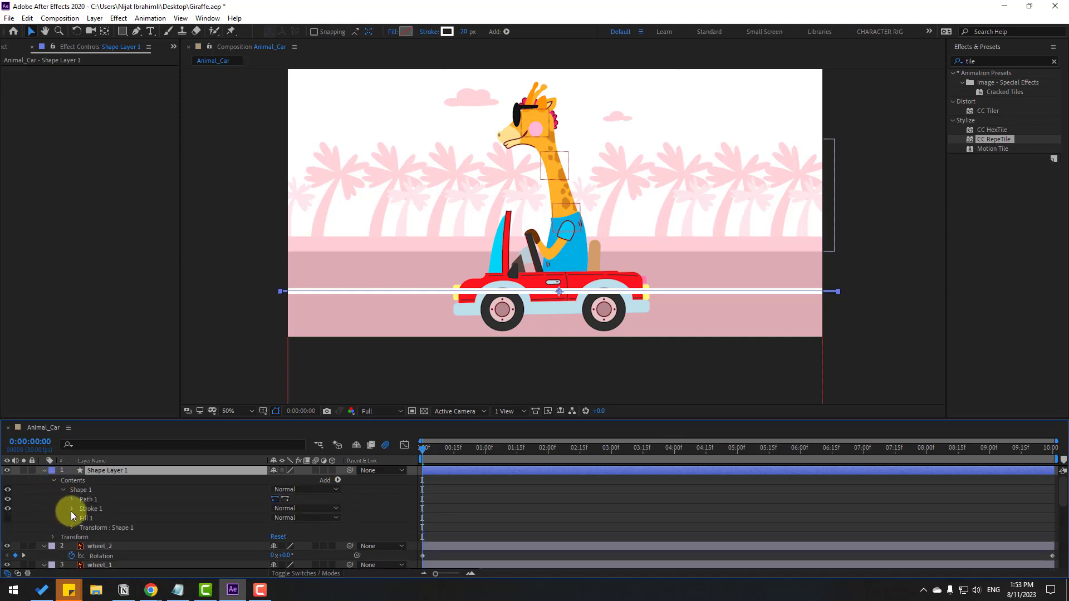
click(71, 509)
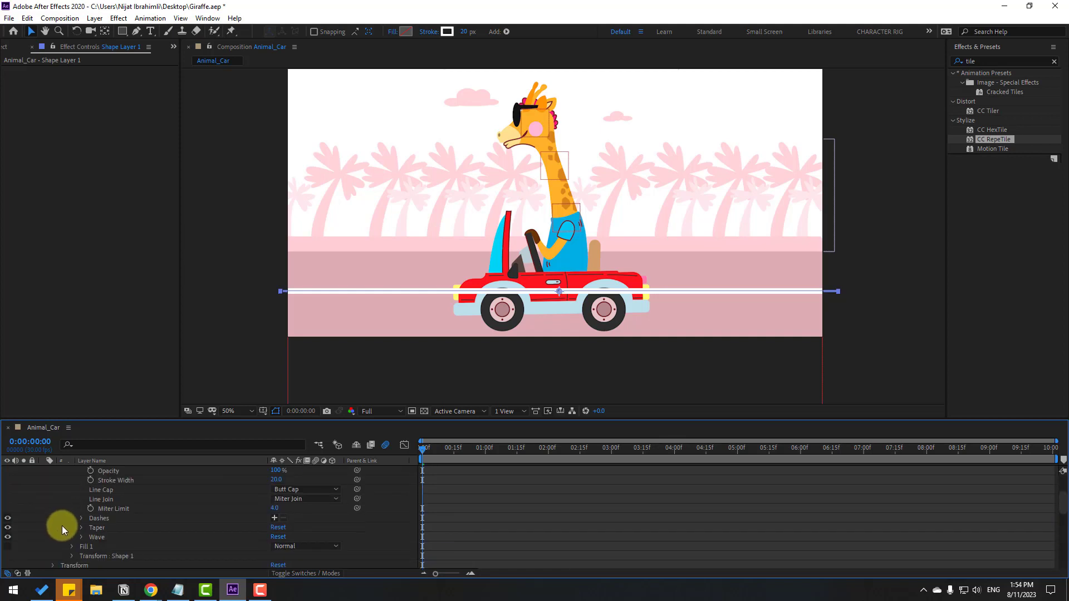
click(274, 519)
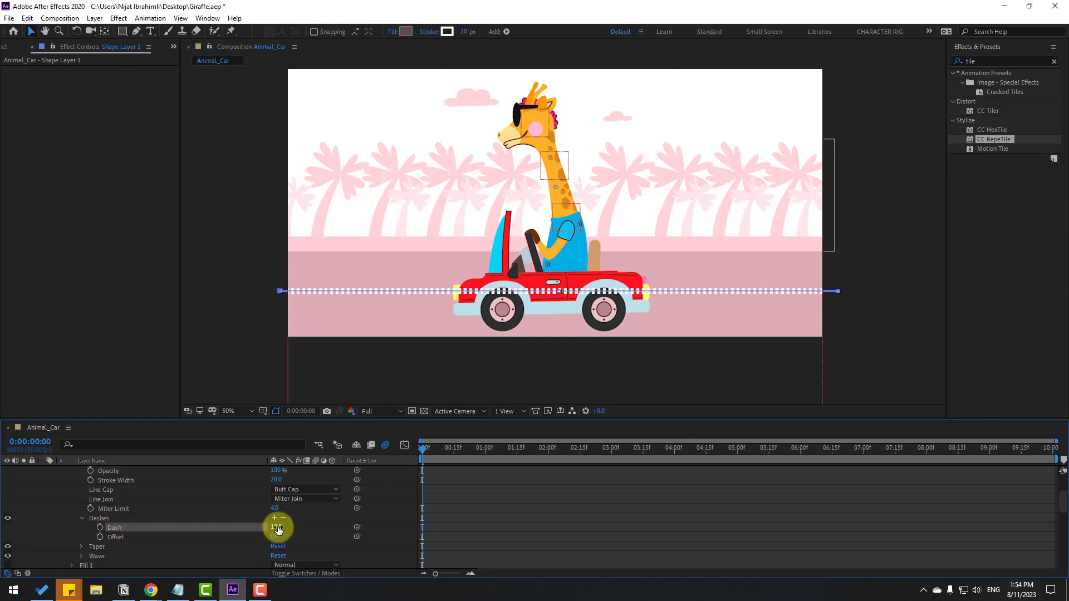
drag(279, 529, 385, 526)
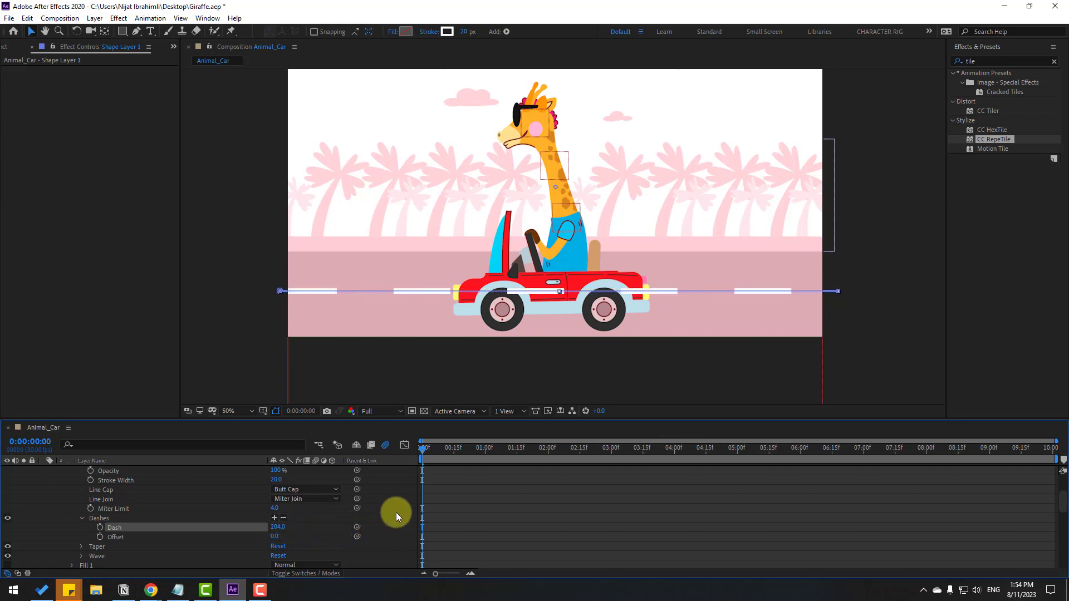
Keyframe the dash Offset at 0:00 and set a negative Offset at 10 seconds, then preview
click(100, 537)
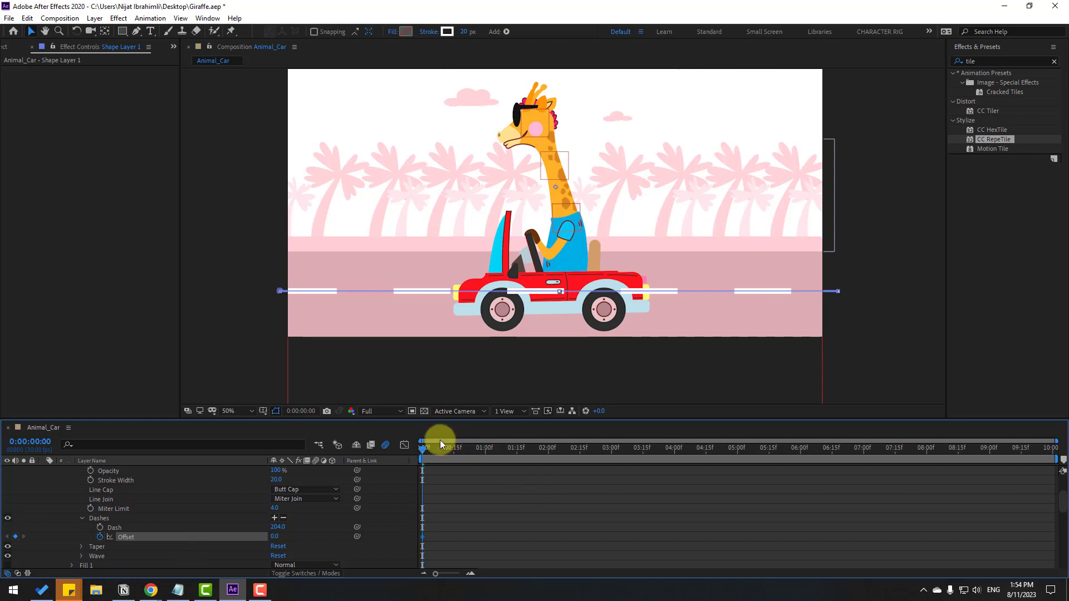
drag(440, 440, 1052, 447)
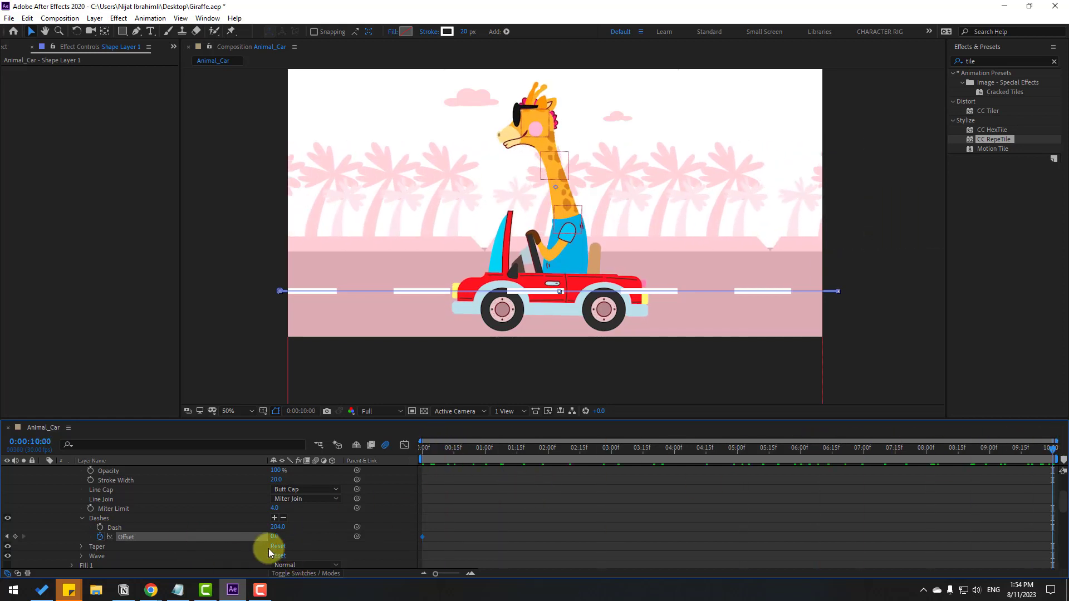
drag(270, 538, 66, 536)
click(504, 519)
key(space)
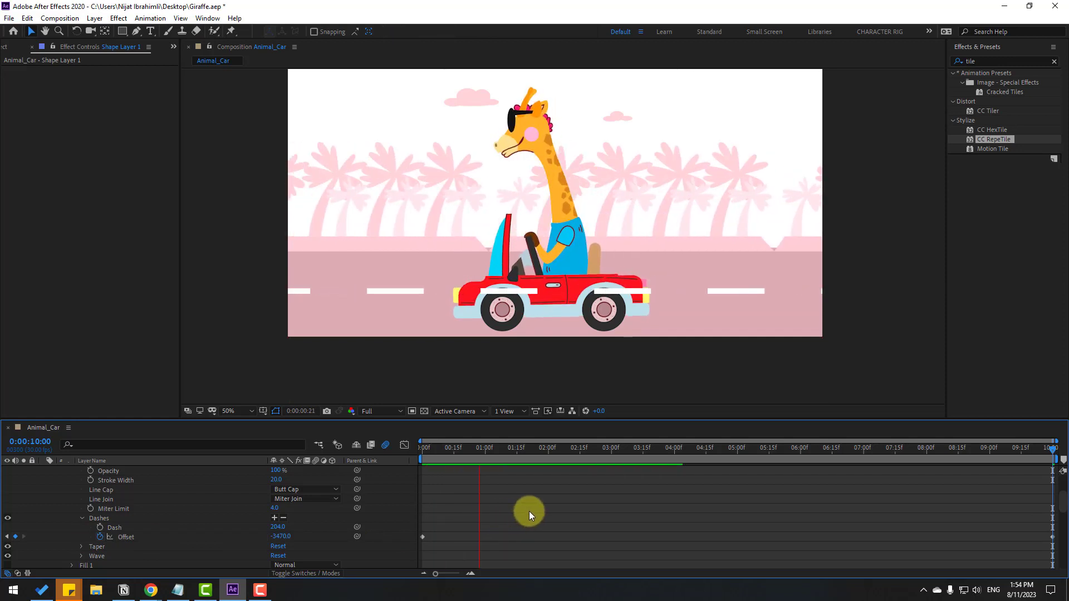
key(space)
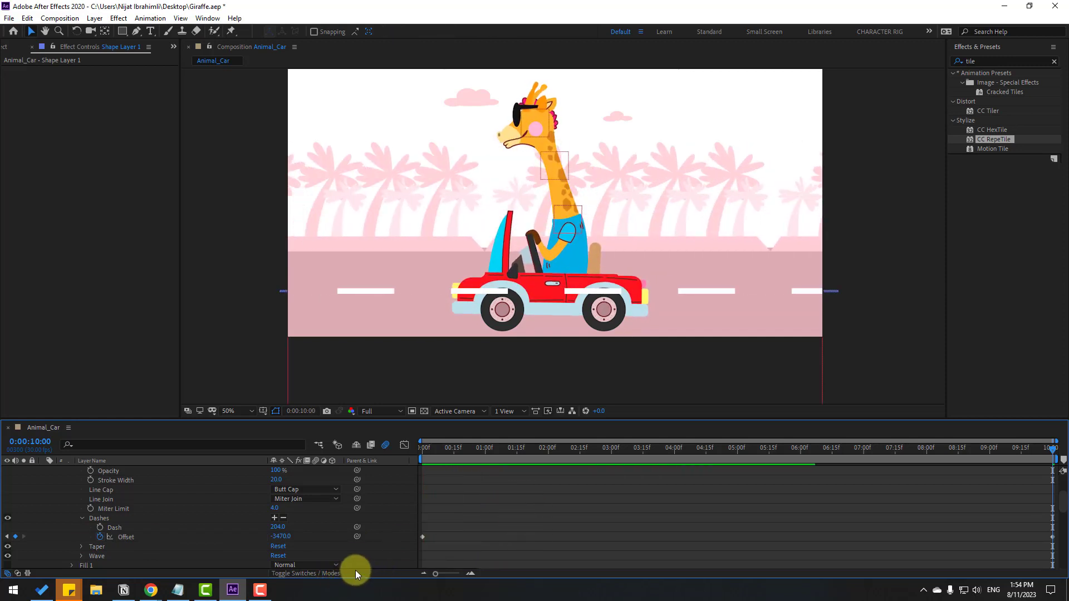
Adjust the 10-second dash Offset to -7630, then -11350, previewing each change
drag(281, 542, 465, 539)
click(500, 528)
key(space)
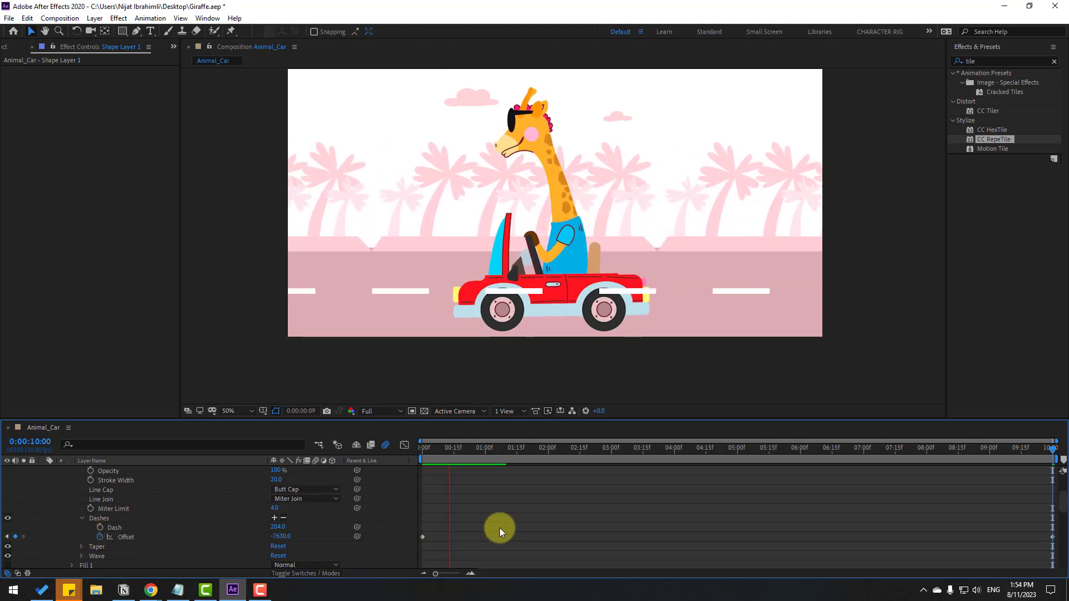
key(space)
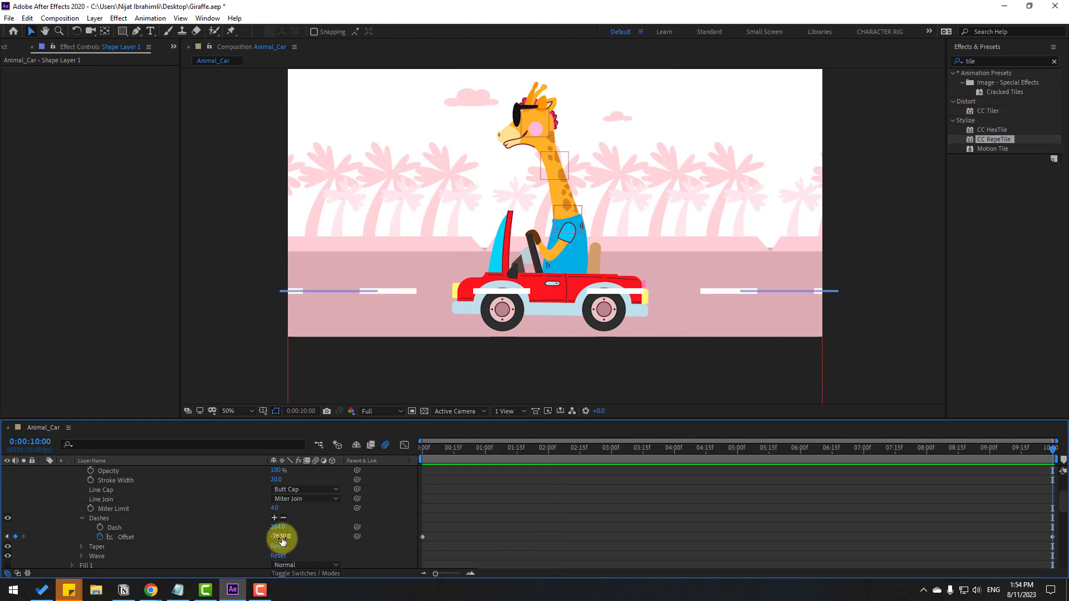
drag(281, 541, 80, 539)
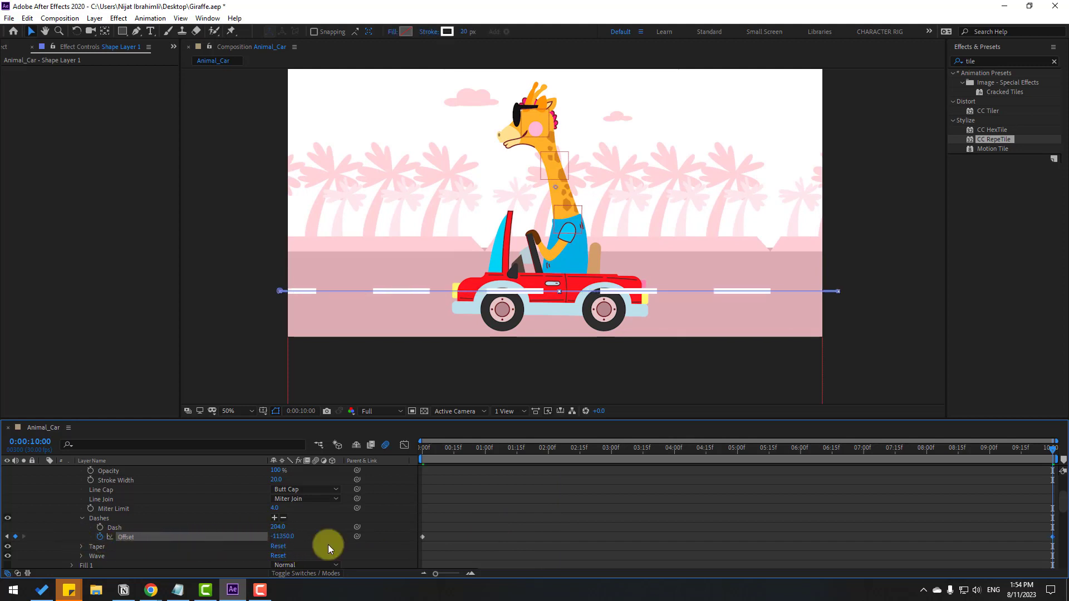
click(508, 534)
key(space)
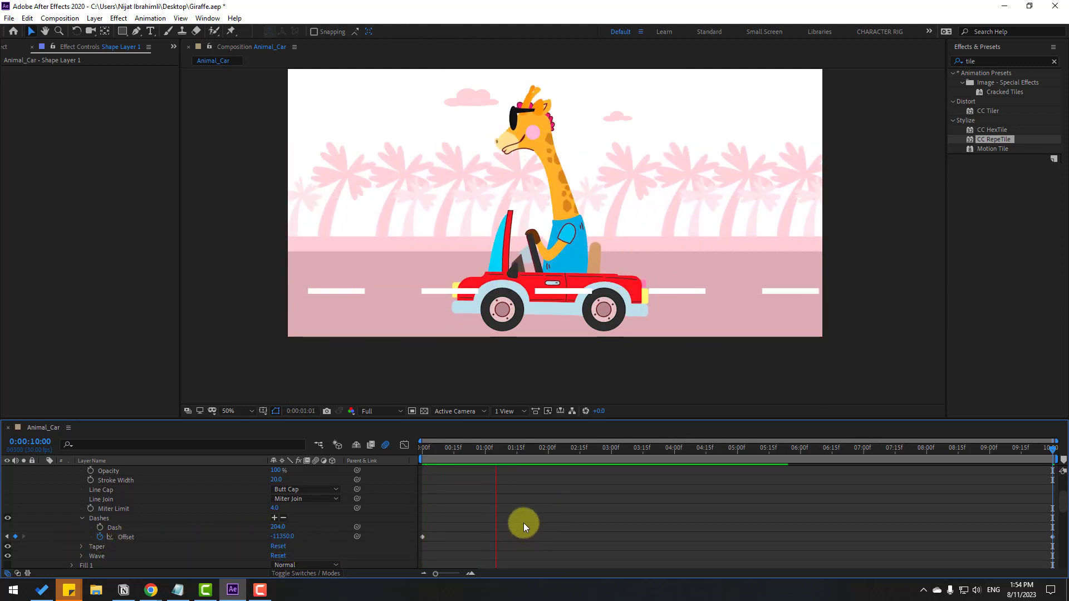
click(465, 456)
scroll(69, 500, up, 3)
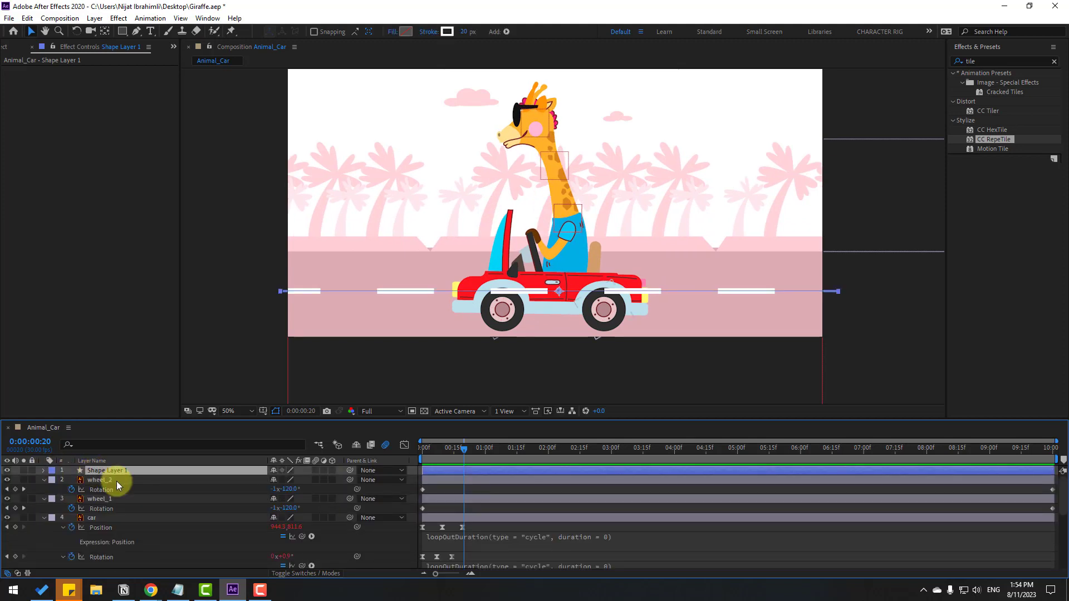
Rename Shape Layer 1 to road_line and collapse all layers' open properties
key(Return)
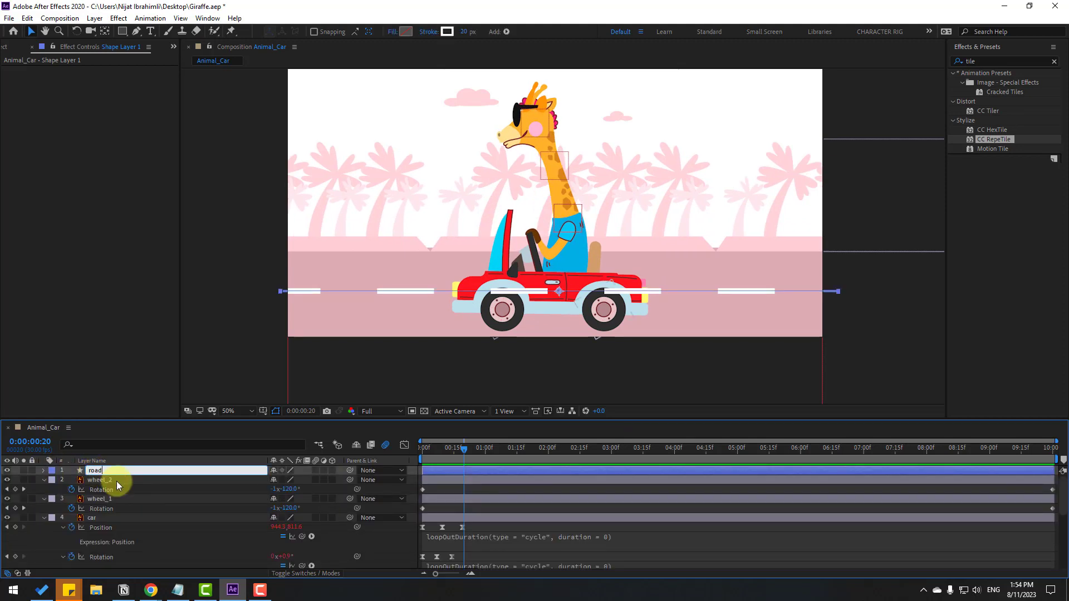
text(road_line)
key(Return)
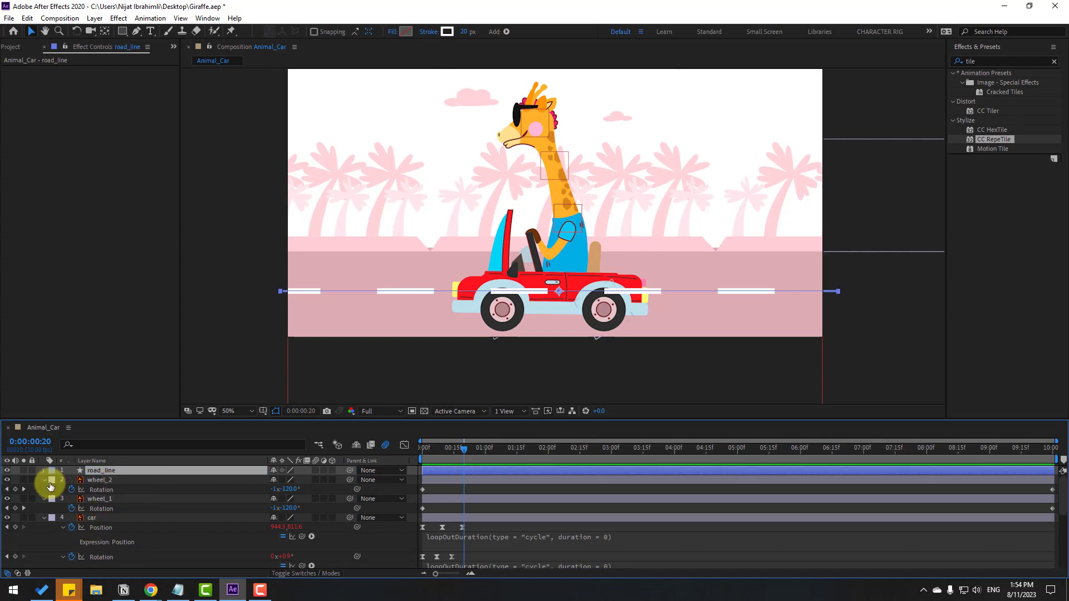
click(91, 483)
key(ctrl+a)
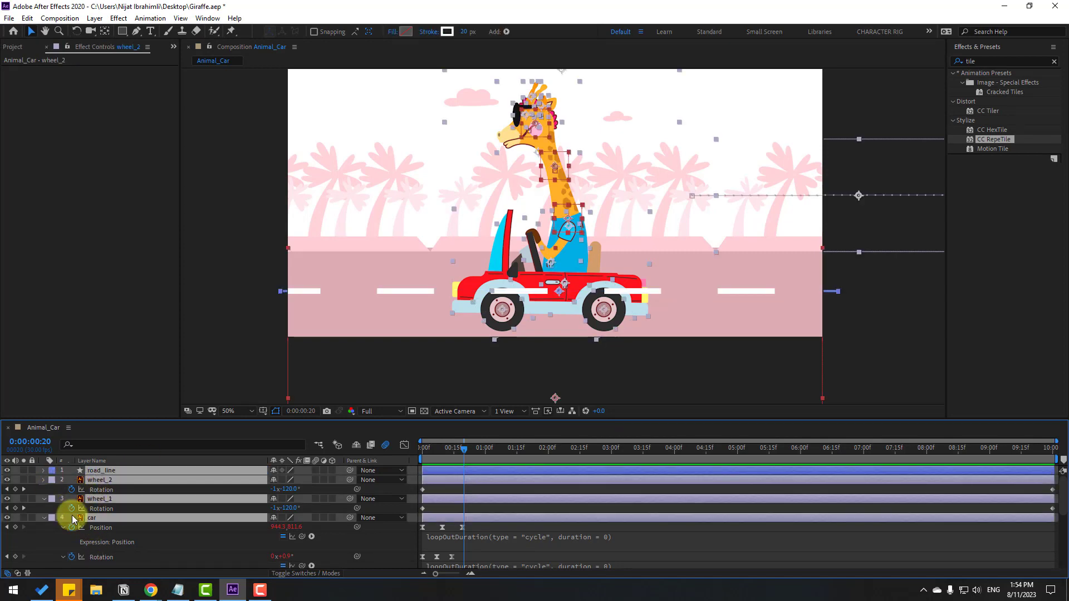
key(u)
Move road_line down the stack to just above [ground] and preview at Fit magnification
drag(148, 424, 156, 313)
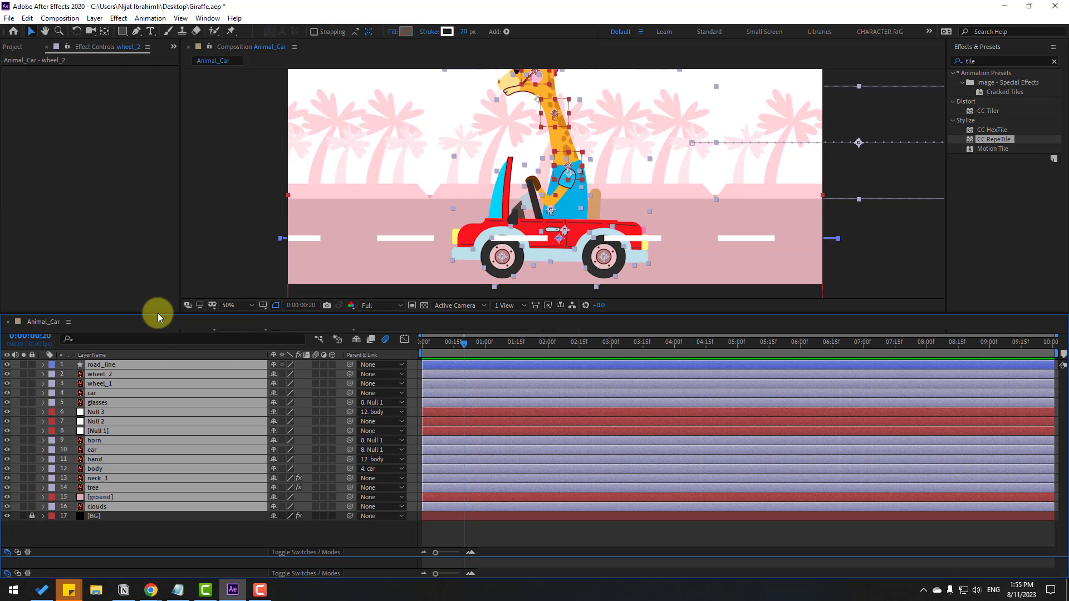
click(117, 528)
drag(102, 365, 123, 483)
click(121, 532)
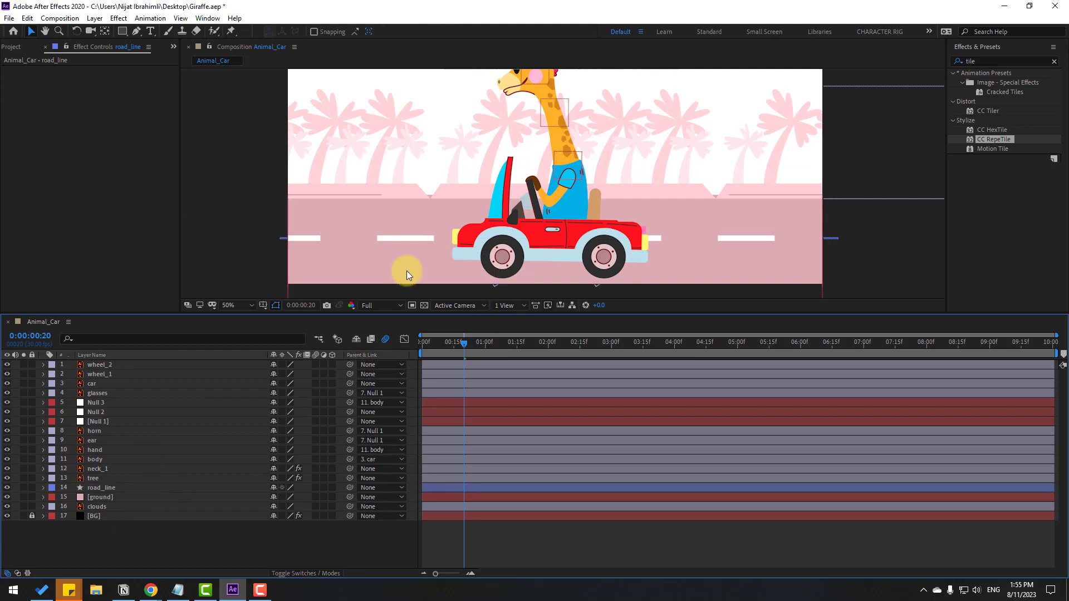
key(space)
click(240, 306)
click(251, 330)
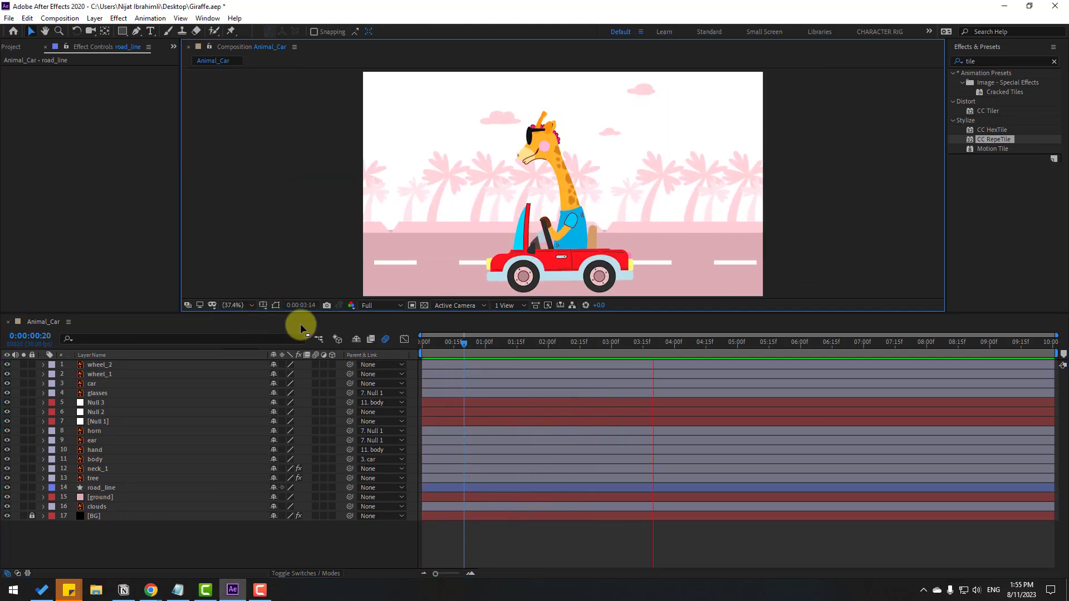
key(space)
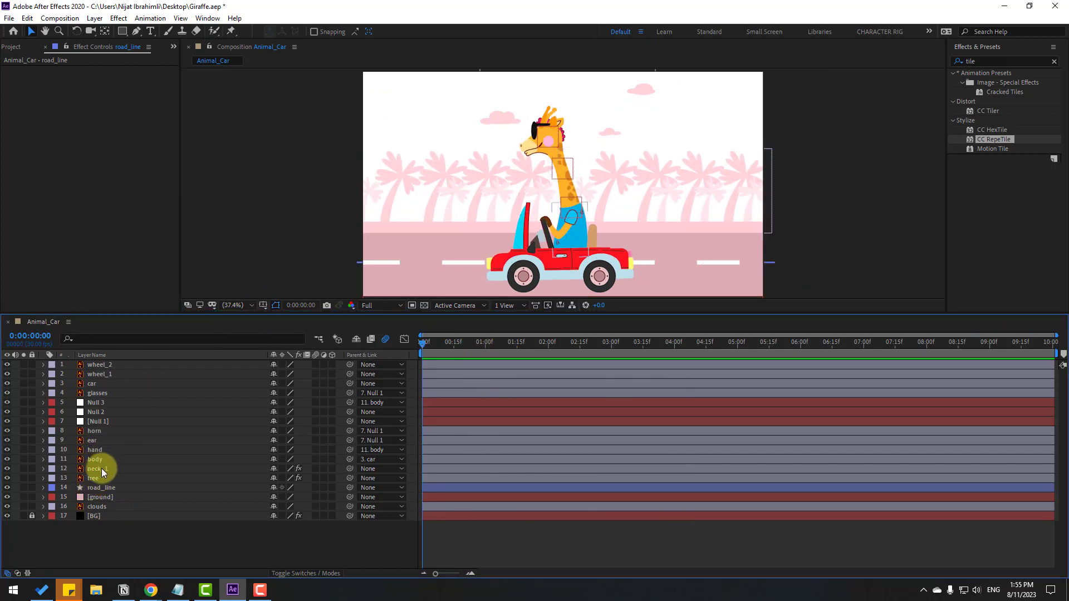
Apply CC RepeTile to the clouds layer, entering 2000 for Expand Right
click(99, 507)
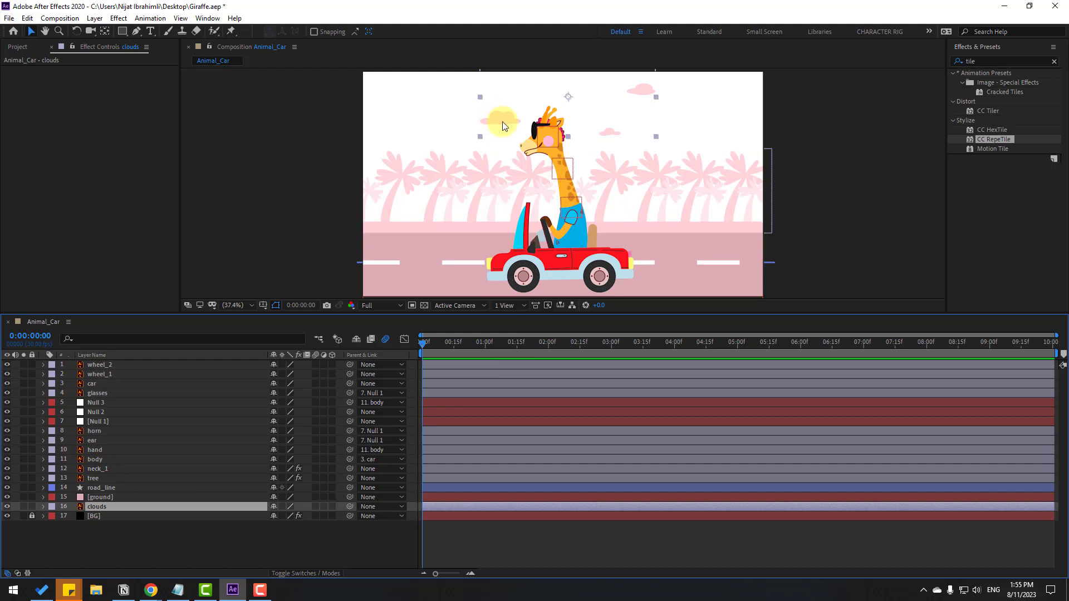
drag(995, 143, 89, 506)
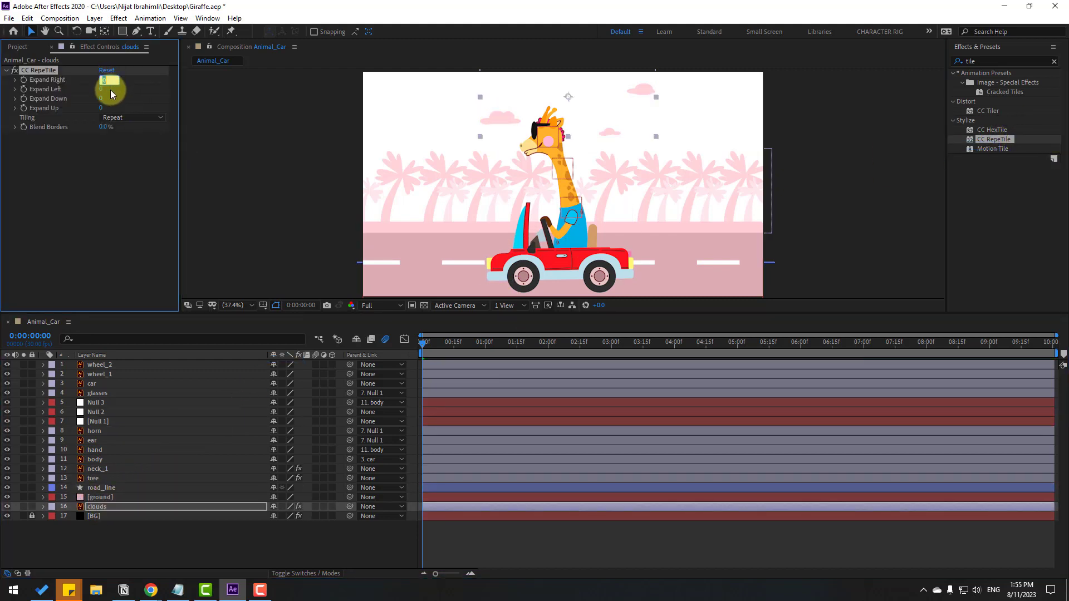
text(2000)
key(Return)
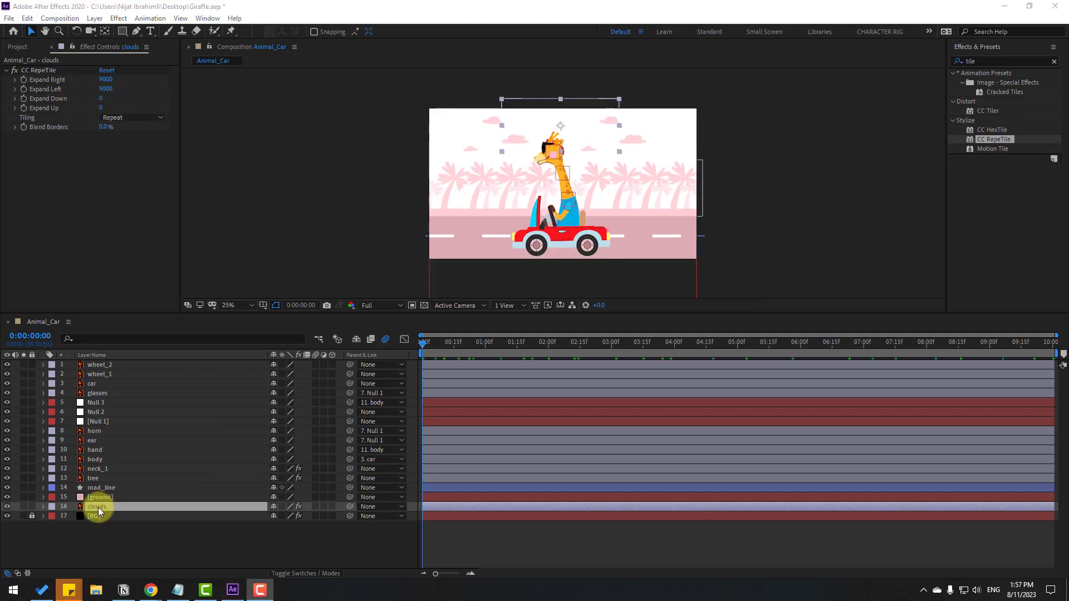
click(95, 506)
Keyframe the clouds' Position at X 940.6 at 0:00 and slide it right at 10 seconds
key(p)
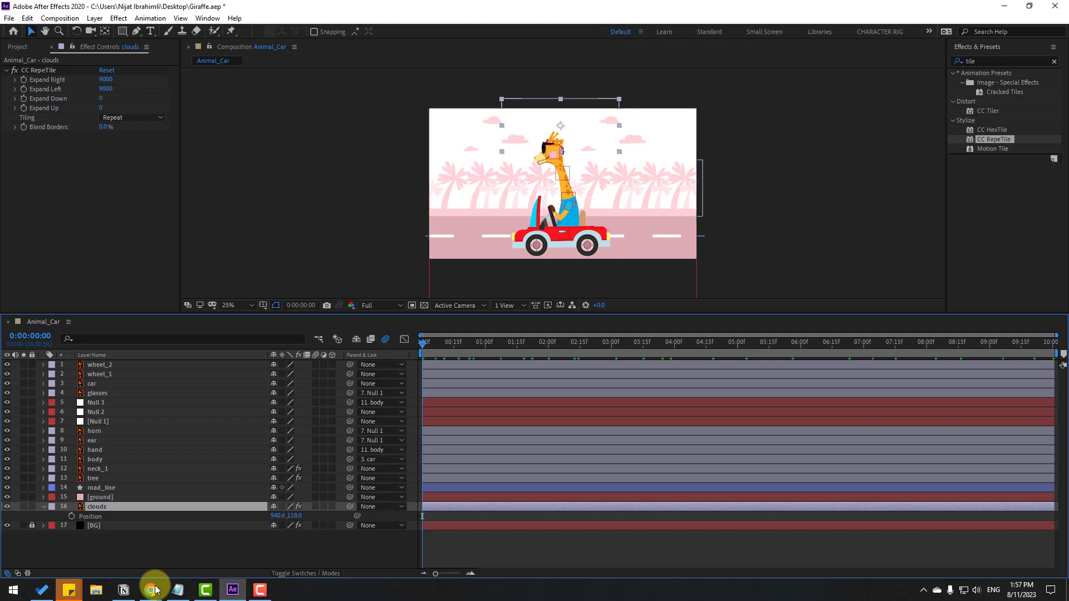
click(71, 516)
drag(440, 348, 1062, 349)
drag(271, 517, 408, 510)
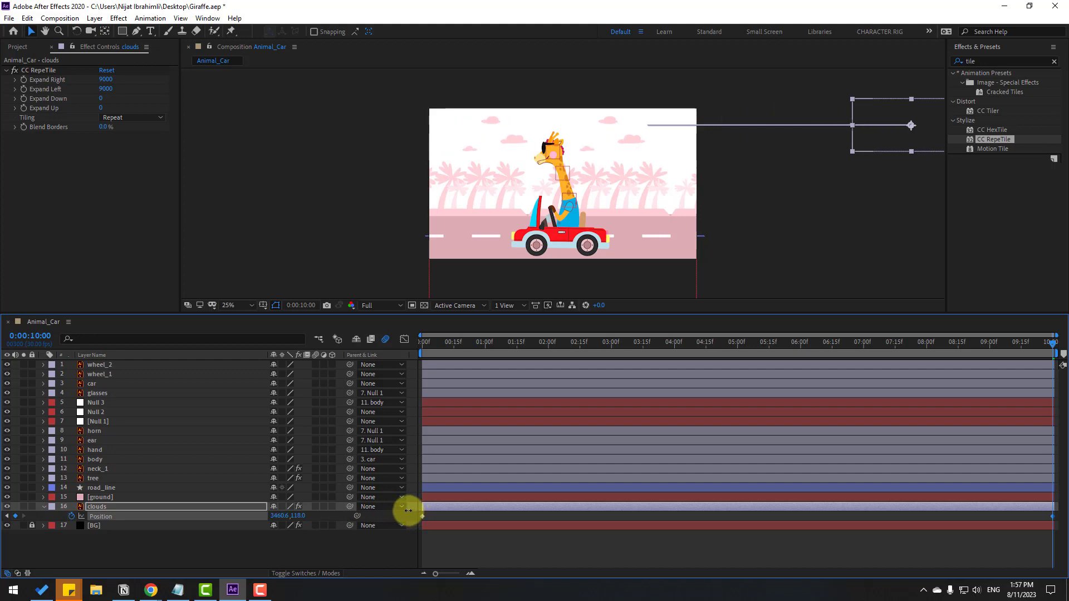
click(488, 546)
key(space)
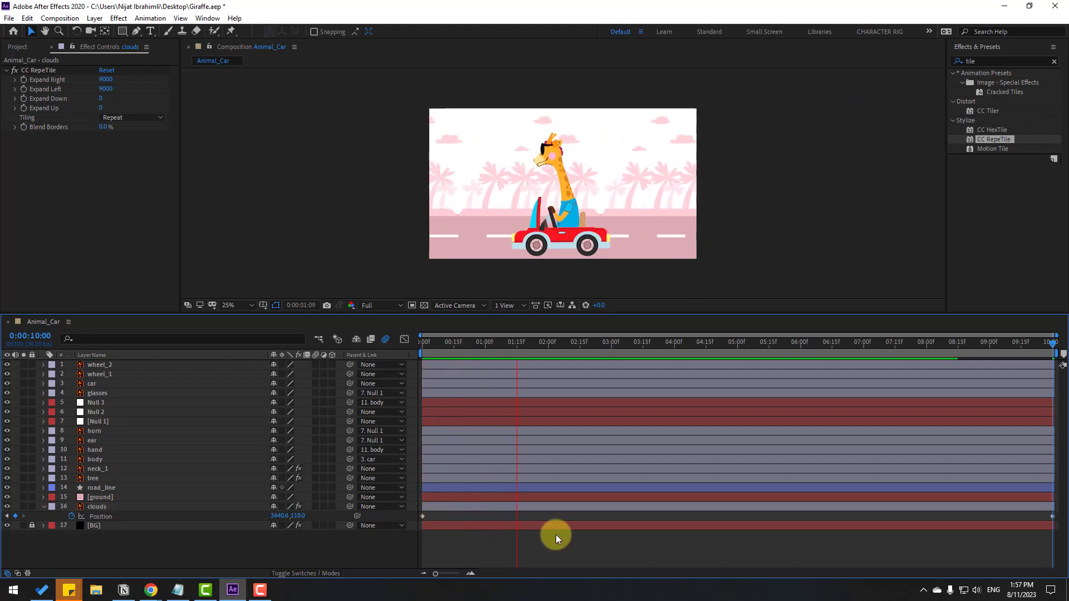
key(space)
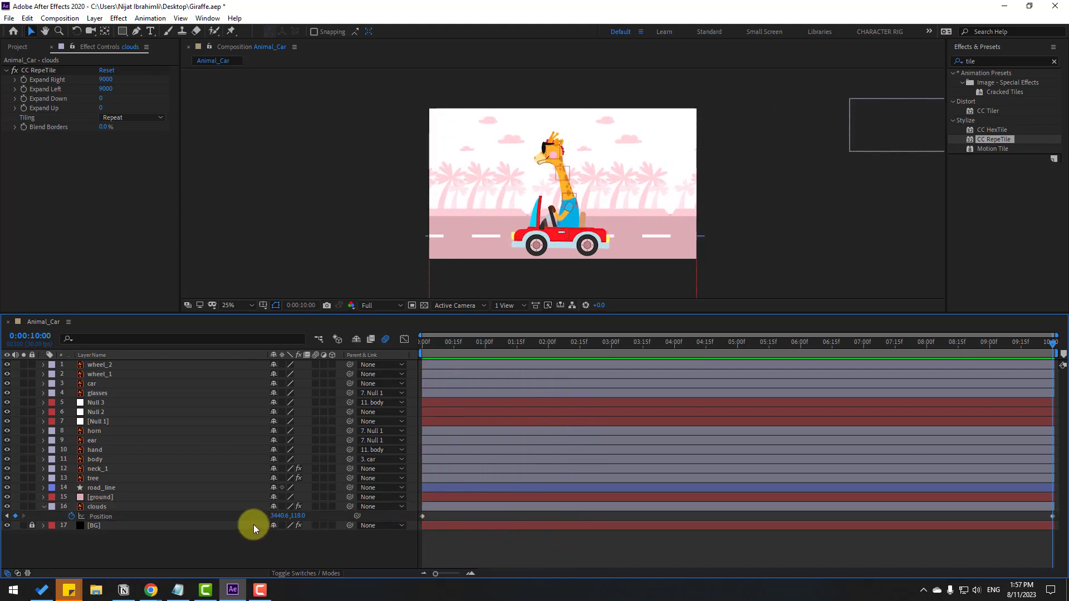
Push the clouds' 10-second position to X 4231.6 and preview the drift
drag(275, 518, 626, 546)
click(626, 546)
key(space)
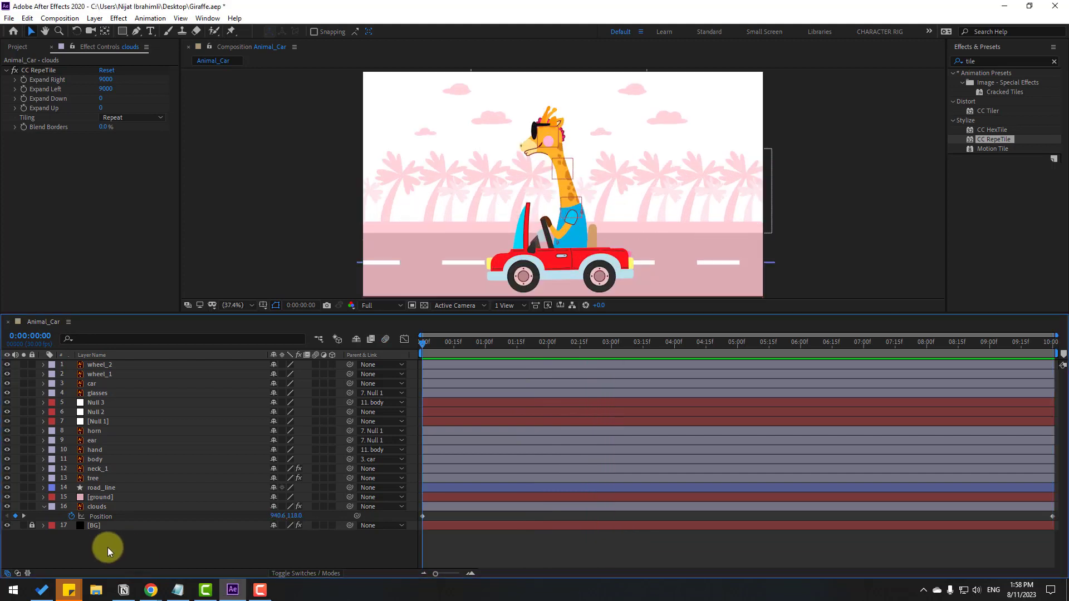
key(ctrl+a)
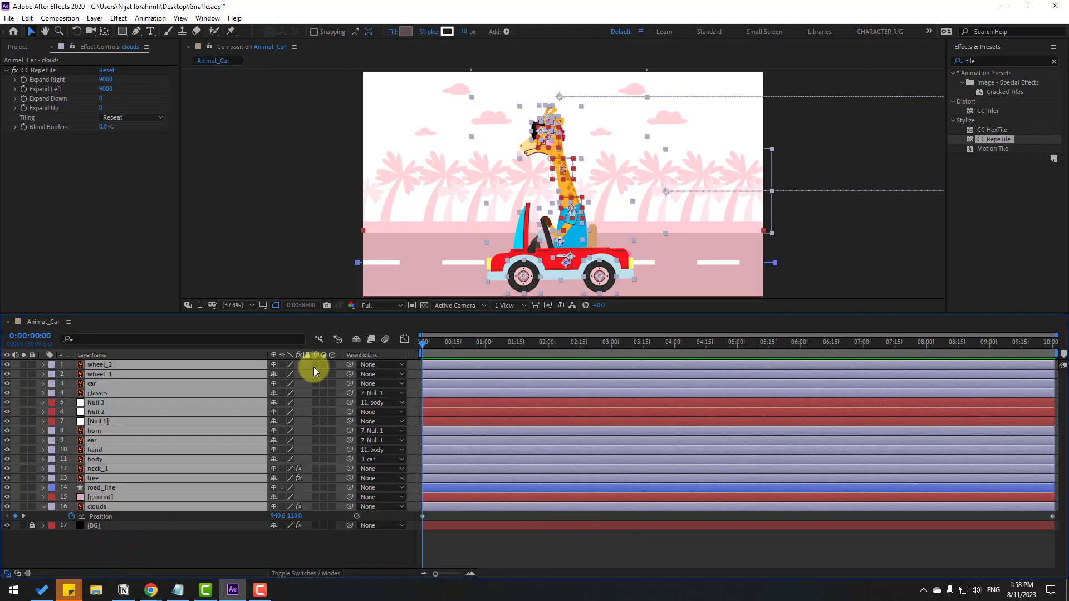
Enable Motion Blur on all layers and the composition, then fit the composition in the viewer
click(315, 365)
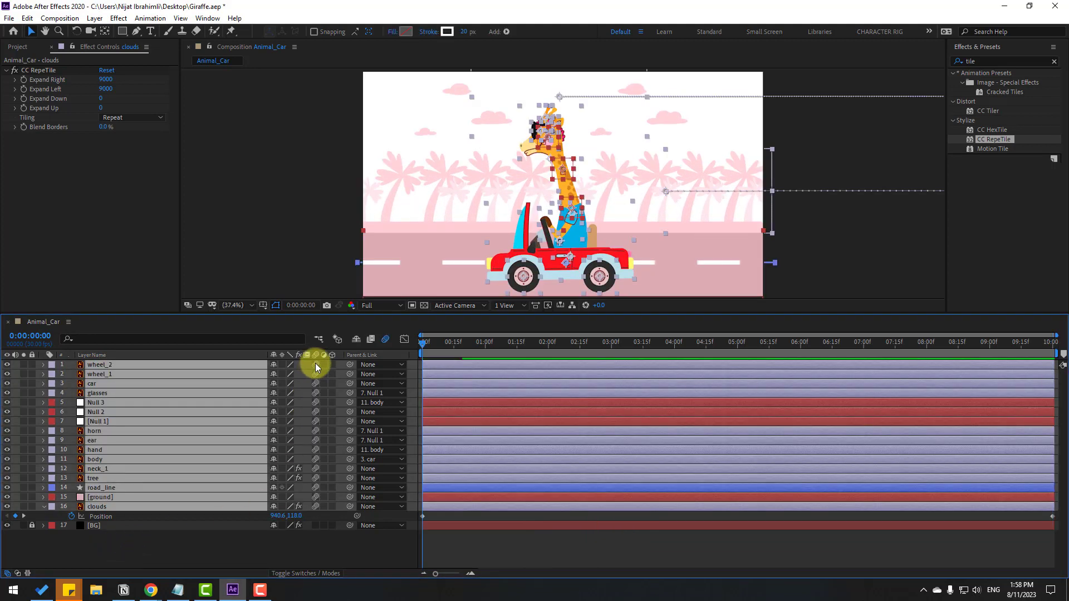
click(229, 307)
scroll(838, 182, down, 2)
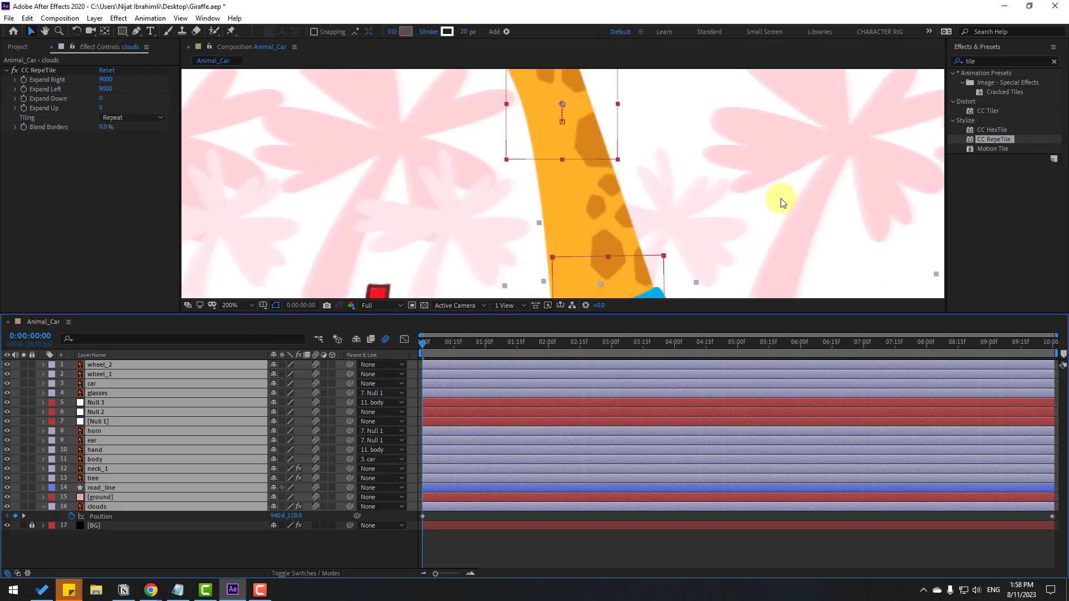
click(388, 340)
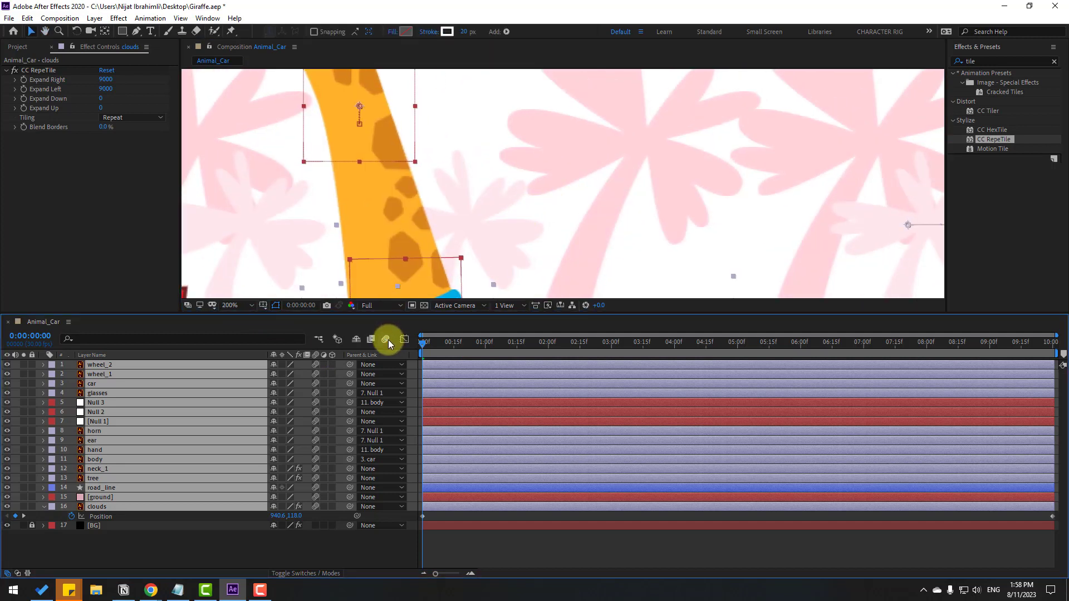
click(245, 305)
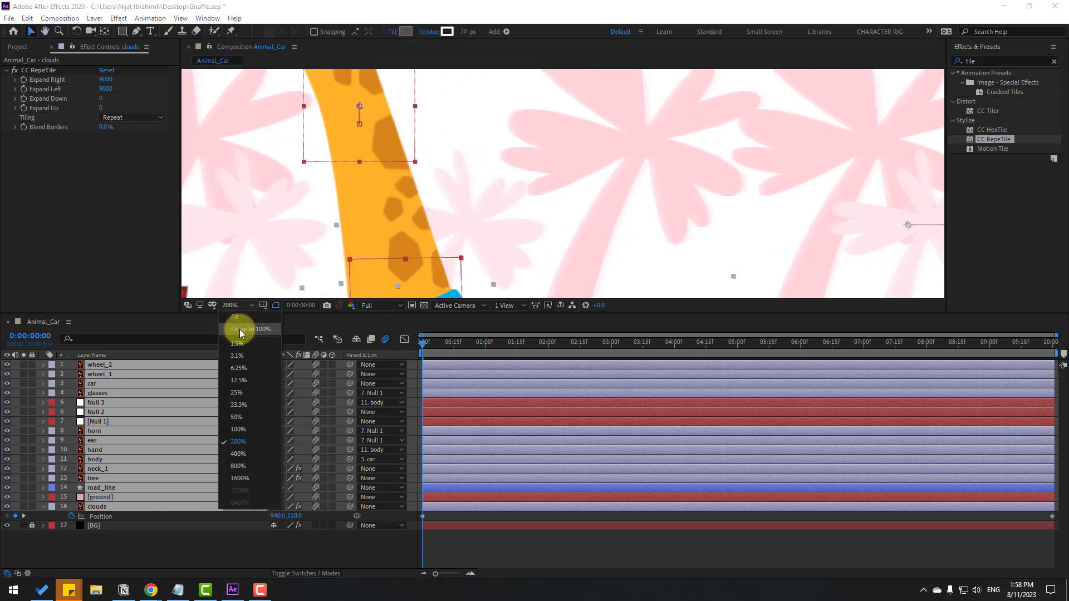
click(238, 500)
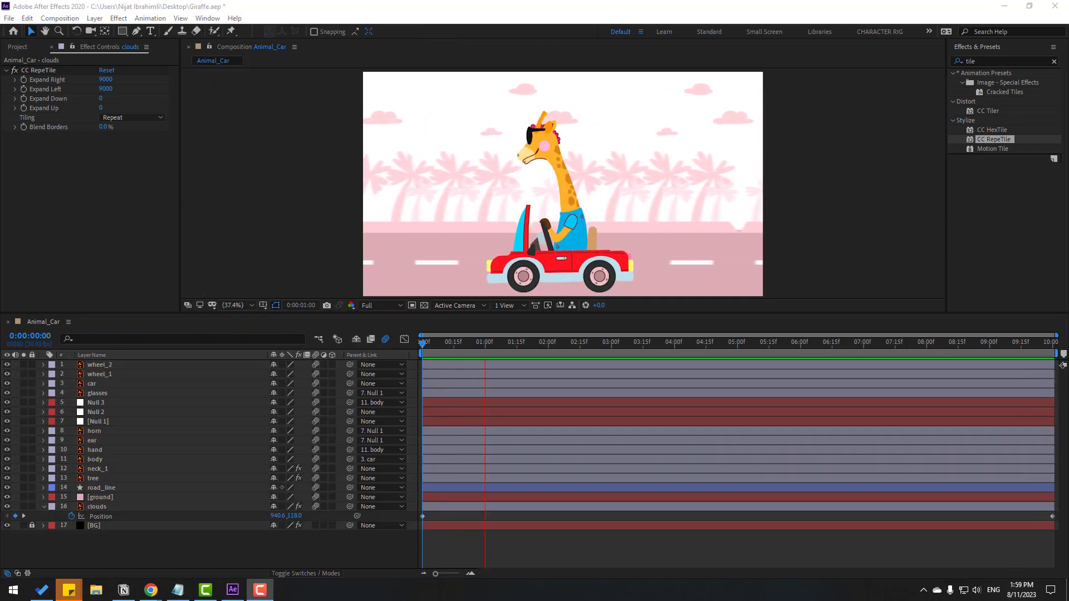